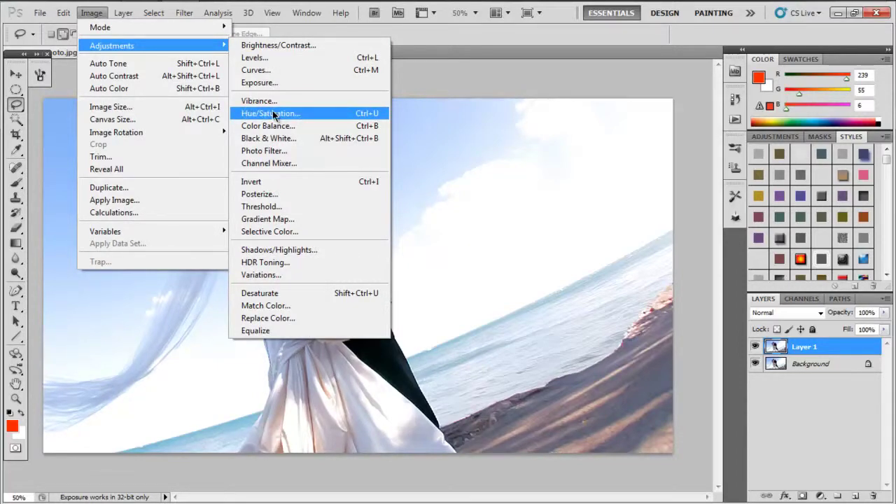
Step: Desaturate Layer 1 completely with Hue/Saturation by setting Saturation to -100
{"action": "left_click", "coordinate": [273, 113]}
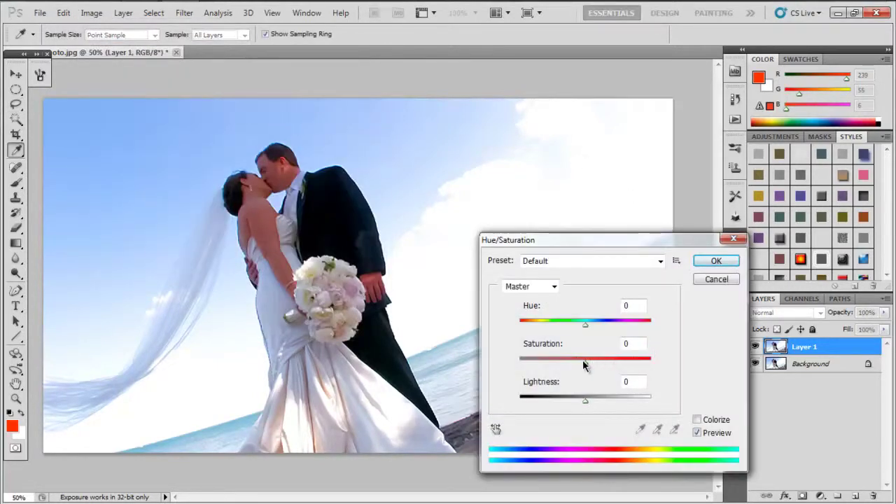
{"action": "left_click_drag", "start_coordinate": [583, 364], "coordinate": [518, 363]}
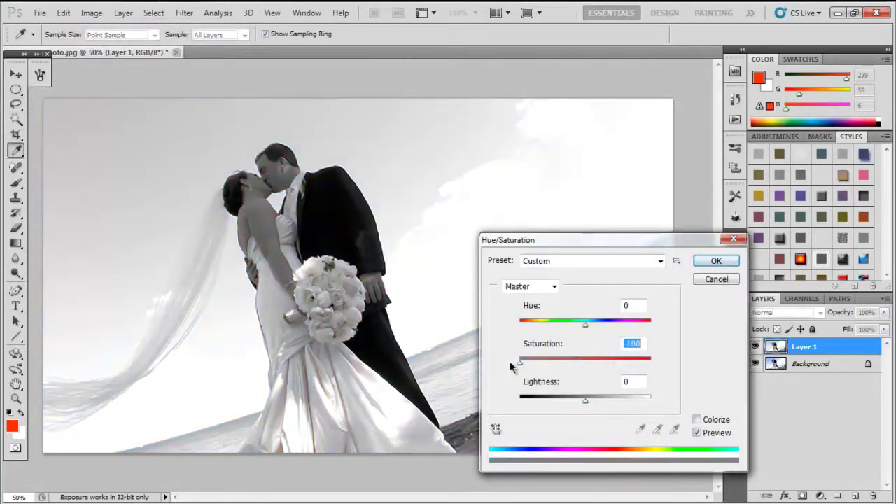
{"action": "left_click", "coordinate": [718, 262]}
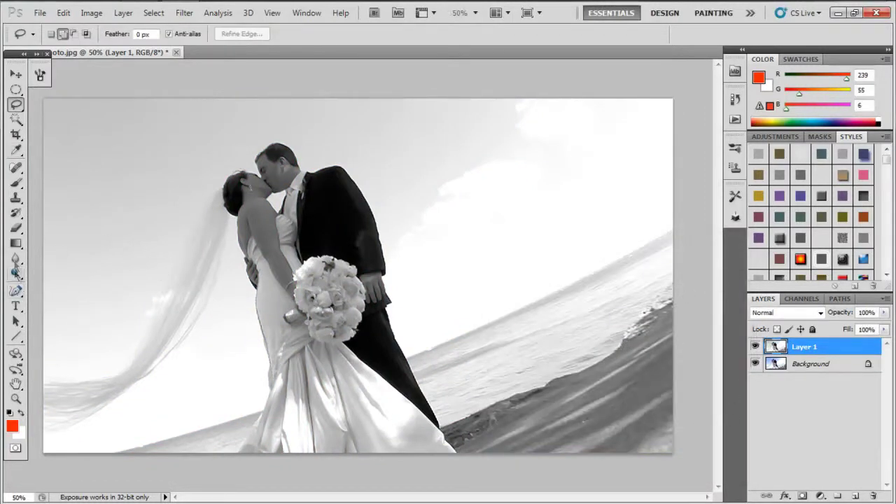
Step: Erase Layer 1 over the lower part of the bouquet with a 36 px Eraser to reveal the colour underneath
{"action": "left_click", "coordinate": [14, 229]}
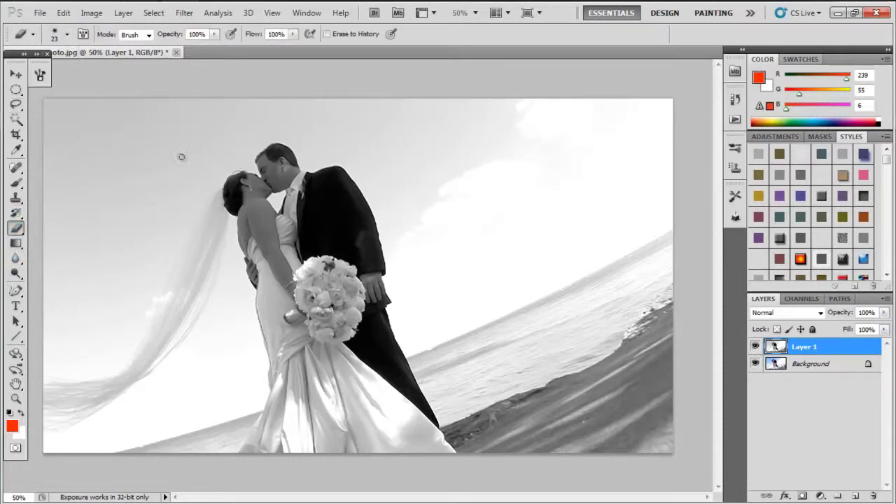
{"action": "left_click", "coordinate": [68, 35]}
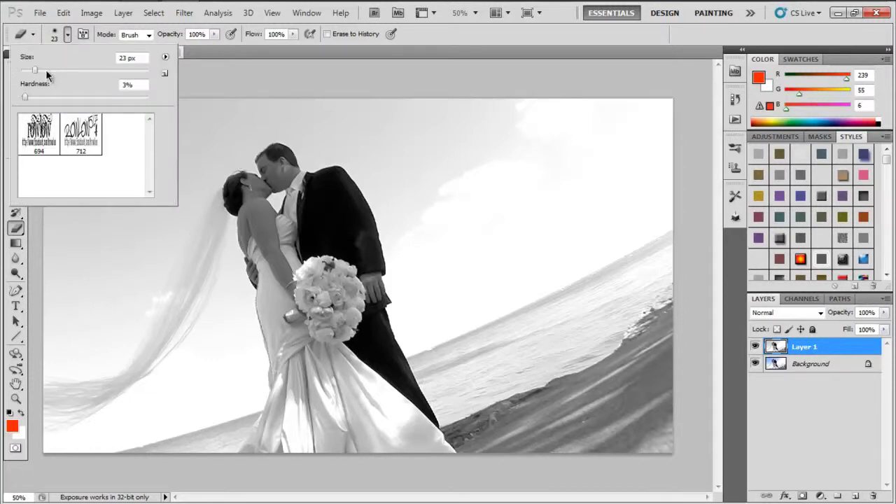
{"action": "left_click_drag", "start_coordinate": [40, 71], "coordinate": [45, 70]}
{"action": "left_click", "coordinate": [15, 400]}
{"action": "left_click_drag", "start_coordinate": [271, 243], "coordinate": [385, 326]}
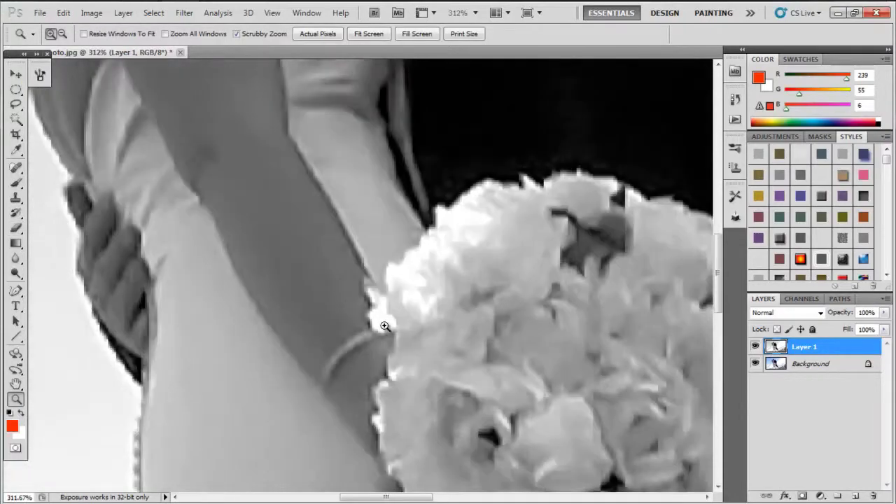
{"action": "scroll", "coordinate": [384, 326], "scroll_direction": "down", "scroll_amount": 5}
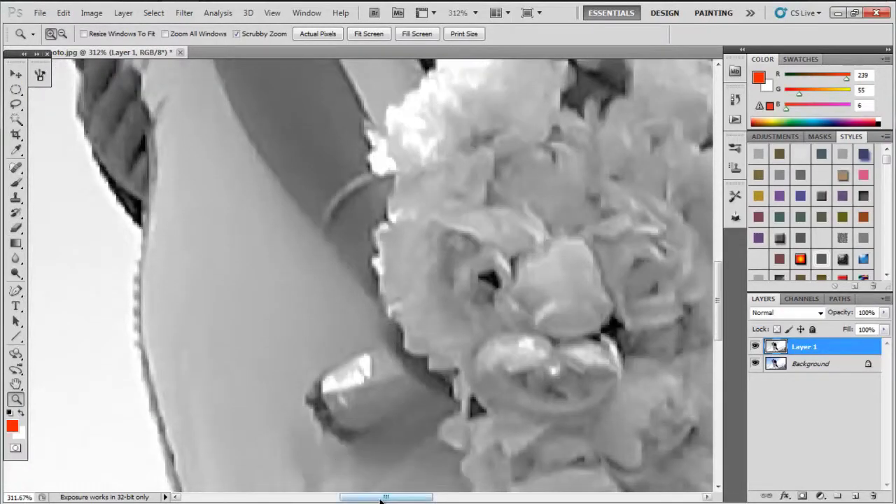
{"action": "left_click_drag", "start_coordinate": [382, 500], "coordinate": [423, 497]}
{"action": "scroll", "coordinate": [364, 456], "scroll_direction": "down", "scroll_amount": 1}
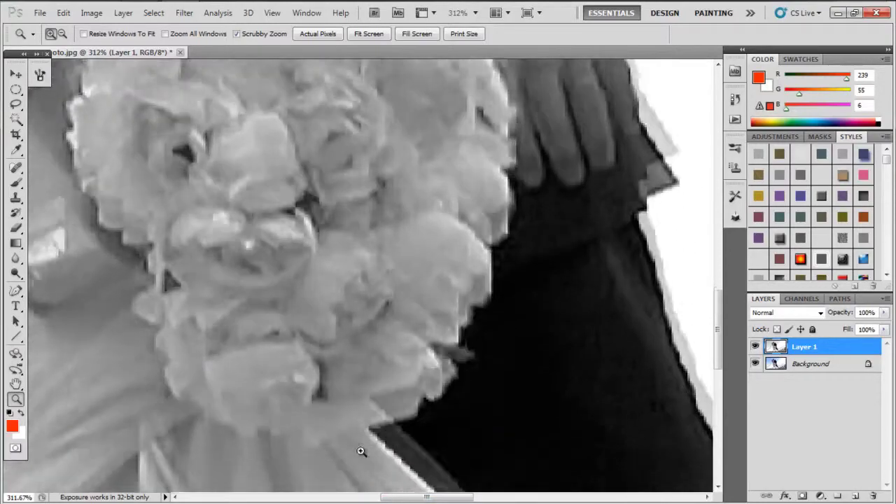
{"action": "scroll", "coordinate": [362, 451], "scroll_direction": "down", "scroll_amount": 3}
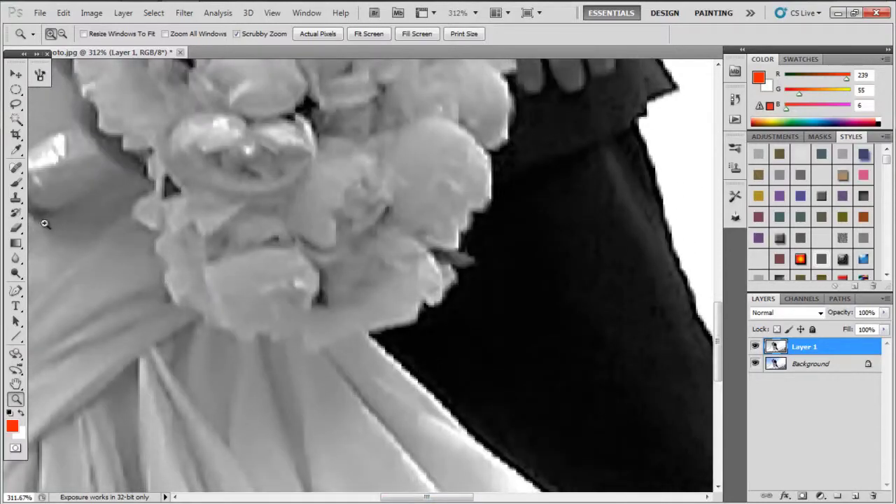
{"action": "left_click", "coordinate": [16, 225]}
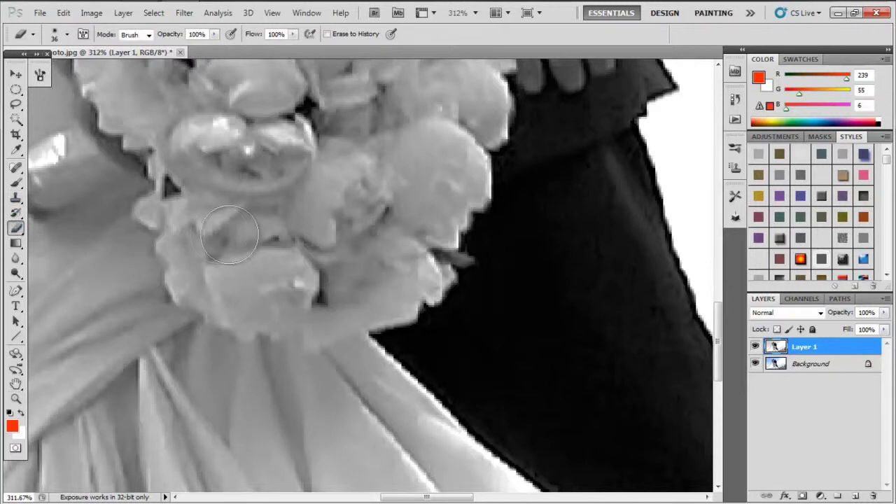
{"action": "mouse_move", "coordinate": [204, 238]}
{"action": "left_mouse_down"}
{"action": "mouse_move", "coordinate": [229, 259]}
{"action": "mouse_move", "coordinate": [263, 266]}
{"action": "mouse_move", "coordinate": [229, 282]}
{"action": "mouse_move", "coordinate": [284, 297]}
{"action": "mouse_move", "coordinate": [250, 310]}
{"action": "mouse_move", "coordinate": [300, 315]}
{"action": "mouse_move", "coordinate": [421, 279]}
{"action": "mouse_move", "coordinate": [410, 298]}
{"action": "mouse_move", "coordinate": [386, 198]}
{"action": "mouse_move", "coordinate": [344, 198]}
{"action": "mouse_move", "coordinate": [303, 251]}
{"action": "mouse_move", "coordinate": [246, 220]}
{"action": "mouse_move", "coordinate": [201, 277]}
{"action": "mouse_move", "coordinate": [225, 222]}
{"action": "mouse_move", "coordinate": [386, 155]}
{"action": "mouse_move", "coordinate": [429, 150]}
{"action": "mouse_move", "coordinate": [462, 170]}
{"action": "mouse_move", "coordinate": [465, 191]}
{"action": "mouse_move", "coordinate": [439, 220]}
{"action": "mouse_move", "coordinate": [412, 224]}
{"action": "mouse_move", "coordinate": [441, 259]}
{"action": "left_mouse_up"}
Step: Erase Layer 1 over the middle blooms of the bouquet, and undo the stroke made across the top blooms
{"action": "scroll", "coordinate": [336, 226], "scroll_direction": "up", "scroll_amount": 5}
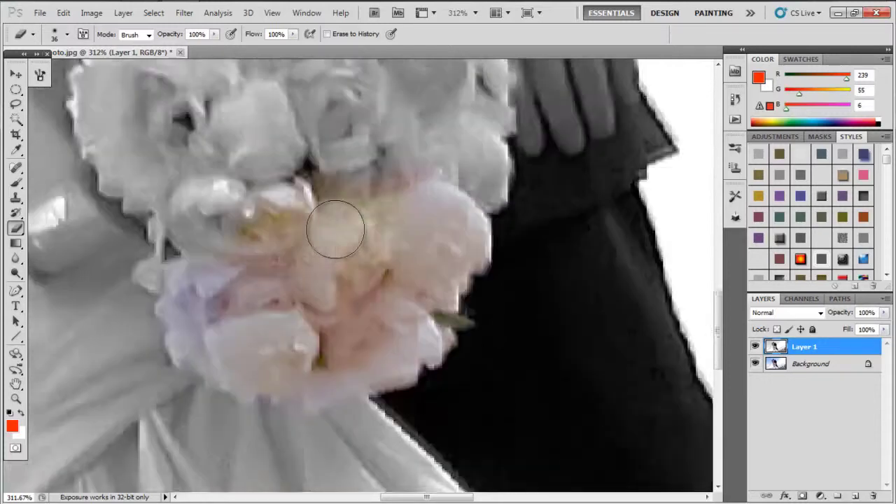
{"action": "mouse_move", "coordinate": [436, 304]}
{"action": "left_mouse_down"}
{"action": "mouse_move", "coordinate": [313, 264]}
{"action": "mouse_move", "coordinate": [368, 297]}
{"action": "mouse_move", "coordinate": [383, 165]}
{"action": "mouse_move", "coordinate": [403, 228]}
{"action": "mouse_move", "coordinate": [406, 140]}
{"action": "mouse_move", "coordinate": [455, 179]}
{"action": "mouse_move", "coordinate": [480, 221]}
{"action": "mouse_move", "coordinate": [452, 282]}
{"action": "mouse_move", "coordinate": [486, 333]}
{"action": "mouse_move", "coordinate": [482, 251]}
{"action": "mouse_move", "coordinate": [455, 341]}
{"action": "mouse_move", "coordinate": [260, 307]}
{"action": "mouse_move", "coordinate": [267, 266]}
{"action": "mouse_move", "coordinate": [237, 380]}
{"action": "mouse_move", "coordinate": [192, 370]}
{"action": "mouse_move", "coordinate": [273, 327]}
{"action": "mouse_move", "coordinate": [208, 372]}
{"action": "mouse_move", "coordinate": [163, 359]}
{"action": "mouse_move", "coordinate": [218, 352]}
{"action": "mouse_move", "coordinate": [210, 300]}
{"action": "mouse_move", "coordinate": [124, 237]}
{"action": "mouse_move", "coordinate": [206, 246]}
{"action": "mouse_move", "coordinate": [122, 206]}
{"action": "mouse_move", "coordinate": [101, 184]}
{"action": "mouse_move", "coordinate": [226, 133]}
{"action": "mouse_move", "coordinate": [191, 144]}
{"action": "mouse_move", "coordinate": [284, 146]}
{"action": "mouse_move", "coordinate": [330, 236]}
{"action": "left_mouse_up"}
{"action": "scroll", "coordinate": [190, 365], "scroll_direction": "down", "scroll_amount": 2}
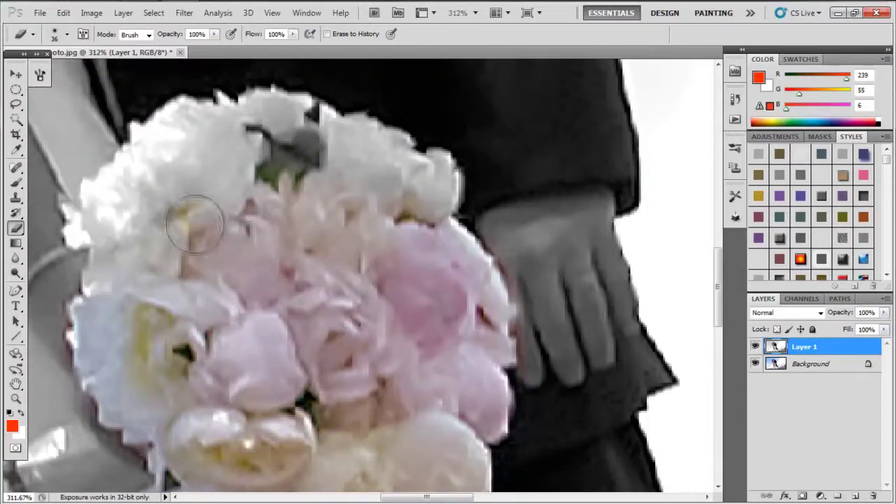
{"action": "mouse_move", "coordinate": [340, 205]}
{"action": "left_mouse_down"}
{"action": "mouse_move", "coordinate": [218, 156]}
{"action": "mouse_move", "coordinate": [105, 225]}
{"action": "mouse_move", "coordinate": [102, 233]}
{"action": "mouse_move", "coordinate": [163, 247]}
{"action": "mouse_move", "coordinate": [115, 274]}
{"action": "left_mouse_up"}
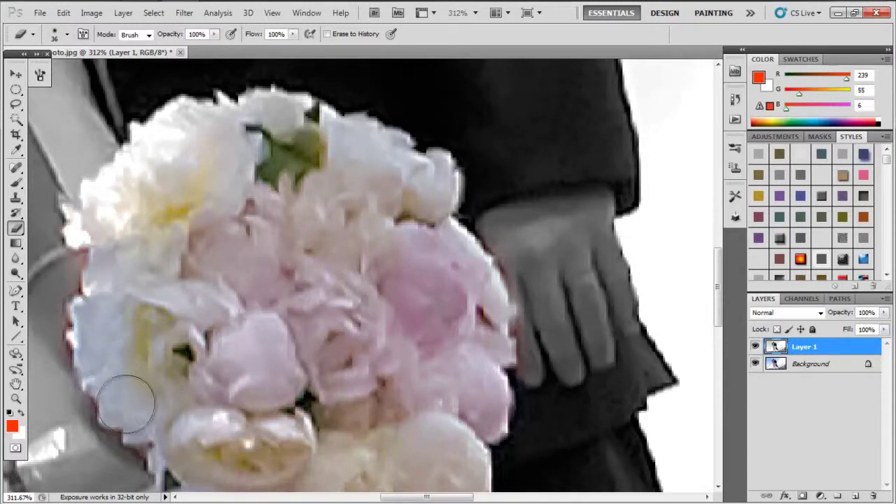
{"action": "key", "text": "ctrl+z"}
Step: Erase Layer 1 along the bouquet's side and upper edges with a smaller 15 px Eraser
{"action": "key", "text": "bracketleft"}
{"action": "key", "text": "bracketleft"}
{"action": "mouse_move", "coordinate": [83, 233]}
{"action": "left_mouse_down"}
{"action": "mouse_move", "coordinate": [101, 261]}
{"action": "mouse_move", "coordinate": [90, 308]}
{"action": "mouse_move", "coordinate": [81, 308]}
{"action": "mouse_move", "coordinate": [81, 340]}
{"action": "mouse_move", "coordinate": [110, 412]}
{"action": "left_mouse_up"}
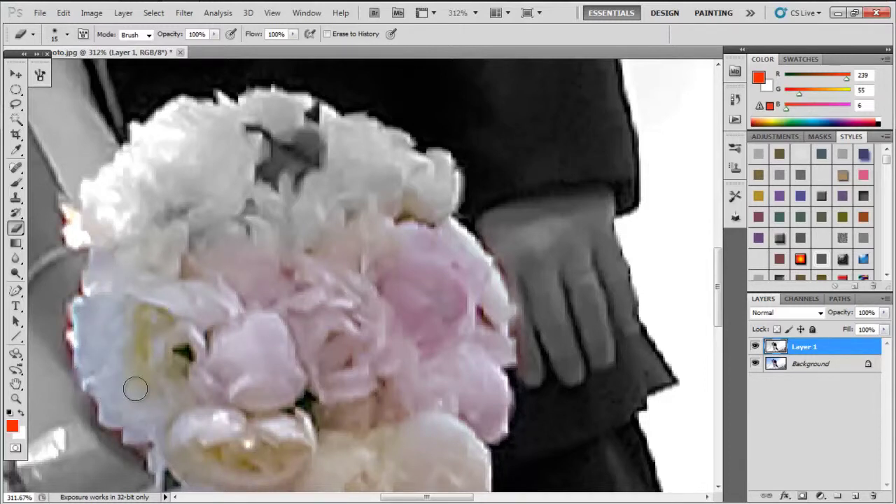
{"action": "mouse_move", "coordinate": [133, 161]}
{"action": "left_mouse_down"}
{"action": "mouse_move", "coordinate": [148, 143]}
{"action": "mouse_move", "coordinate": [142, 133]}
{"action": "mouse_move", "coordinate": [177, 116]}
{"action": "mouse_move", "coordinate": [274, 105]}
{"action": "mouse_move", "coordinate": [324, 116]}
{"action": "mouse_move", "coordinate": [405, 158]}
{"action": "left_mouse_up"}
Step: Enlarge the Eraser brush and erase the remaining grey areas of Layer 1 inside the bouquet's upper blooms
{"action": "key", "text": "bracketright"}
{"action": "key", "text": "bracketright"}
{"action": "key", "text": "bracketright"}
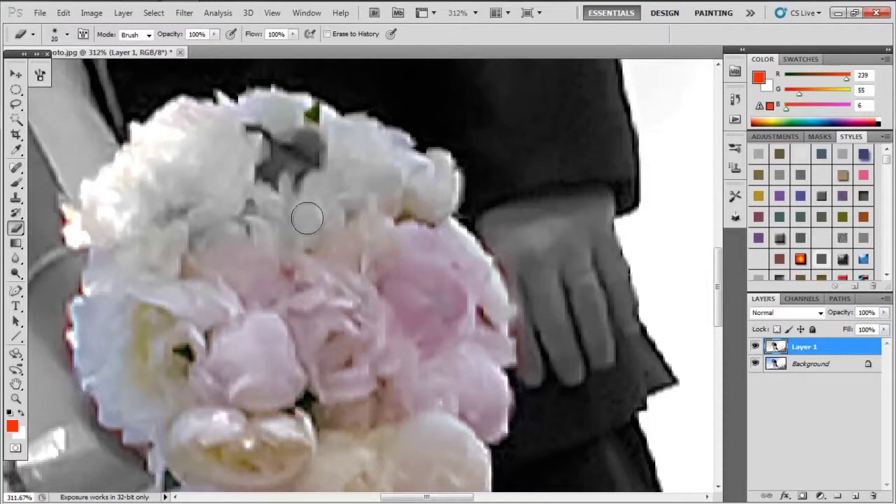
{"action": "mouse_move", "coordinate": [306, 215]}
{"action": "left_mouse_down"}
{"action": "mouse_move", "coordinate": [294, 151]}
{"action": "mouse_move", "coordinate": [177, 183]}
{"action": "mouse_move", "coordinate": [314, 224]}
{"action": "mouse_move", "coordinate": [185, 238]}
{"action": "mouse_move", "coordinate": [178, 175]}
{"action": "mouse_move", "coordinate": [378, 210]}
{"action": "left_mouse_up"}
{"action": "scroll", "coordinate": [236, 324], "scroll_direction": "down", "scroll_amount": 6}
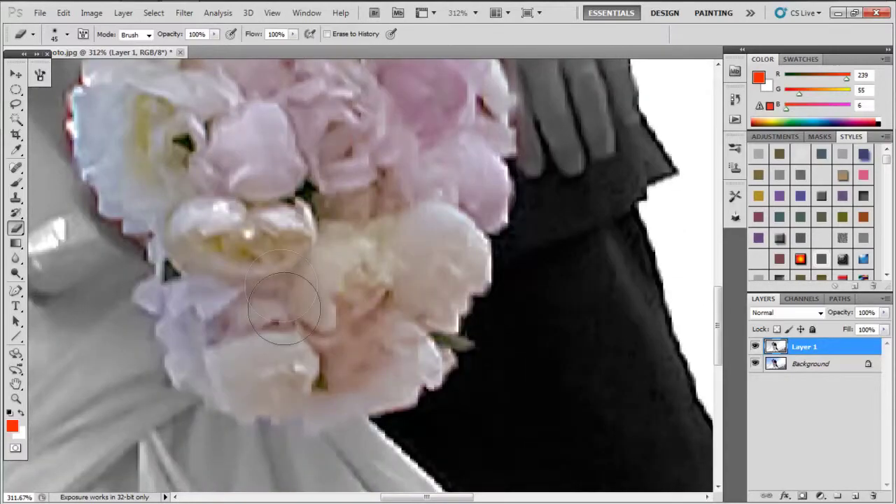
{"action": "key", "text": "w"}
{"action": "left_click", "coordinate": [264, 123]}
{"action": "scroll", "coordinate": [280, 230], "scroll_direction": "up", "scroll_amount": 5}
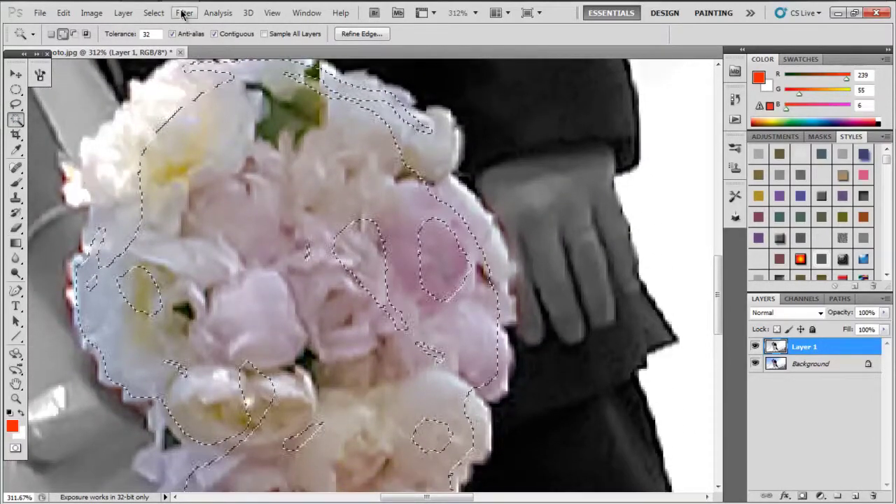
{"action": "key", "text": "ctrl+d"}
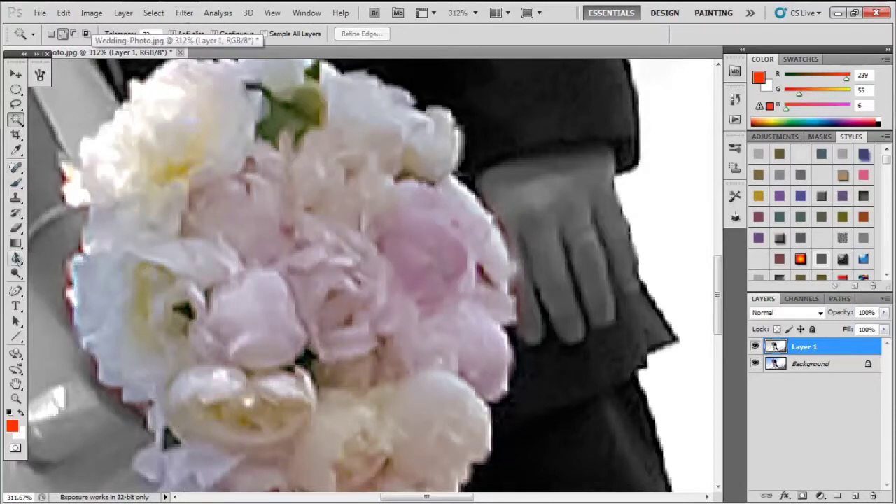
{"action": "left_click", "coordinate": [16, 227]}
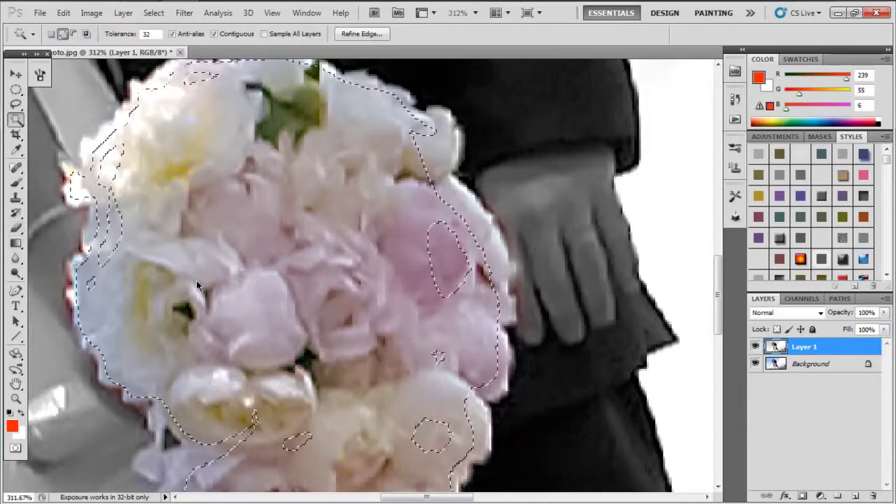
{"action": "key", "text": "ctrl+d"}
{"action": "key", "text": "e"}
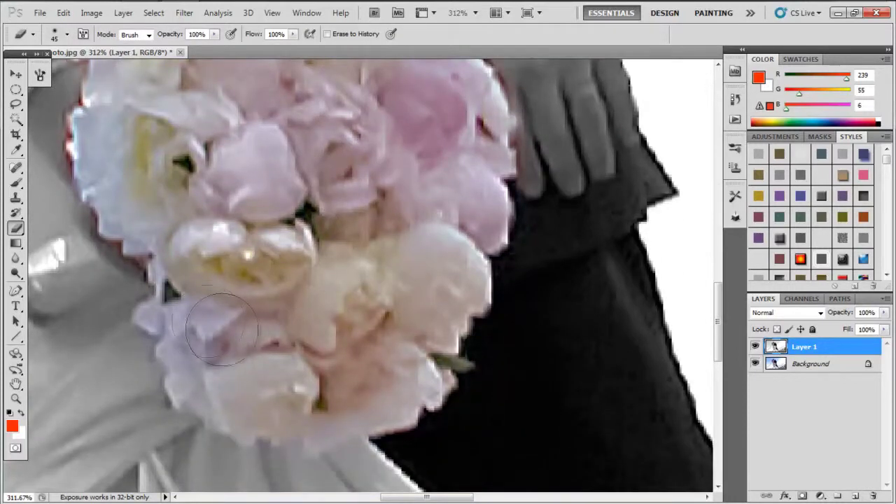
{"action": "key", "text": "w"}
{"action": "left_click", "coordinate": [260, 319]}
{"action": "key", "text": "e"}
{"action": "key", "text": "ctrl+d"}
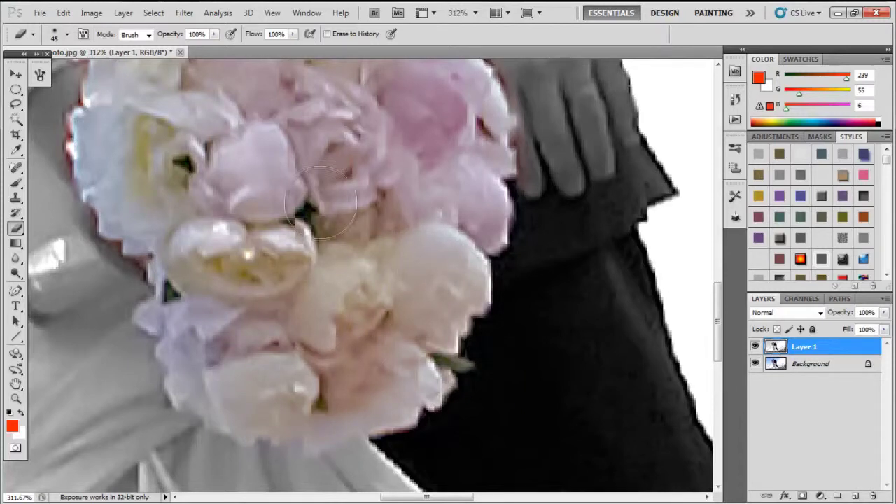
Step: Hide the Background layer to inspect the erased bouquet area of Layer 1, and show the Background again
{"action": "left_click", "coordinate": [755, 363]}
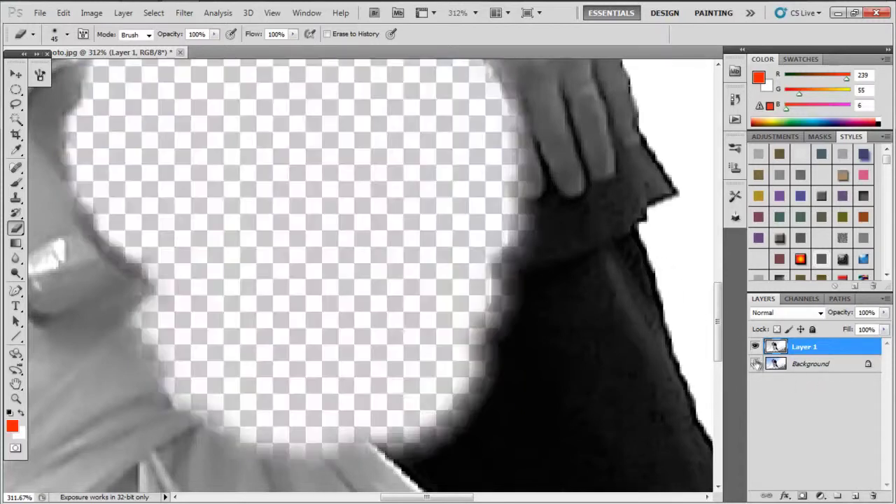
{"action": "scroll", "coordinate": [353, 312], "scroll_direction": "up", "scroll_amount": 3}
{"action": "scroll", "coordinate": [356, 316], "scroll_direction": "up", "scroll_amount": 5}
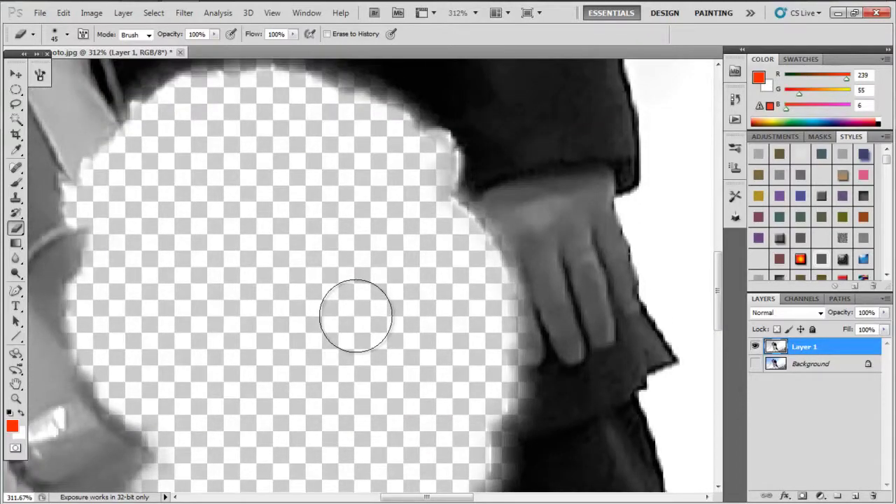
{"action": "scroll", "coordinate": [356, 315], "scroll_direction": "down", "scroll_amount": 2}
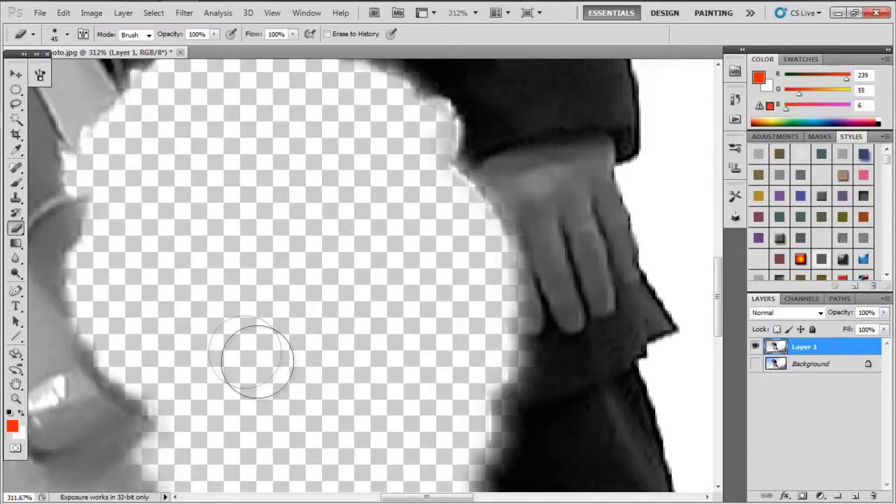
{"action": "scroll", "coordinate": [284, 357], "scroll_direction": "down", "scroll_amount": 5}
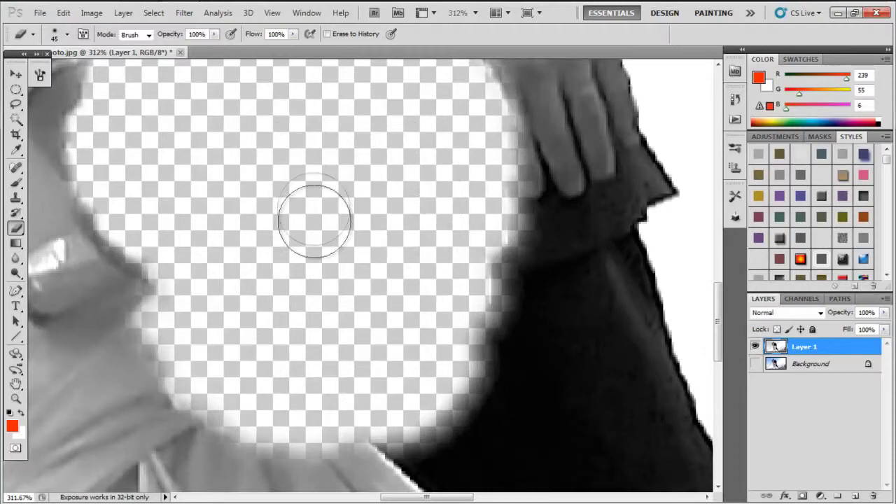
{"action": "scroll", "coordinate": [314, 209], "scroll_direction": "up", "scroll_amount": 6}
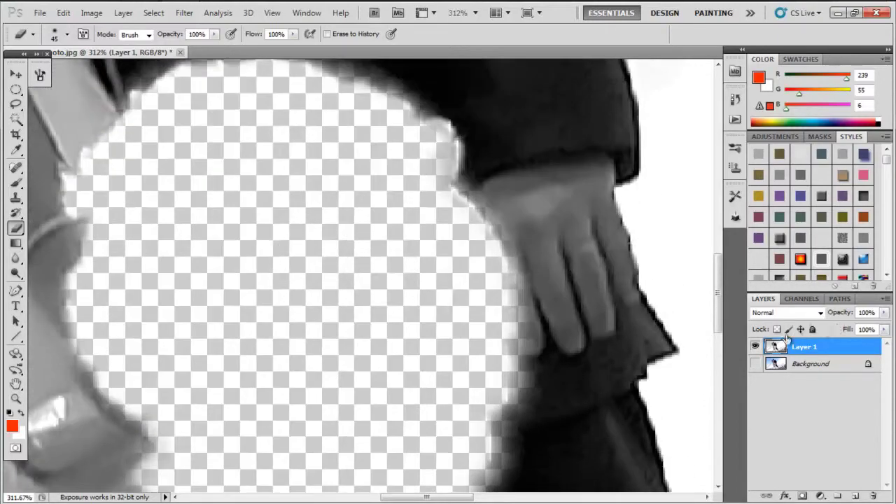
{"action": "left_click", "coordinate": [755, 364]}
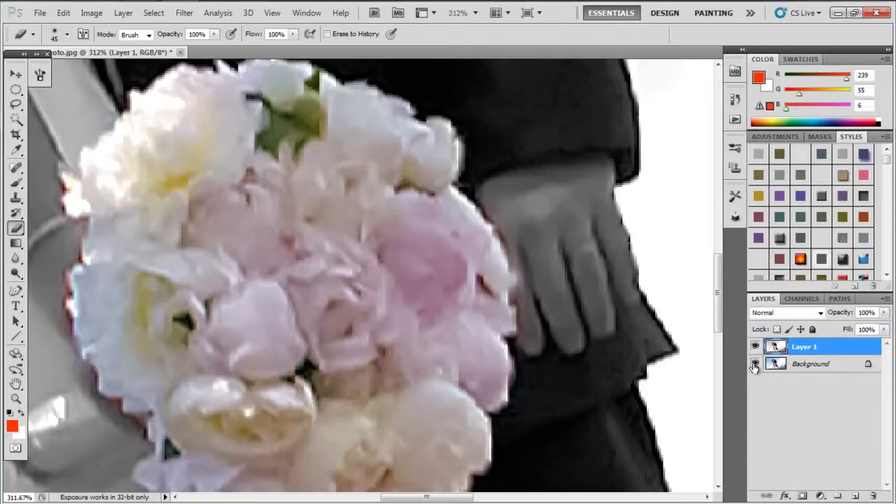
Step: Boost the bouquet's colour by applying Hue/Saturation to the Background layer with Hue -4 and Saturation +68
{"action": "key", "text": "ctrl+0"}
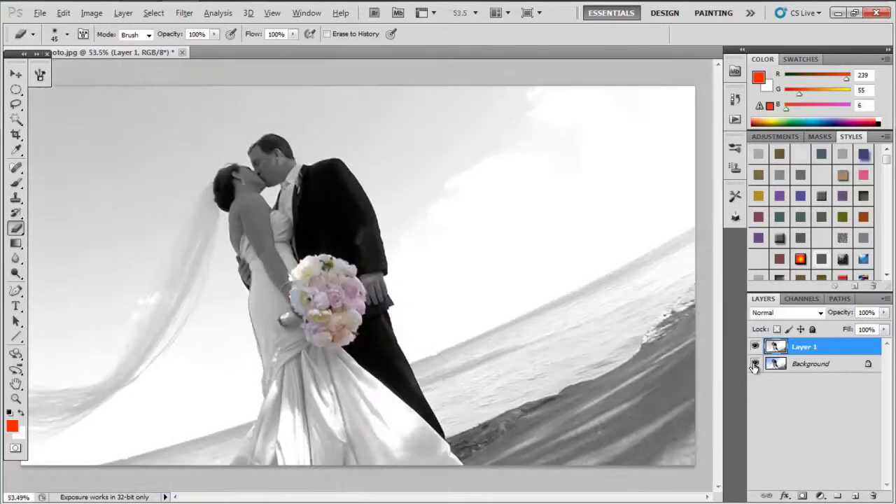
{"action": "left_click", "coordinate": [811, 366]}
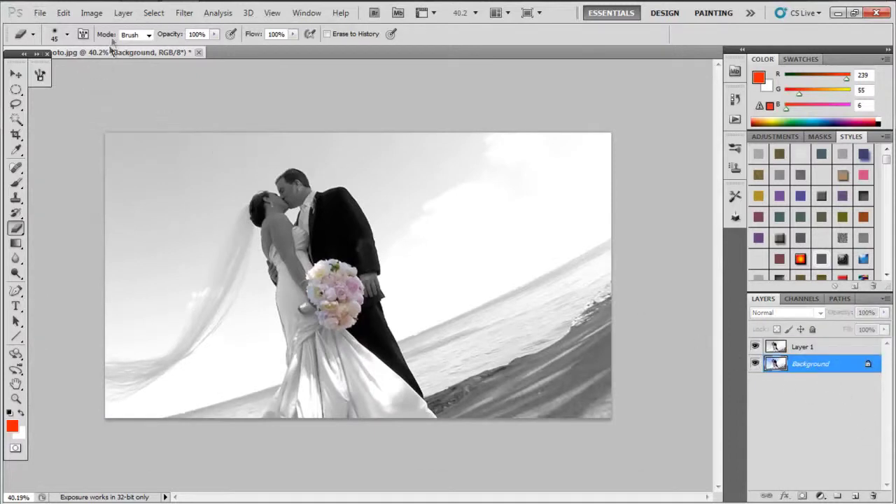
{"action": "left_click", "coordinate": [92, 13]}
{"action": "mouse_move", "coordinate": [98, 46]}
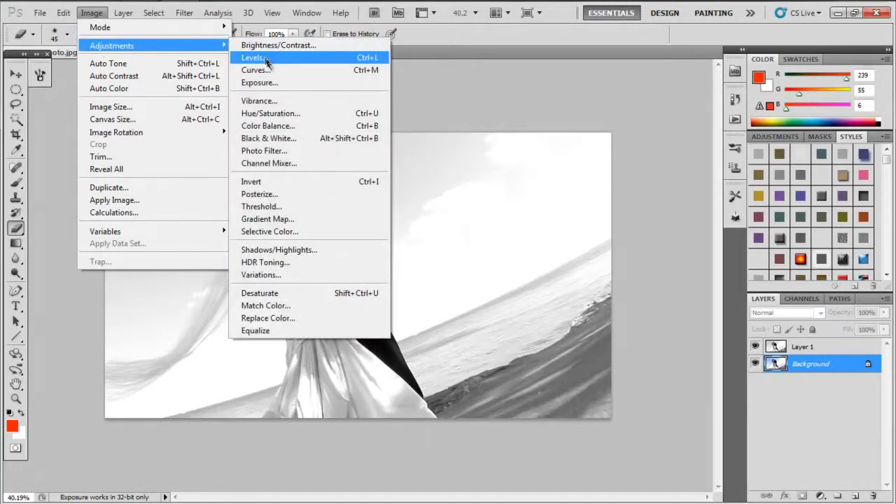
{"action": "left_click", "coordinate": [278, 119]}
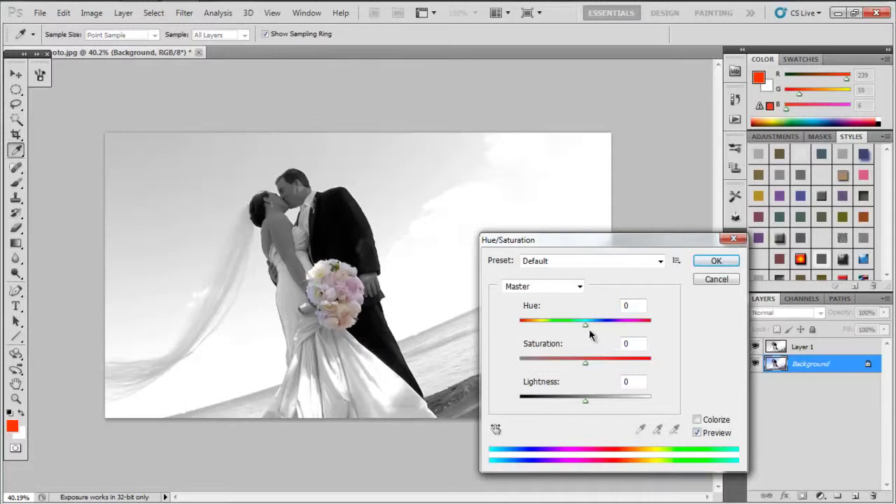
{"action": "mouse_move", "coordinate": [591, 331]}
{"action": "left_mouse_down"}
{"action": "mouse_move", "coordinate": [621, 333]}
{"action": "mouse_move", "coordinate": [585, 337]}
{"action": "left_mouse_up"}
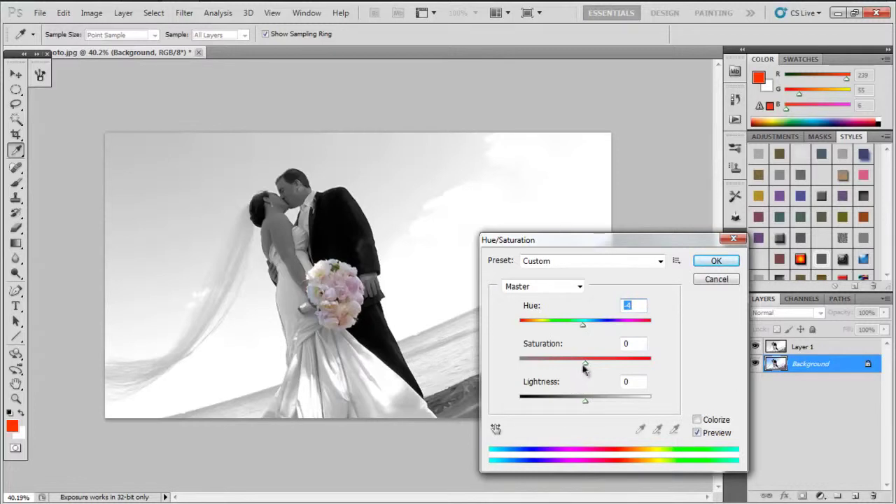
{"action": "left_click_drag", "start_coordinate": [587, 369], "coordinate": [606, 368]}
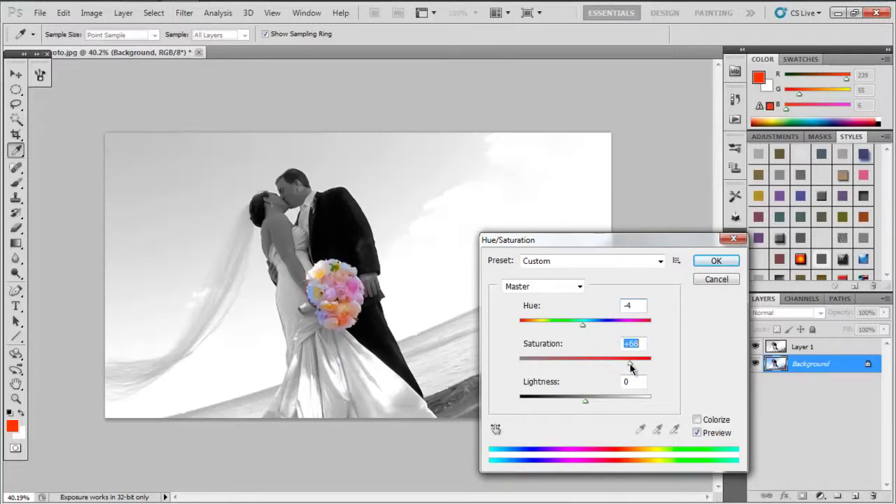
{"action": "left_click", "coordinate": [727, 262]}
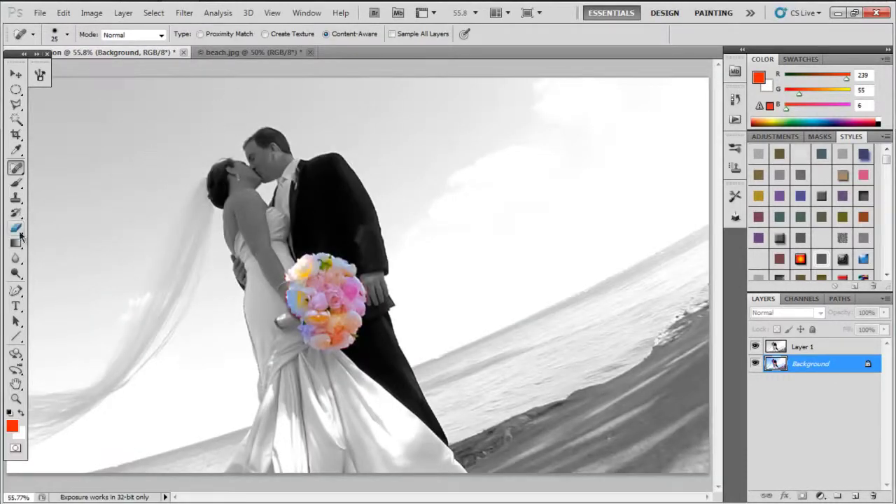
Step: Choose the Smudge tool and set its brush size to 10 px for work on the bouquet's left edge
{"action": "left_click_drag", "start_coordinate": [15, 262], "coordinate": [45, 272]}
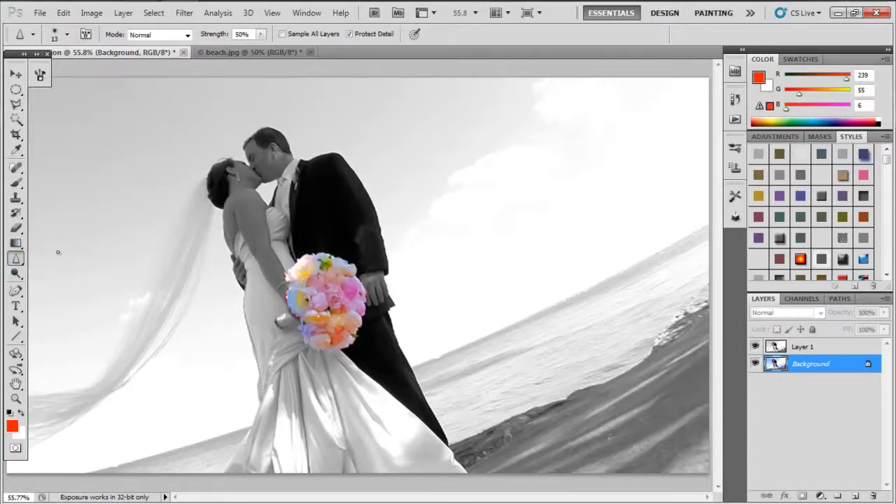
{"action": "left_click", "coordinate": [16, 399]}
{"action": "left_click_drag", "start_coordinate": [247, 303], "coordinate": [380, 312]}
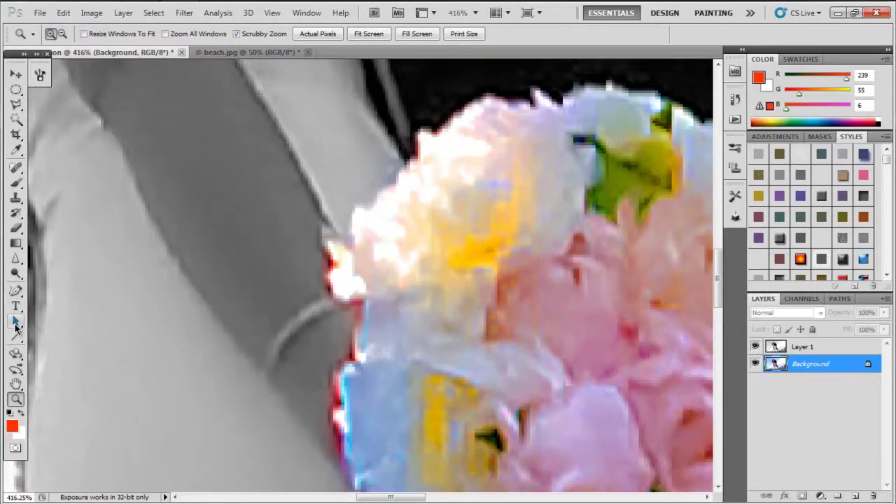
{"action": "mouse_move", "coordinate": [18, 262]}
{"action": "left_mouse_down"}
{"action": "mouse_move", "coordinate": [52, 266]}
{"action": "mouse_move", "coordinate": [68, 283]}
{"action": "left_mouse_up"}
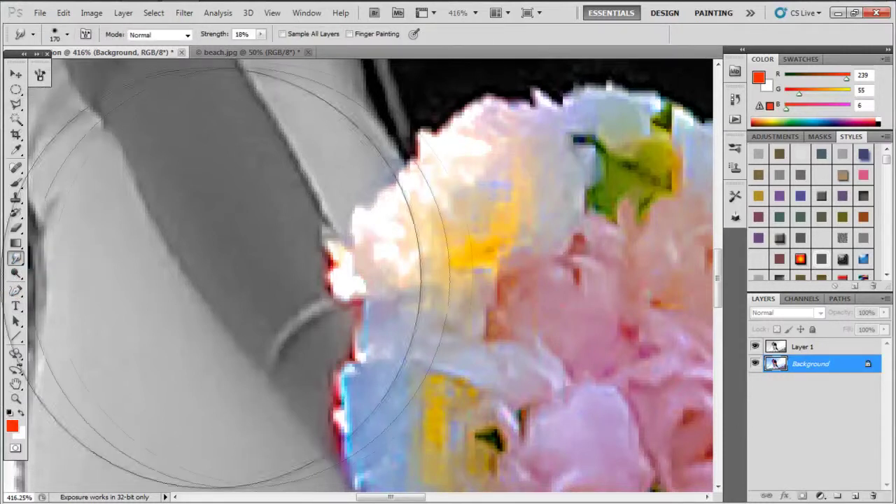
{"action": "left_click", "coordinate": [68, 35]}
{"action": "left_click_drag", "start_coordinate": [42, 71], "coordinate": [50, 71]}
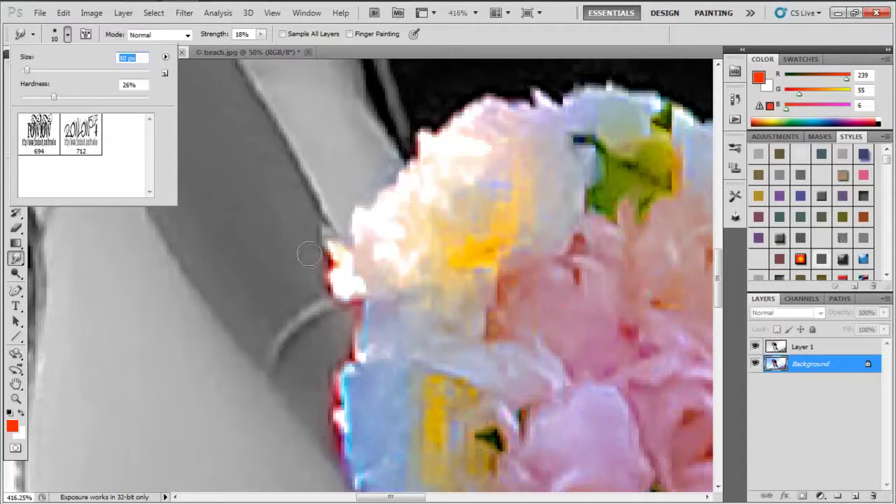
{"action": "key", "text": "Return"}
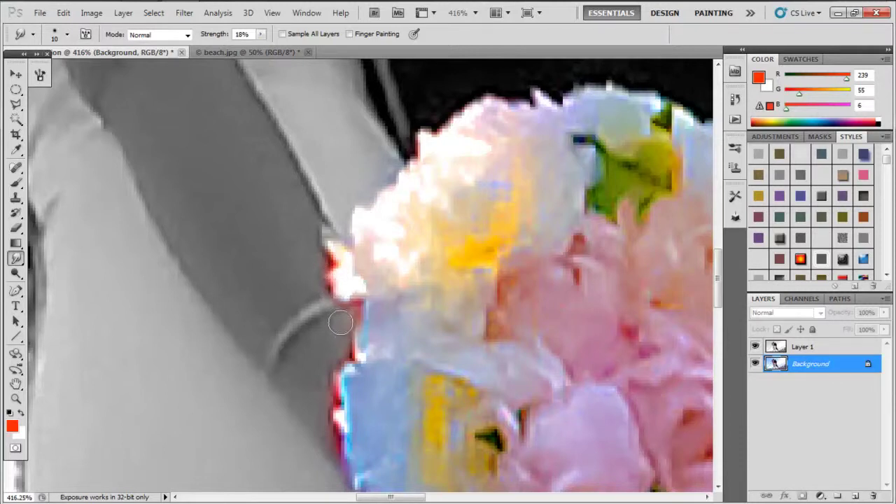
Step: Smudge the coloured fringe on Layer 1 along the bouquet's left edge beside the bride's wrist
{"action": "left_click", "coordinate": [810, 351]}
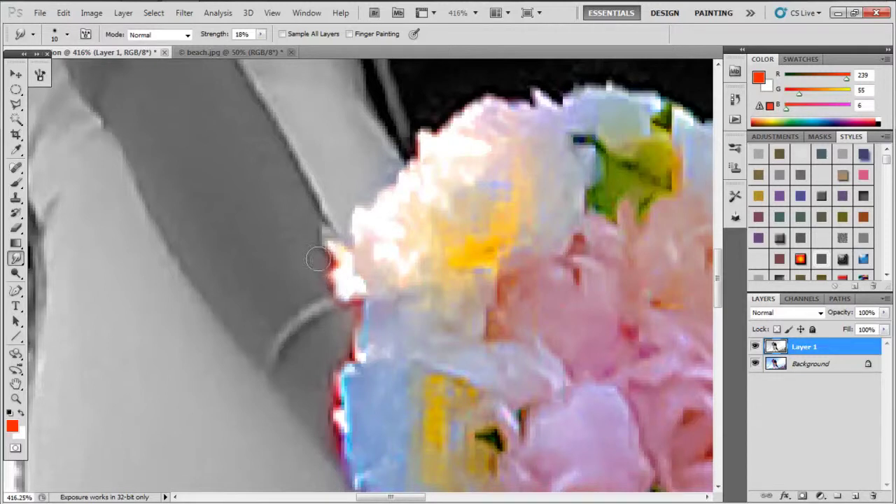
{"action": "mouse_move", "coordinate": [347, 287]}
{"action": "left_mouse_down"}
{"action": "mouse_move", "coordinate": [352, 321]}
{"action": "mouse_move", "coordinate": [363, 303]}
{"action": "mouse_move", "coordinate": [337, 322]}
{"action": "left_mouse_up"}
{"action": "left_click_drag", "start_coordinate": [340, 348], "coordinate": [359, 356]}
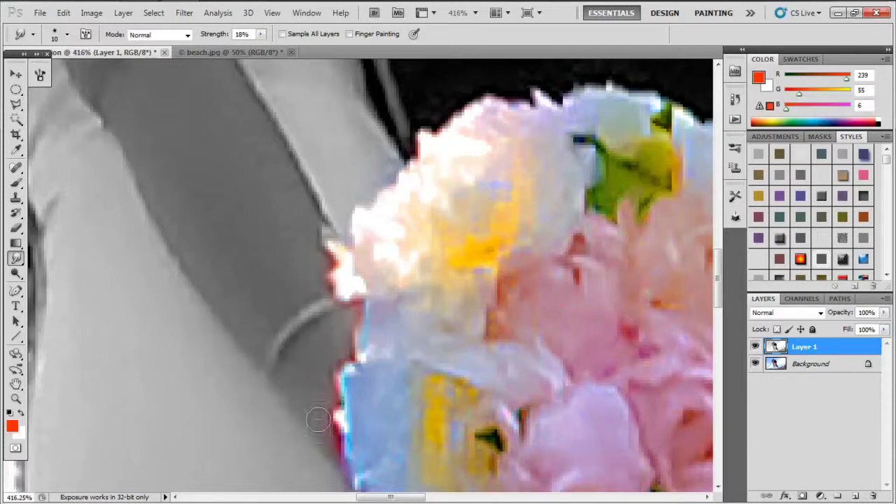
{"action": "mouse_move", "coordinate": [343, 439]}
{"action": "left_mouse_down"}
{"action": "mouse_move", "coordinate": [308, 409]}
{"action": "mouse_move", "coordinate": [324, 417]}
{"action": "mouse_move", "coordinate": [325, 400]}
{"action": "mouse_move", "coordinate": [340, 402]}
{"action": "mouse_move", "coordinate": [344, 378]}
{"action": "left_mouse_up"}
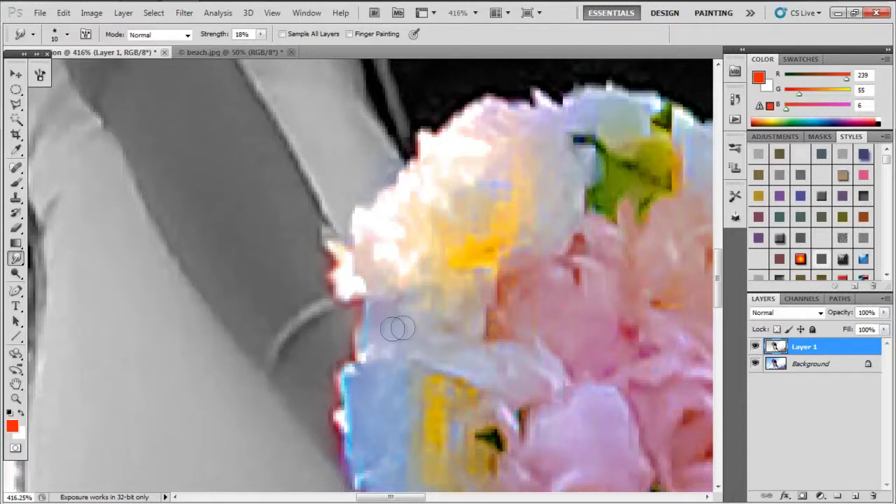
Step: Add a new empty layer above Layer 1 for painting over the whole bouquet
{"action": "left_click", "coordinate": [16, 399]}
{"action": "left_click_drag", "start_coordinate": [365, 373], "coordinate": [302, 380]}
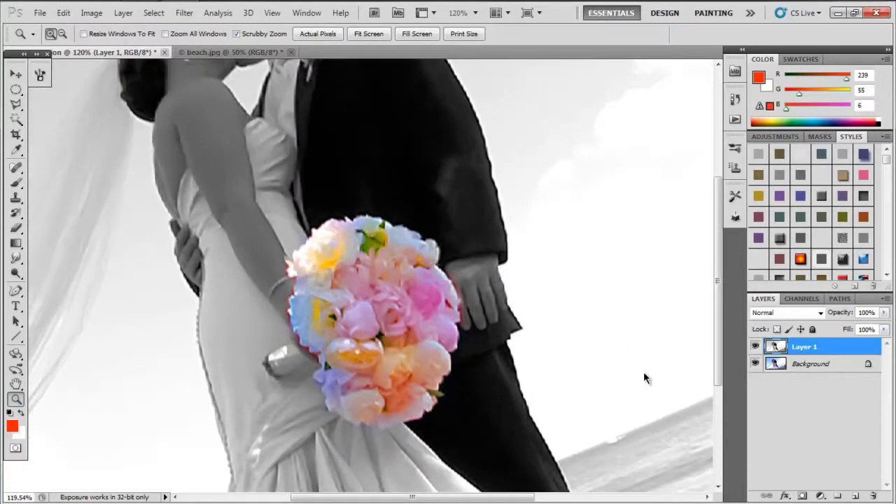
{"action": "left_click", "coordinate": [856, 496]}
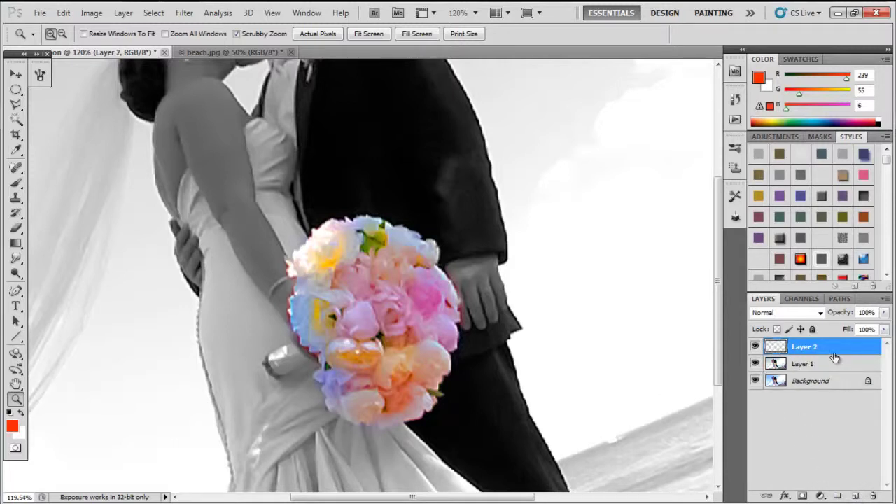
Step: Replace the Brush tool's presets with Basic Brushes and set a soft round brush to 121 px with 10% hardness
{"action": "left_click", "coordinate": [17, 182]}
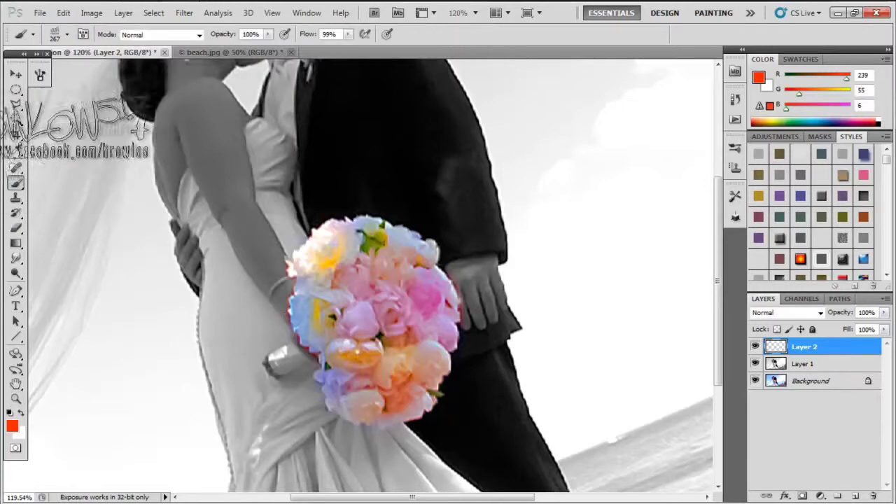
{"action": "left_click", "coordinate": [67, 35]}
{"action": "left_click", "coordinate": [165, 58]}
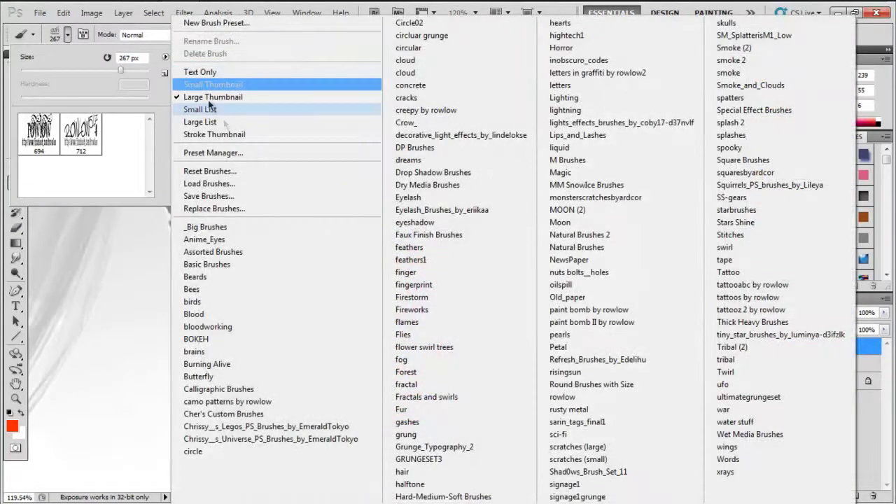
{"action": "left_click", "coordinate": [249, 264]}
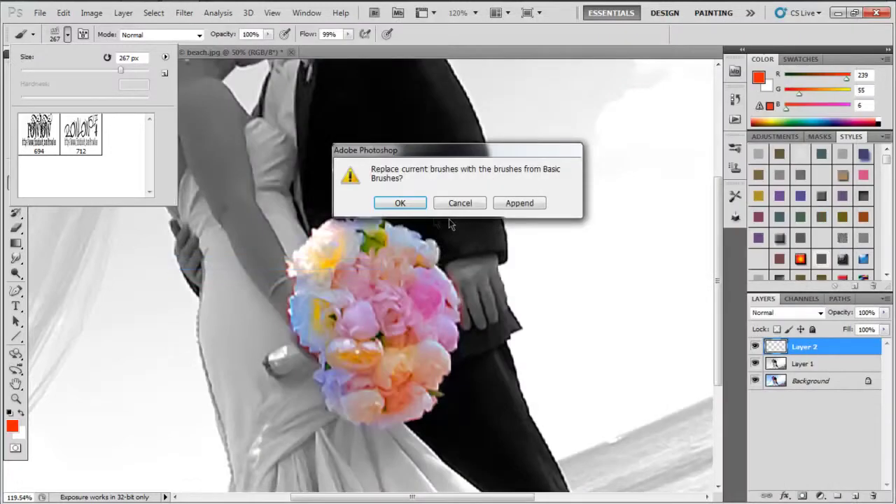
{"action": "left_click", "coordinate": [399, 203]}
{"action": "left_click", "coordinate": [123, 181]}
{"action": "left_click", "coordinate": [35, 98]}
{"action": "left_click", "coordinate": [91, 68]}
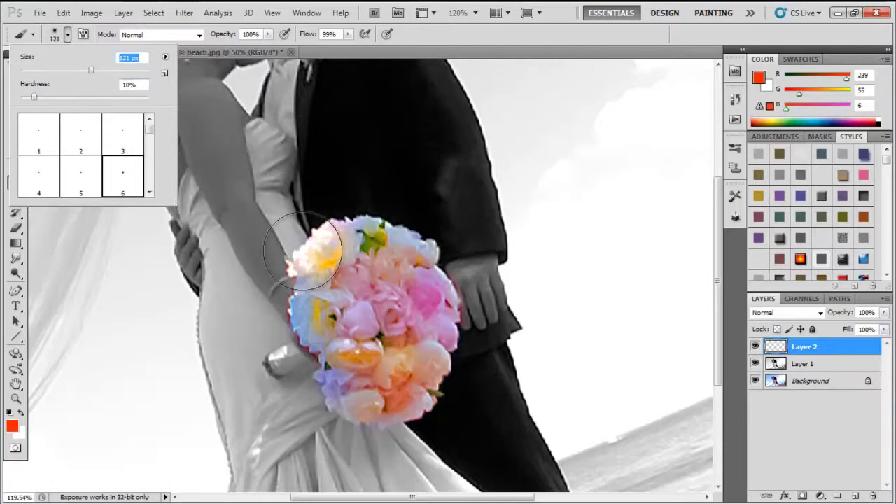
Step: Set the foreground colour to purple 7f06ef and paint a spot over the pink bloom at the bouquet's right side
{"action": "left_click", "coordinate": [12, 427]}
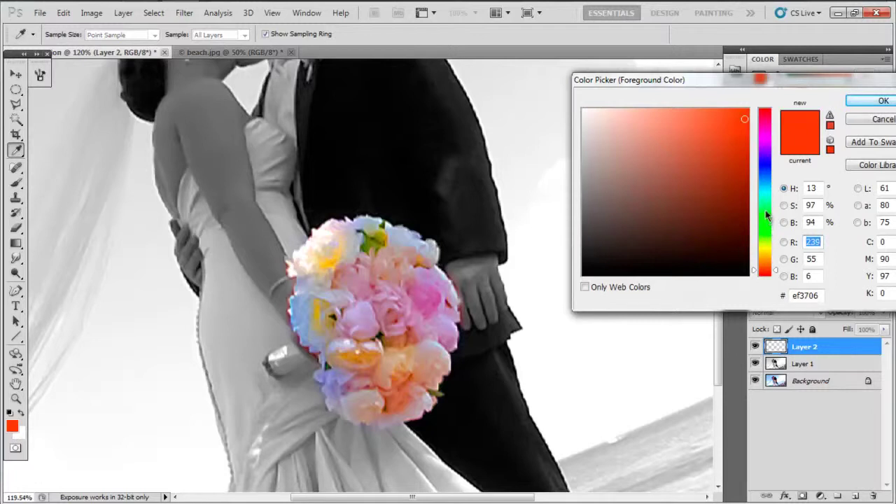
{"action": "left_click", "coordinate": [764, 150]}
{"action": "left_click", "coordinate": [868, 100]}
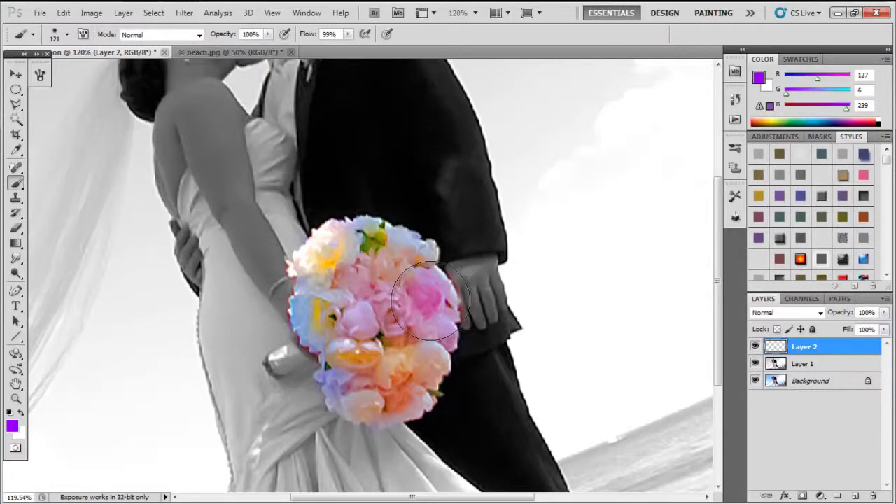
{"action": "left_click", "coordinate": [426, 302]}
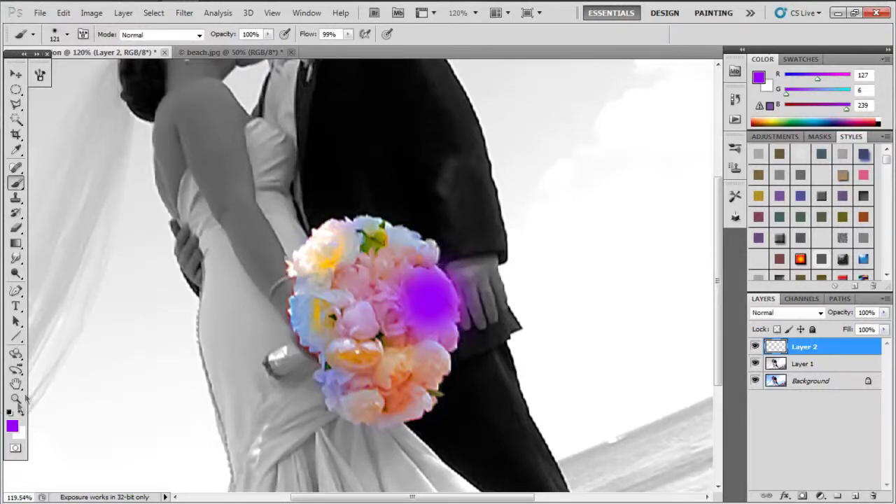
Step: Paint light blue 93b0f2 spots on Layer 2 over the bouquet's top, left and lower-left blooms
{"action": "left_click", "coordinate": [9, 426]}
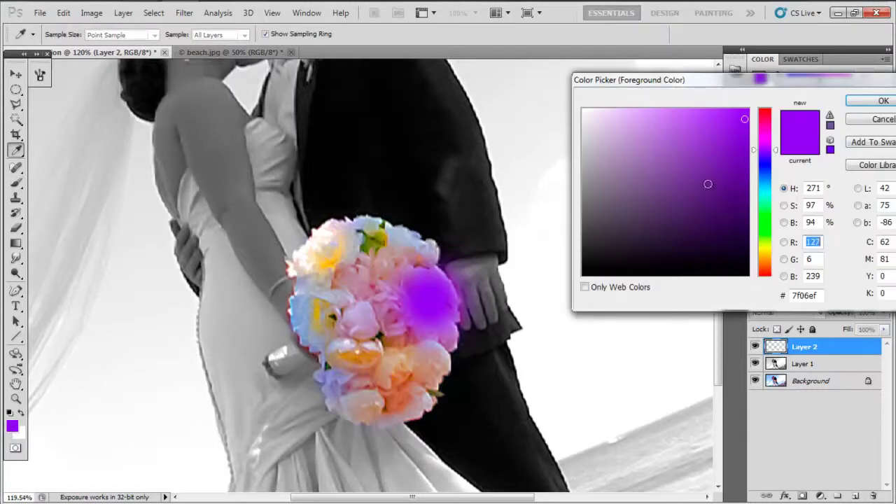
{"action": "left_click", "coordinate": [765, 173]}
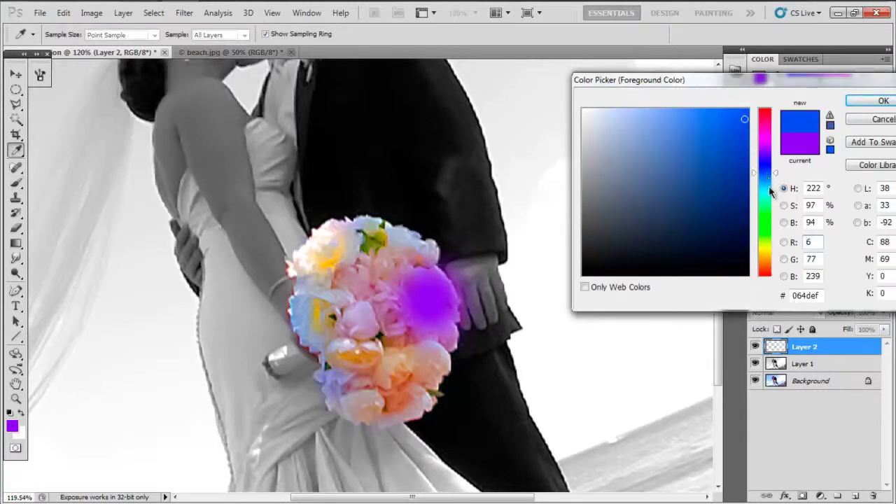
{"action": "left_click", "coordinate": [649, 118]}
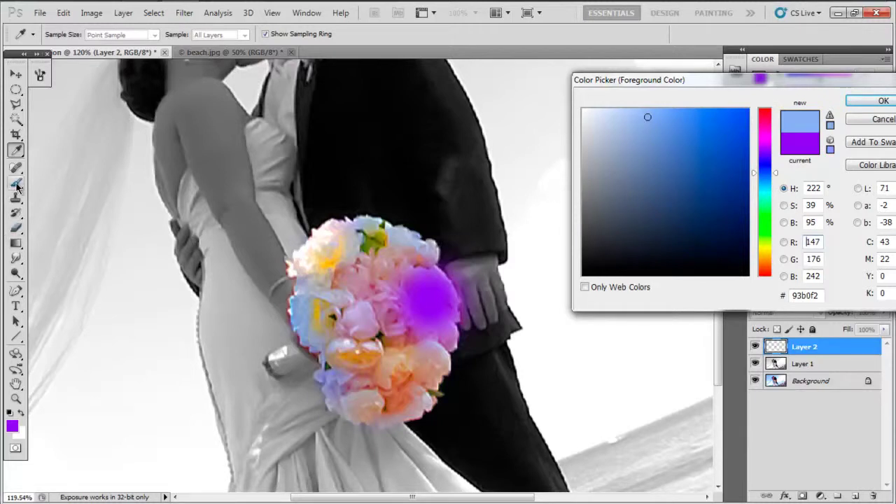
{"action": "left_click", "coordinate": [879, 100]}
{"action": "key", "text": "b"}
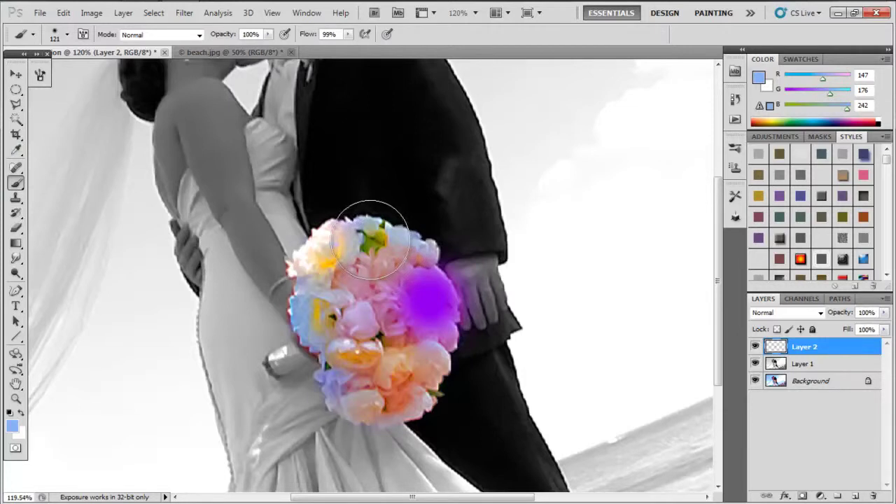
{"action": "left_click_drag", "start_coordinate": [374, 225], "coordinate": [370, 223]}
{"action": "mouse_move", "coordinate": [289, 324]}
{"action": "left_mouse_down"}
{"action": "mouse_move", "coordinate": [297, 314]}
{"action": "mouse_move", "coordinate": [346, 378]}
{"action": "mouse_move", "coordinate": [336, 389]}
{"action": "left_mouse_up"}
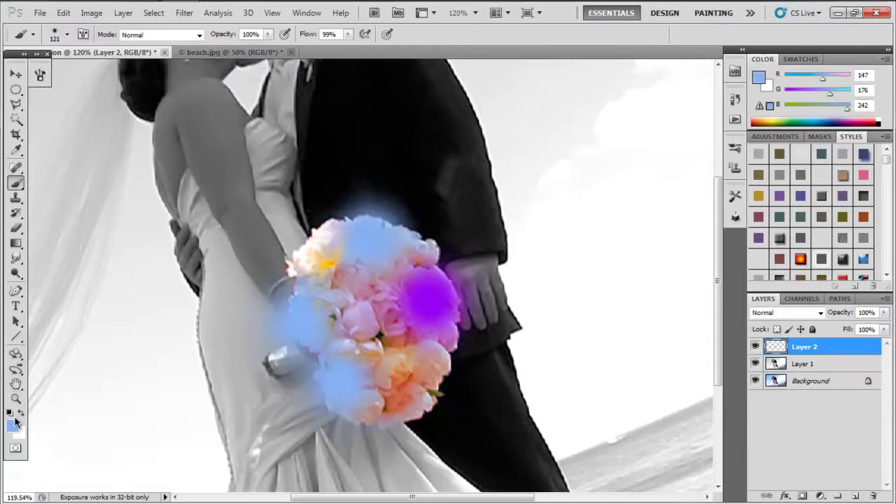
Step: Paint yellow-orange efb400 spots on Layer 2 over the bouquet's lower-middle, upper-left and upper-middle blooms
{"action": "left_click", "coordinate": [13, 422]}
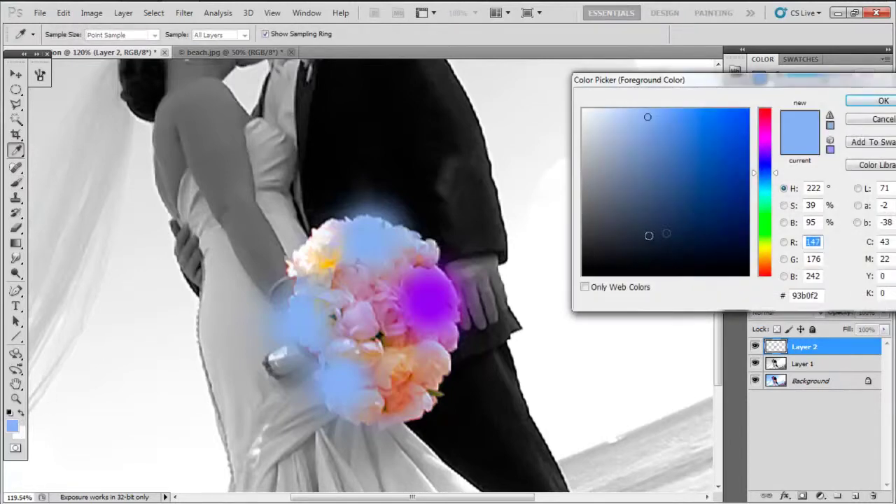
{"action": "left_click_drag", "start_coordinate": [770, 256], "coordinate": [771, 253]}
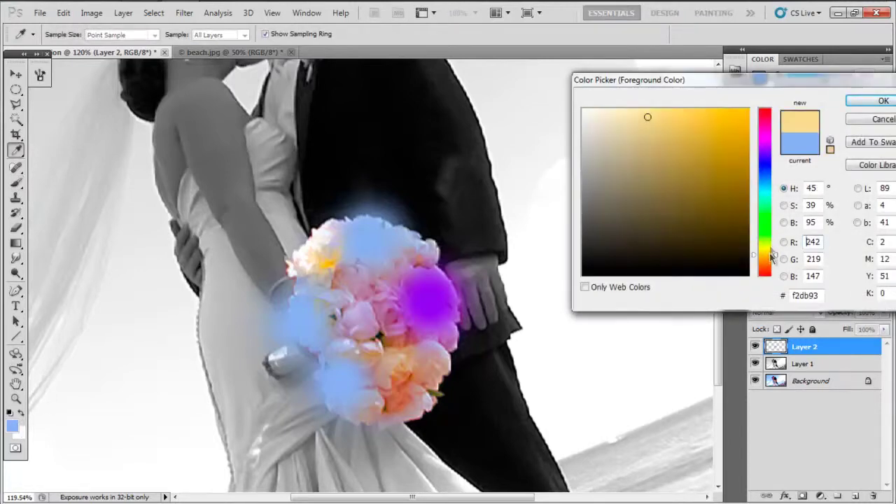
{"action": "left_click", "coordinate": [749, 119]}
{"action": "left_click", "coordinate": [884, 100]}
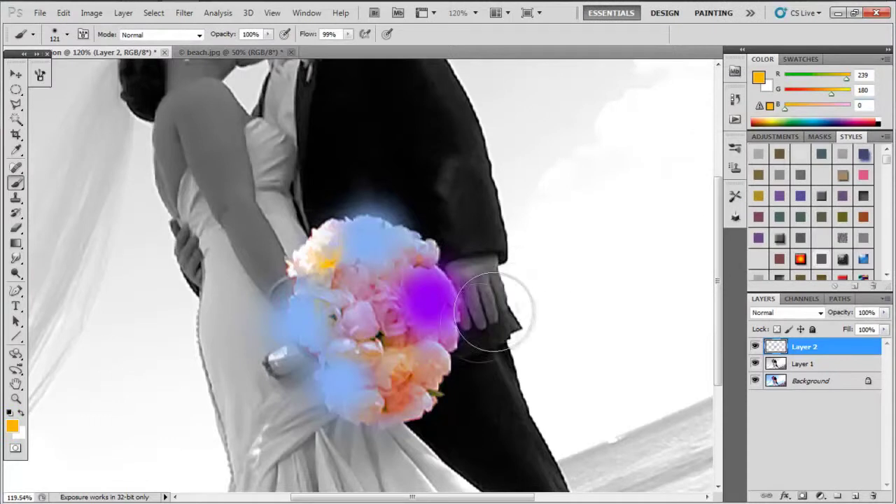
{"action": "left_click_drag", "start_coordinate": [380, 360], "coordinate": [410, 371]}
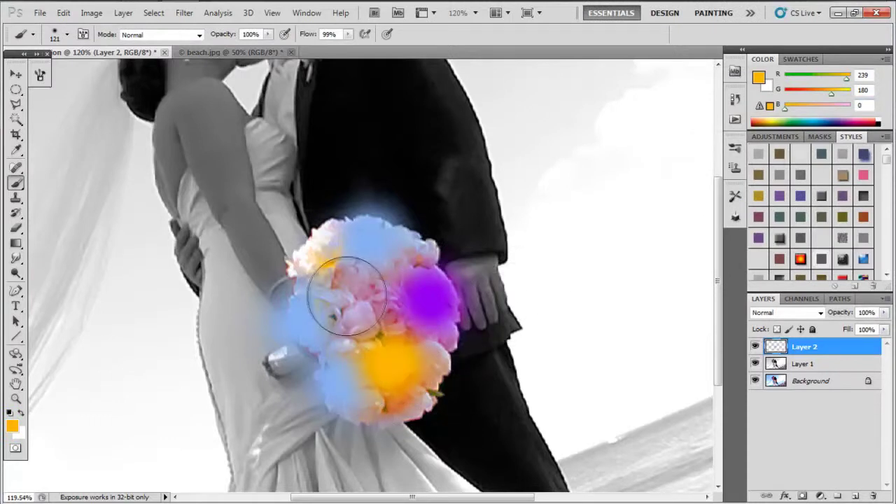
{"action": "left_click_drag", "start_coordinate": [329, 279], "coordinate": [327, 260]}
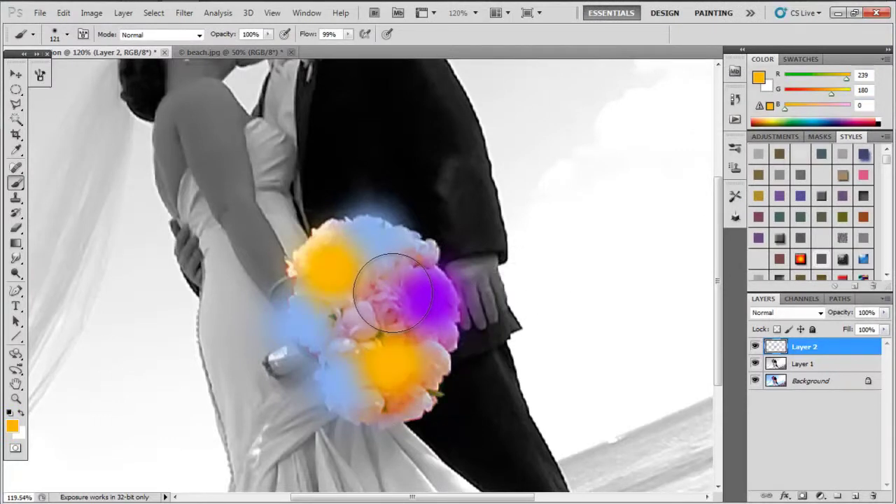
{"action": "left_click_drag", "start_coordinate": [376, 289], "coordinate": [390, 291]}
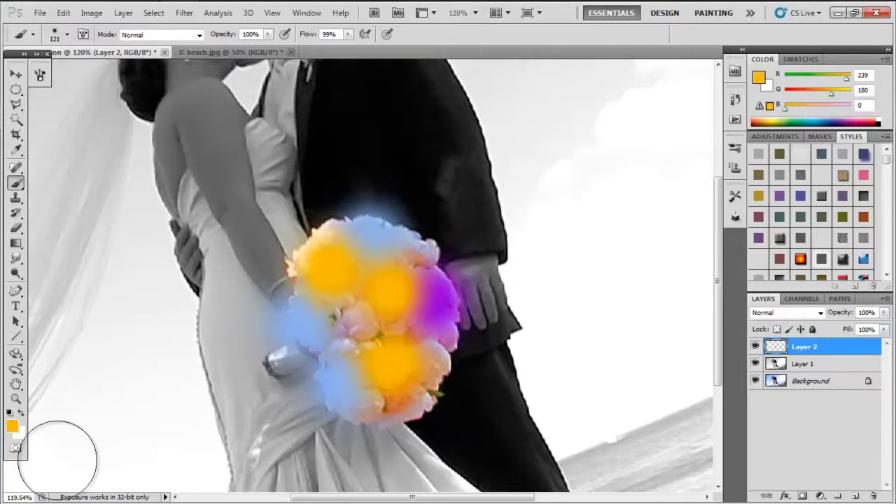
Step: Paint magenta bd02b2 on Layer 2 over the bouquet's centre-left bloom and its lower-right blooms
{"action": "left_click", "coordinate": [12, 427]}
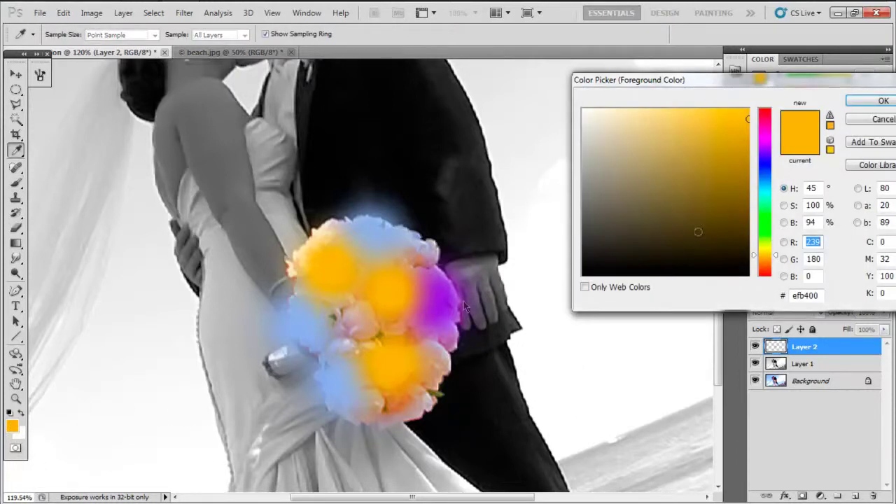
{"action": "left_click", "coordinate": [766, 135]}
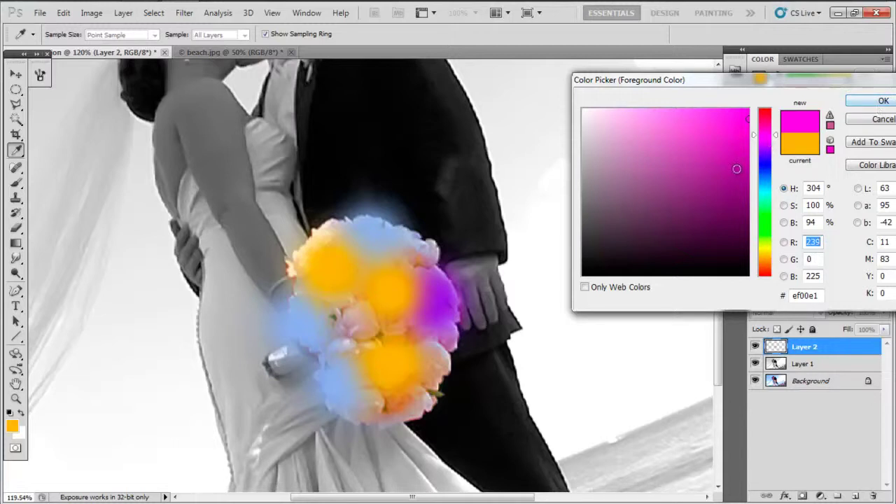
{"action": "left_click", "coordinate": [746, 152]}
{"action": "left_click", "coordinate": [883, 103]}
{"action": "key", "text": "b"}
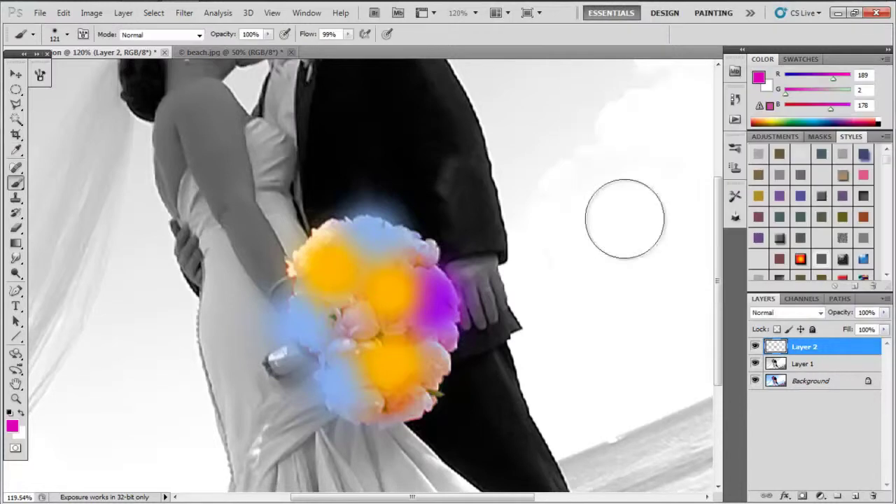
{"action": "left_click_drag", "start_coordinate": [355, 325], "coordinate": [360, 323]}
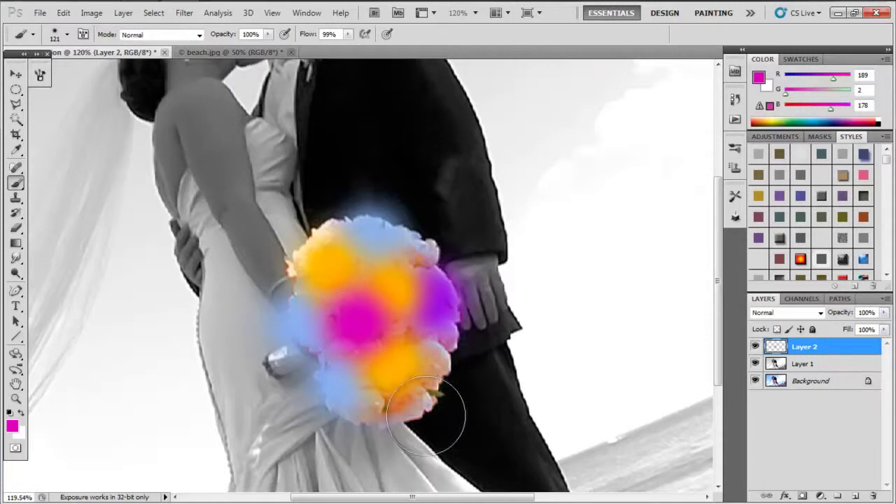
{"action": "left_click_drag", "start_coordinate": [427, 366], "coordinate": [420, 382]}
{"action": "mouse_move", "coordinate": [397, 425]}
{"action": "left_mouse_down"}
{"action": "mouse_move", "coordinate": [420, 411]}
{"action": "mouse_move", "coordinate": [399, 431]}
{"action": "left_mouse_up"}
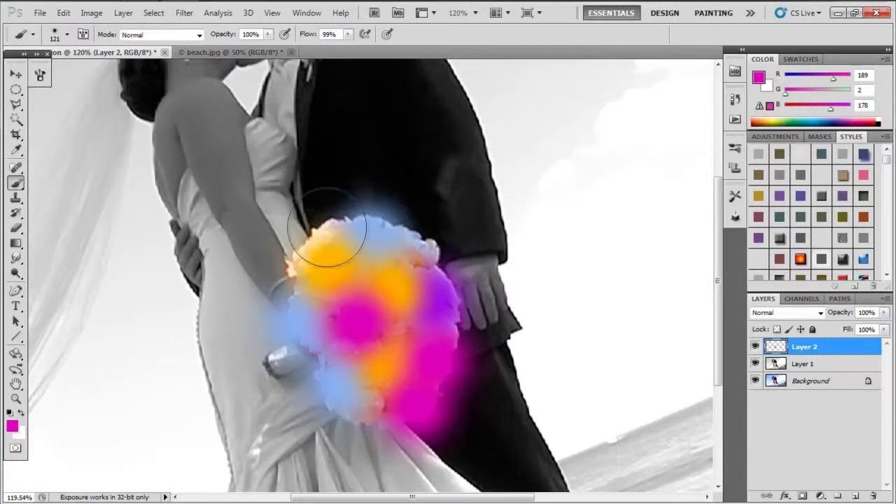
Step: Paint bright yellow fff600 on Layer 2 over the bouquet's upper-right, upper-left and bottom blooms
{"action": "left_click", "coordinate": [11, 427]}
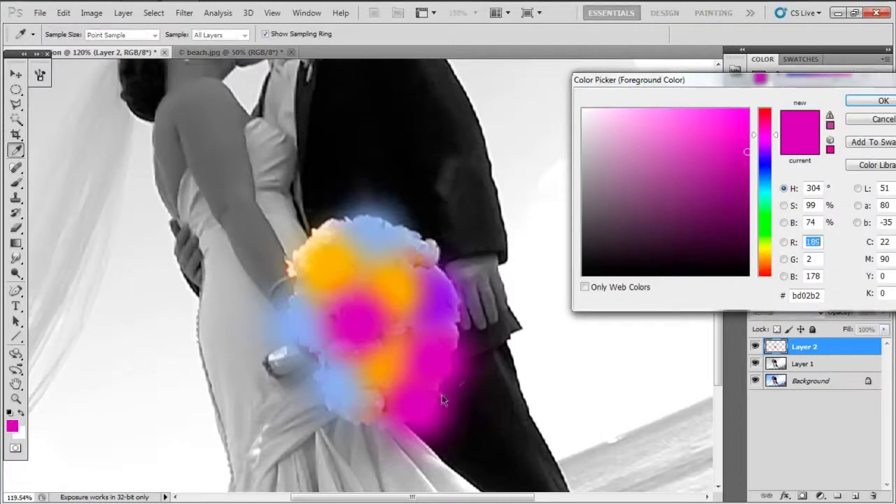
{"action": "left_click", "coordinate": [767, 251]}
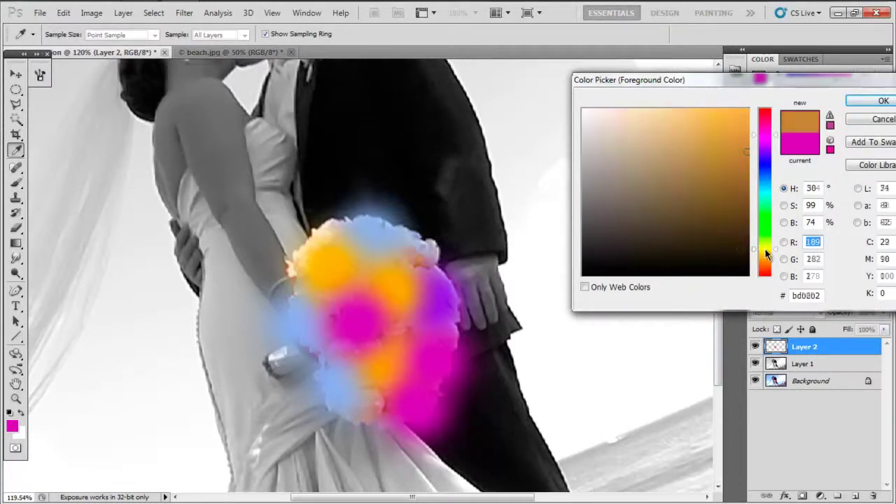
{"action": "left_click", "coordinate": [748, 111]}
{"action": "left_click", "coordinate": [881, 100]}
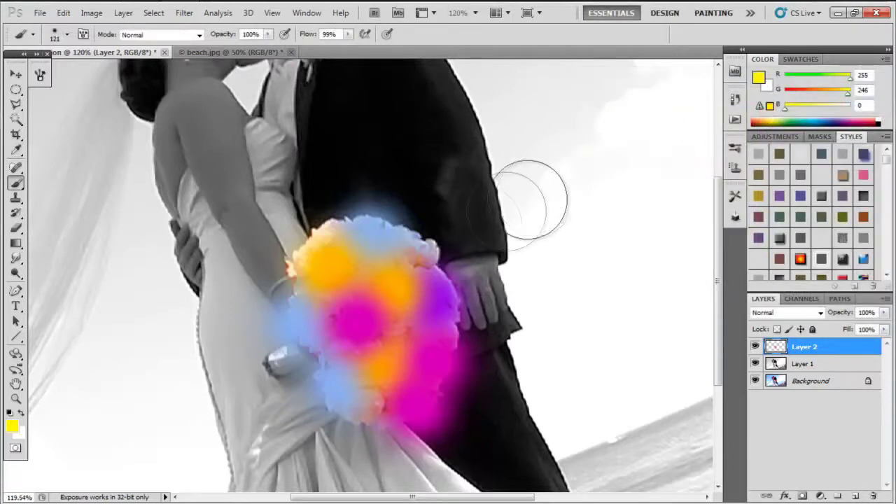
{"action": "left_click_drag", "start_coordinate": [424, 239], "coordinate": [413, 251]}
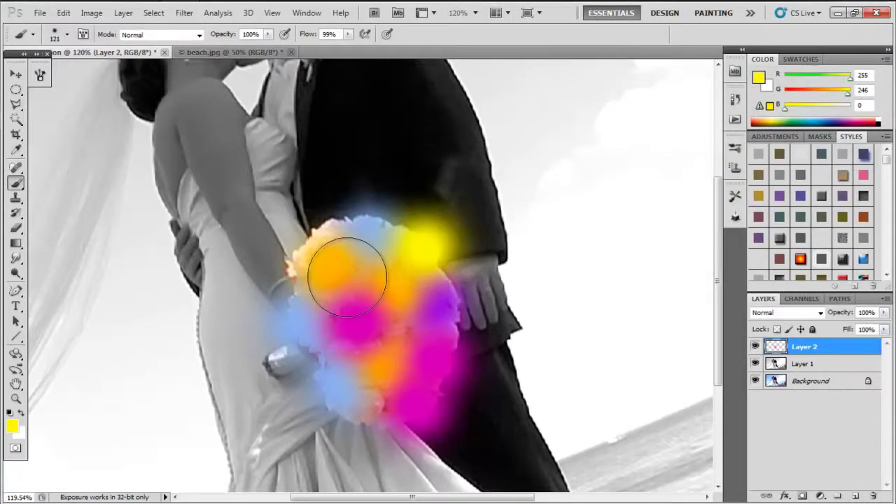
{"action": "mouse_move", "coordinate": [290, 260]}
{"action": "left_mouse_down"}
{"action": "mouse_move", "coordinate": [280, 256]}
{"action": "mouse_move", "coordinate": [320, 224]}
{"action": "mouse_move", "coordinate": [280, 301]}
{"action": "mouse_move", "coordinate": [296, 272]}
{"action": "left_mouse_up"}
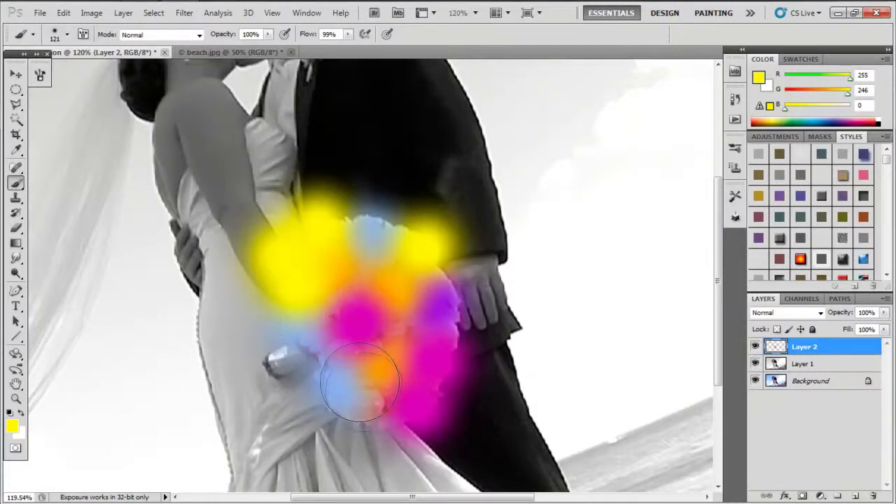
{"action": "left_click", "coordinate": [361, 412]}
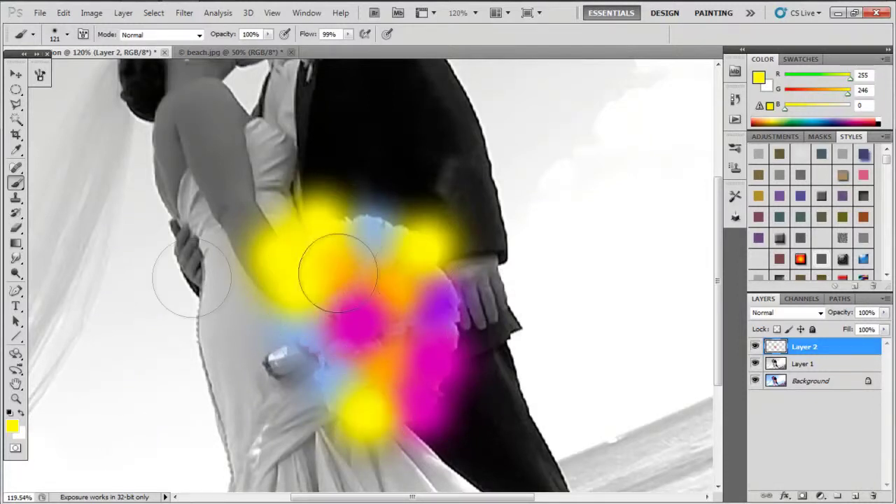
Step: Reduce the brush to 60 px and paint blue 0012ff spots on the bouquet's upper-middle, left and lower-left blooms
{"action": "left_click", "coordinate": [11, 425]}
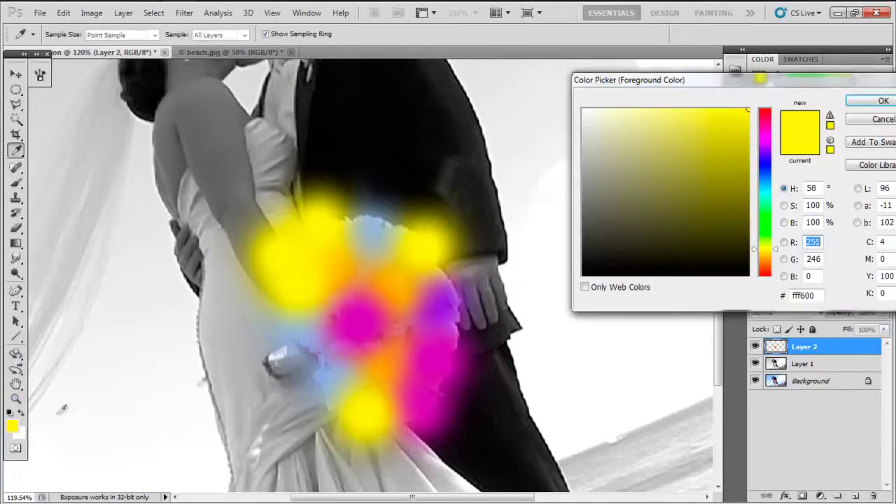
{"action": "left_click", "coordinate": [769, 166]}
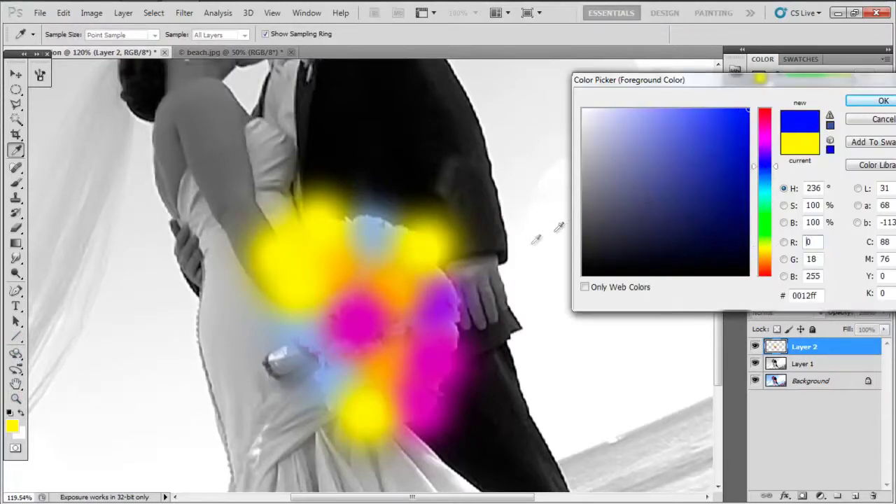
{"action": "left_click", "coordinate": [880, 102]}
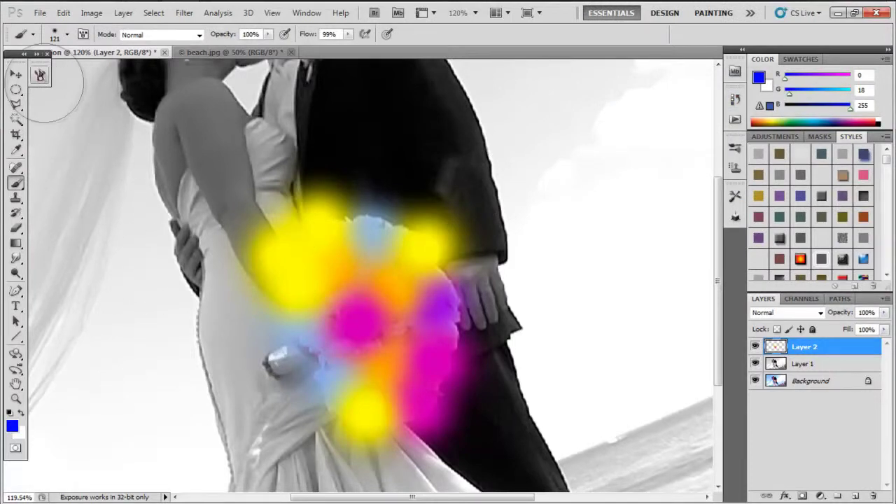
{"action": "key", "text": "bracketleft"}
{"action": "key", "text": "bracketleft"}
{"action": "key", "text": "bracketleft"}
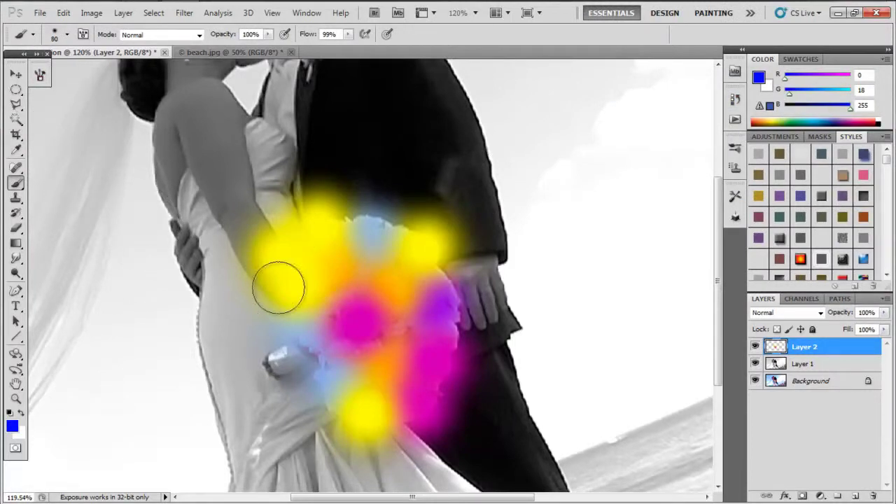
{"action": "key", "text": "bracketleft"}
{"action": "key", "text": "bracketleft"}
{"action": "left_click", "coordinate": [362, 255]}
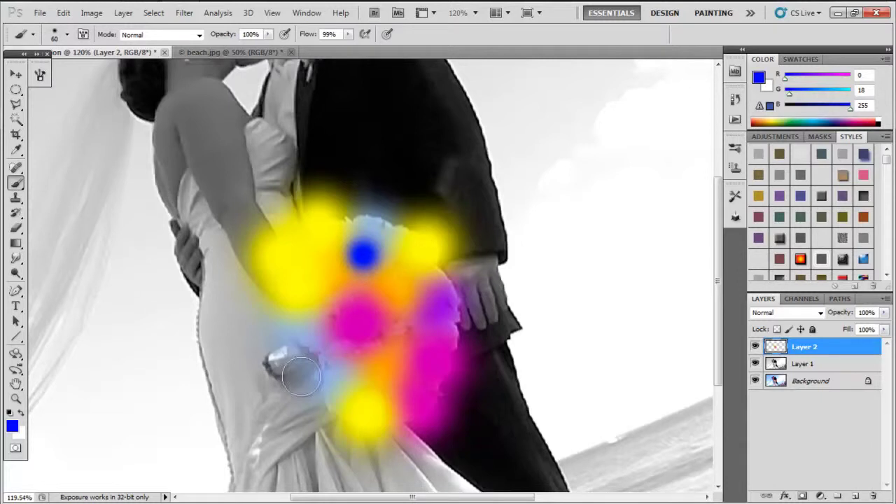
{"action": "left_click", "coordinate": [320, 327]}
{"action": "left_click", "coordinate": [351, 371]}
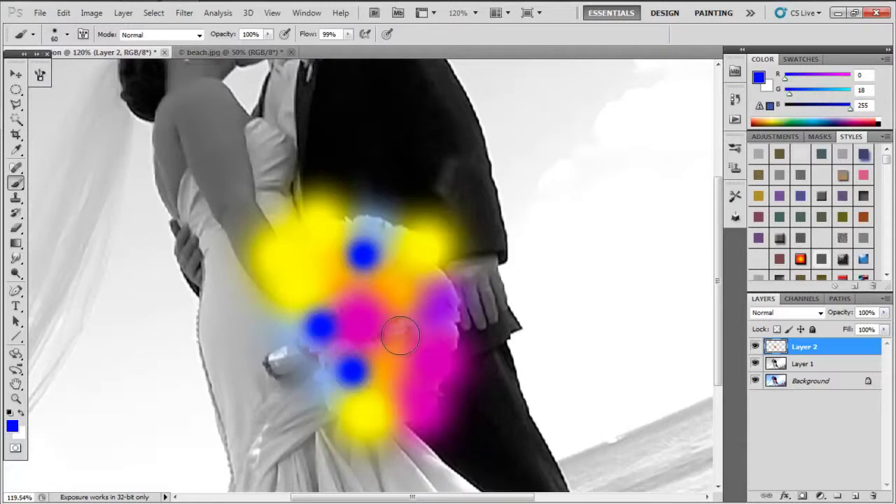
Step: Paint teal spots (RGB 1, 198, 196) on Layer 2 beside each of the three blue spots
{"action": "left_click", "coordinate": [14, 427]}
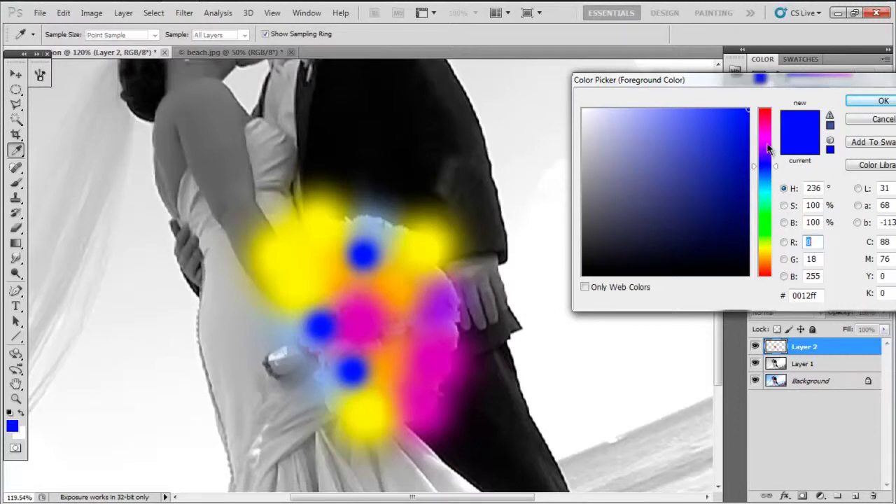
{"action": "left_click", "coordinate": [768, 191]}
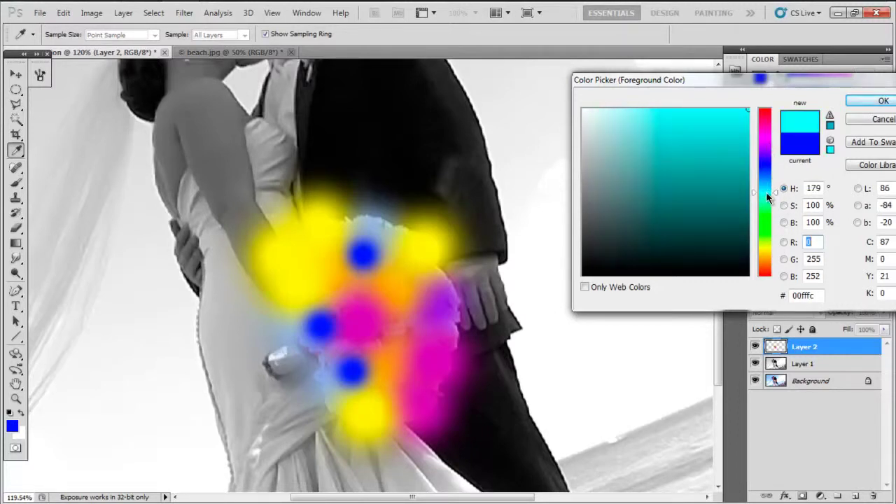
{"action": "left_click", "coordinate": [747, 145]}
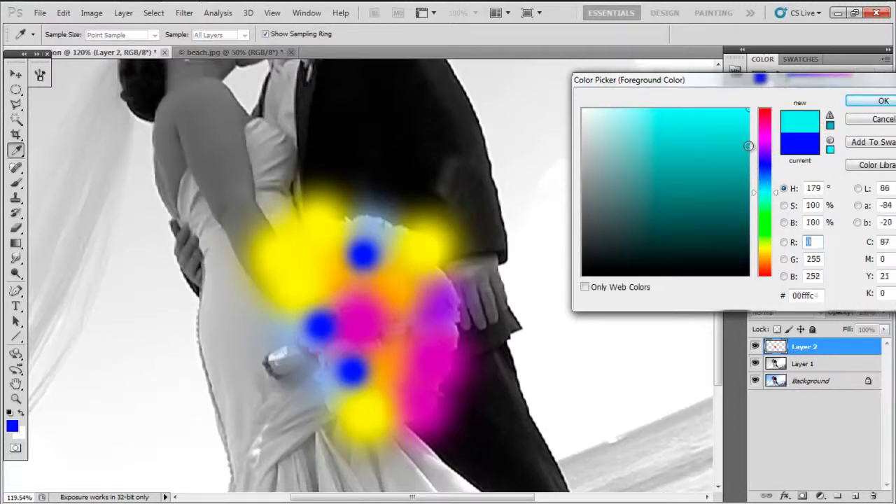
{"action": "left_click", "coordinate": [879, 101]}
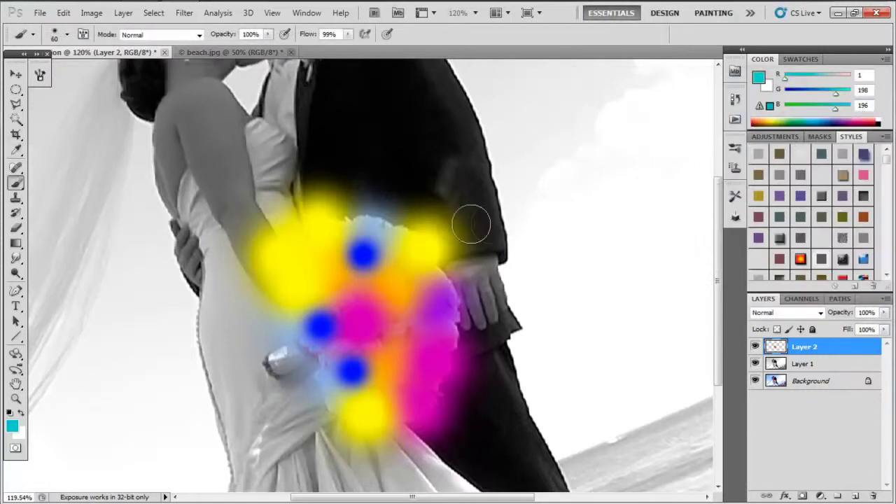
{"action": "left_click", "coordinate": [379, 236]}
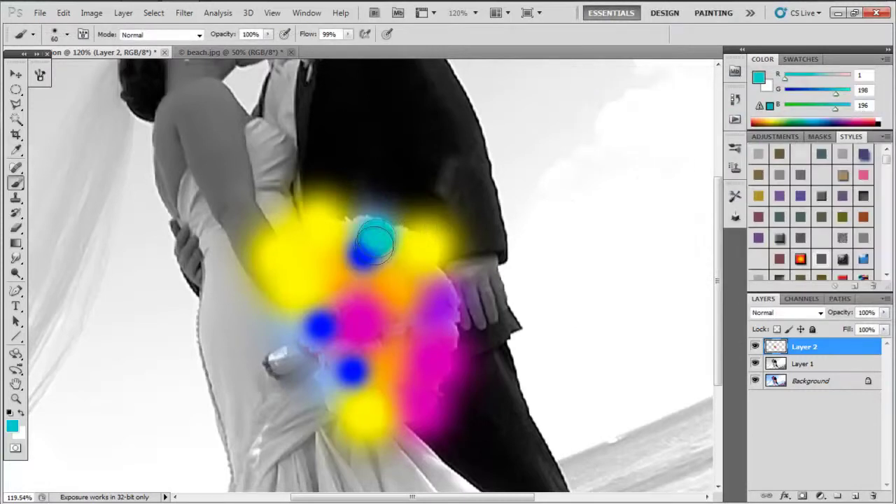
{"action": "left_click", "coordinate": [310, 335]}
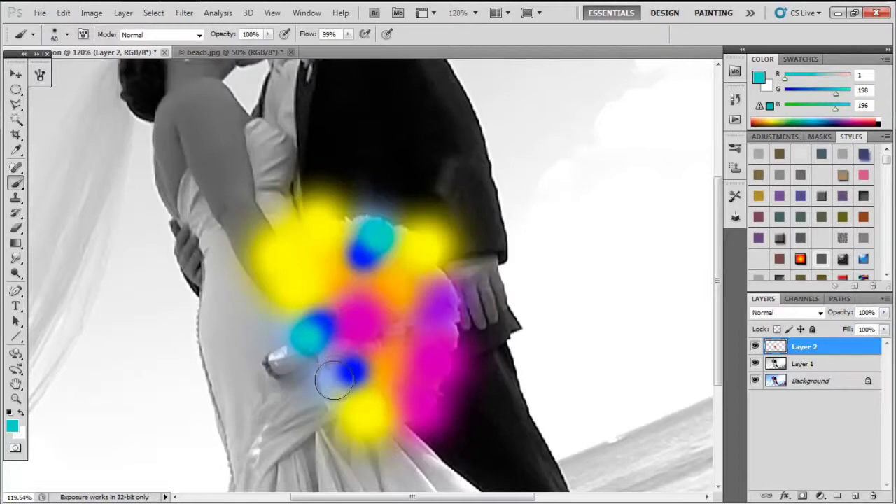
{"action": "left_click", "coordinate": [338, 378]}
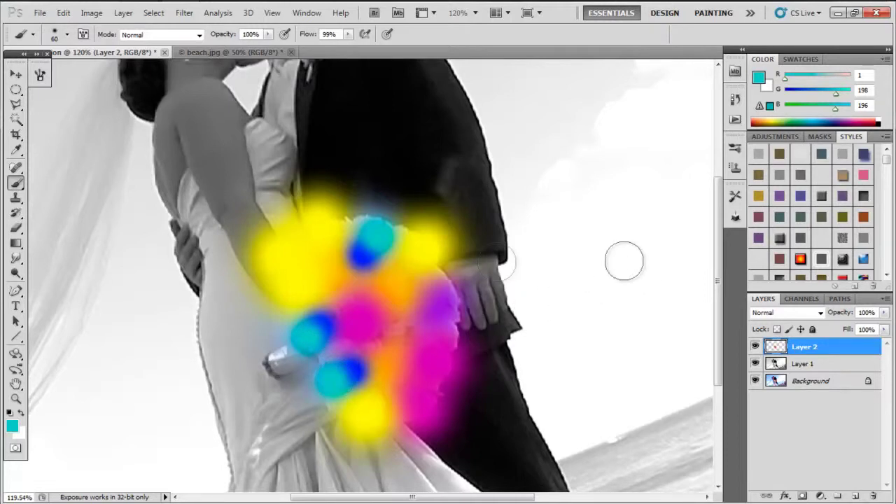
Step: Paint golden yellow (RGB 255, 210, 1) over the orange areas in the bouquet's upper-left, upper-right and lower-middle parts
{"action": "left_click", "coordinate": [13, 426]}
{"action": "left_click", "coordinate": [764, 254]}
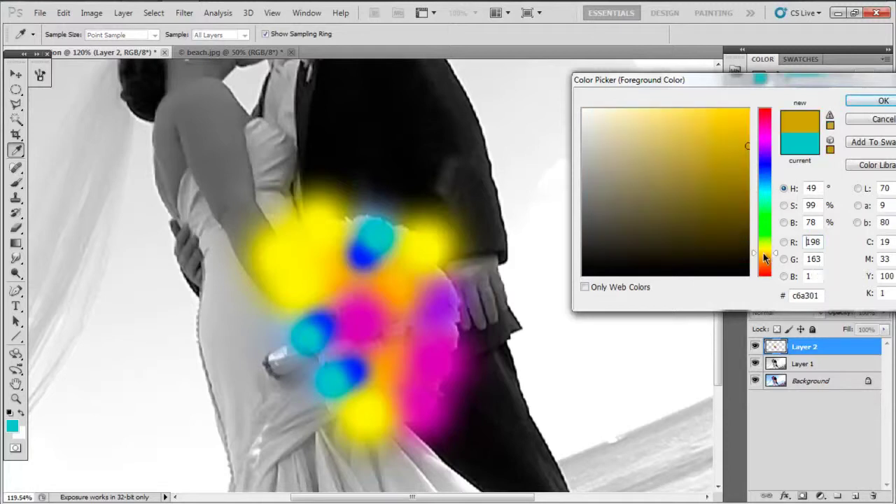
{"action": "left_click", "coordinate": [748, 110]}
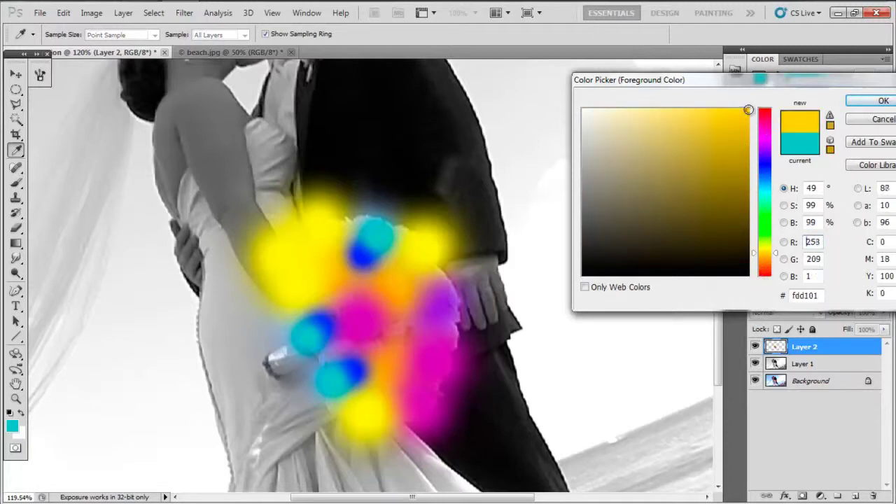
{"action": "left_click", "coordinate": [881, 101]}
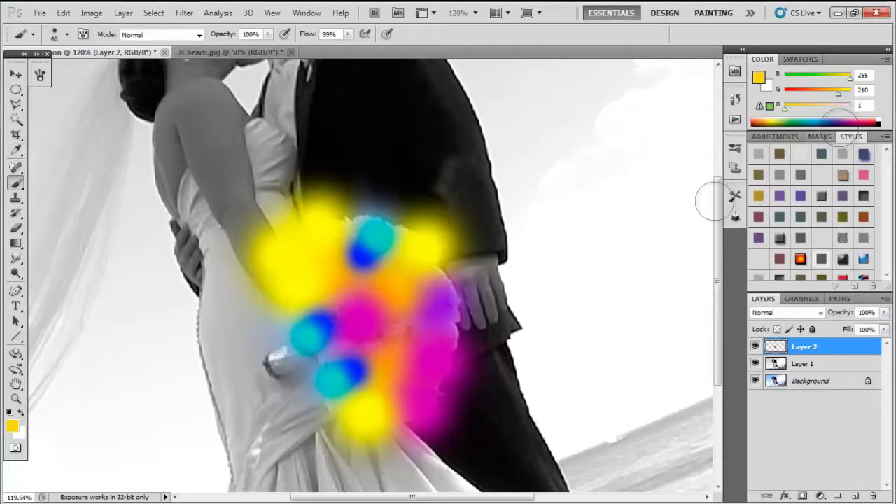
{"action": "left_click_drag", "start_coordinate": [384, 375], "coordinate": [386, 366]}
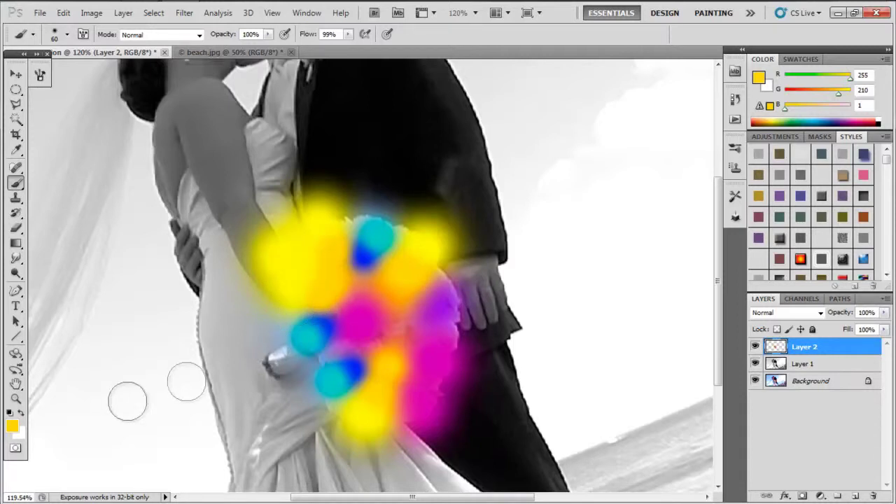
Step: Set the foreground colour to purple 9c01ff and paint spots around the magenta bloom in the bouquet's centre
{"action": "left_click", "coordinate": [11, 426]}
{"action": "left_click_drag", "start_coordinate": [765, 149], "coordinate": [764, 147]}
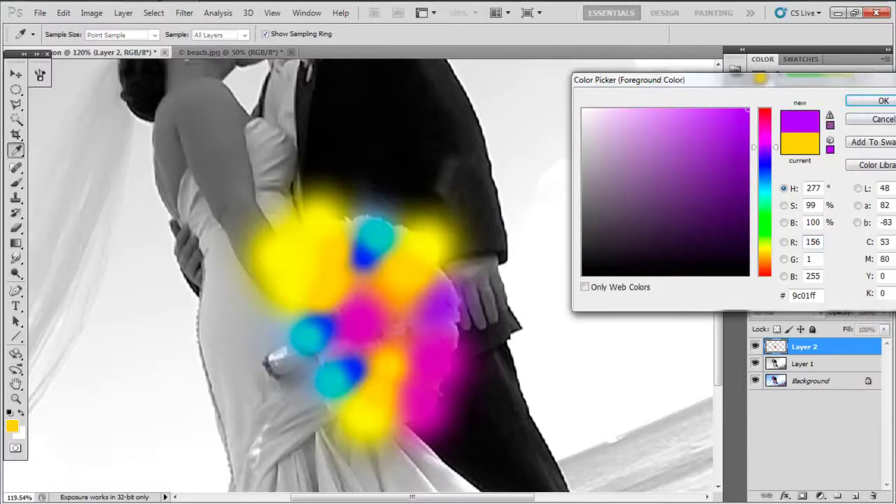
{"action": "left_click", "coordinate": [883, 100]}
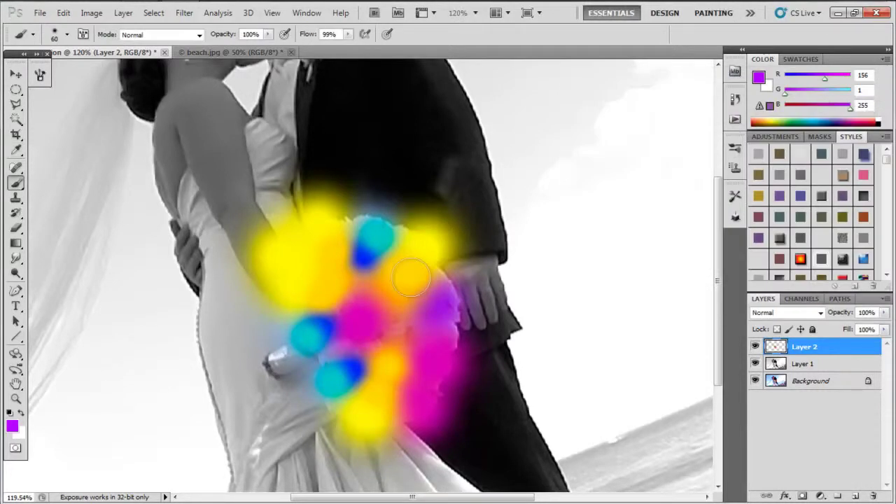
{"action": "left_click", "coordinate": [364, 298]}
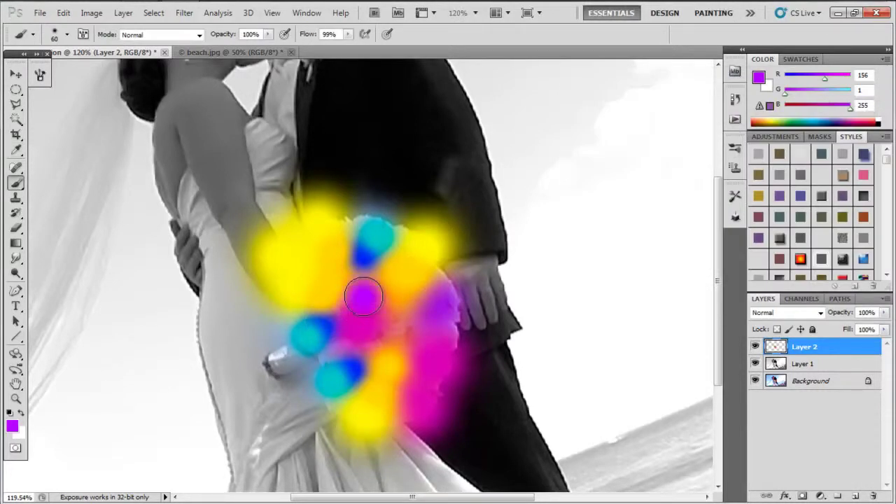
{"action": "left_click", "coordinate": [402, 334]}
{"action": "left_click", "coordinate": [351, 350]}
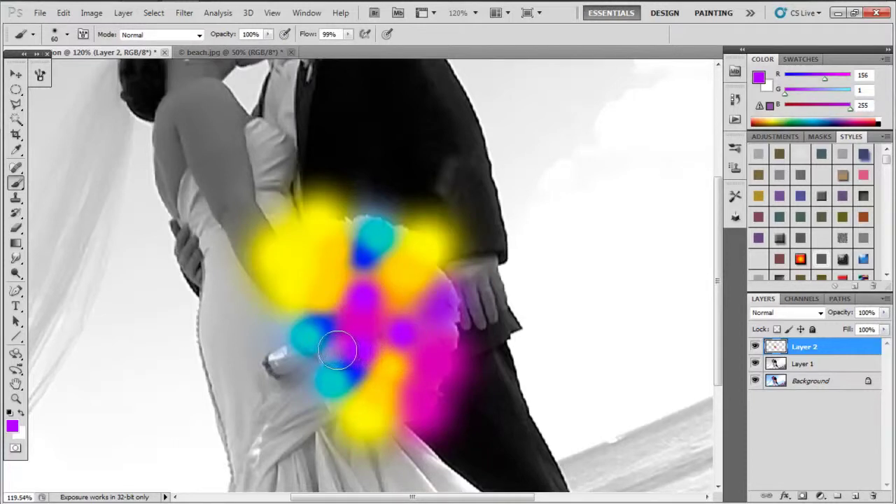
{"action": "left_click", "coordinate": [339, 350]}
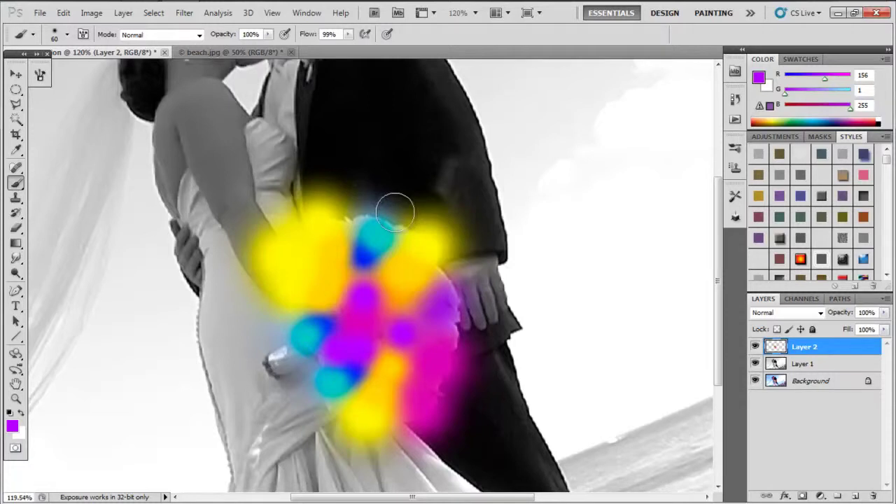
Step: Paint more purple spots along the bouquet's top edge and down its right edge on Layer 2
{"action": "left_click", "coordinate": [354, 222]}
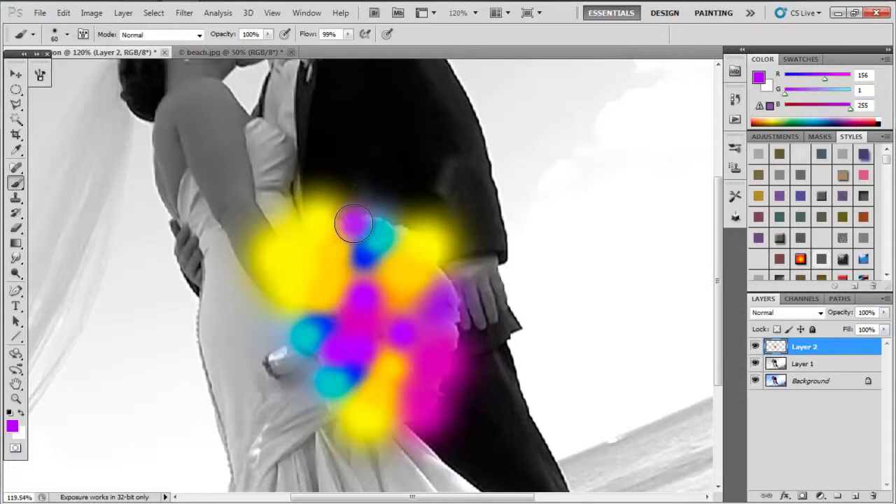
{"action": "left_click", "coordinate": [399, 225]}
{"action": "left_click", "coordinate": [449, 275]}
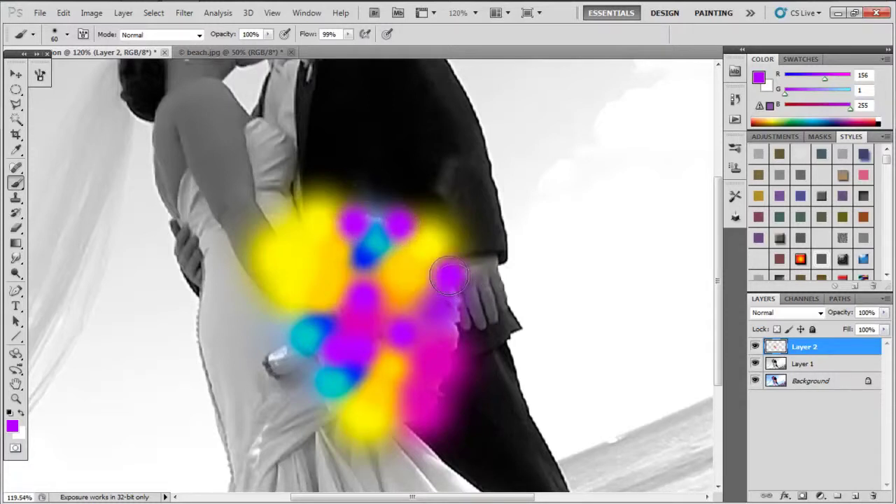
{"action": "left_click_drag", "start_coordinate": [455, 305], "coordinate": [456, 340]}
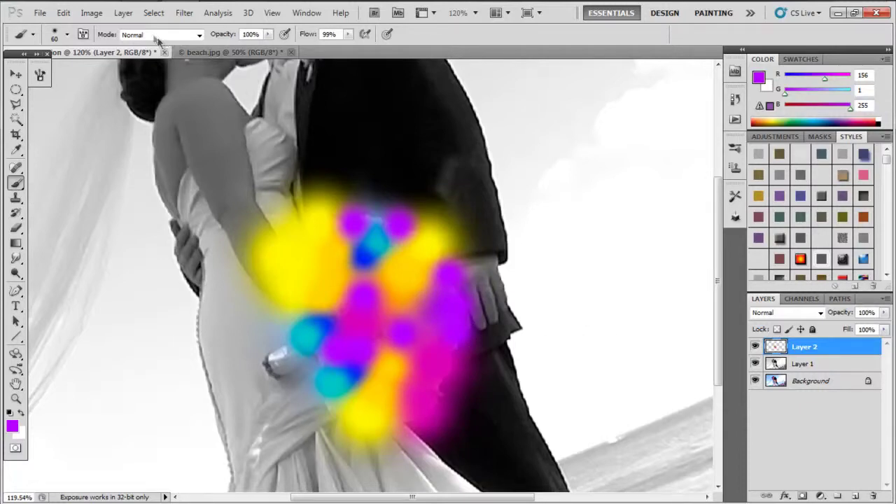
Step: Apply a Gaussian Blur with a radius of 16.7 pixels to the painted colour spots on Layer 2
{"action": "left_click", "coordinate": [154, 14]}
{"action": "mouse_move", "coordinate": [184, 12]}
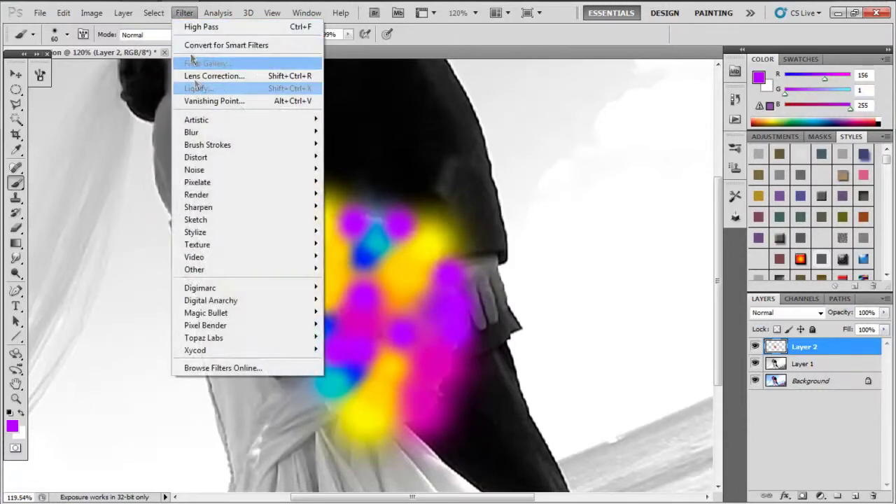
{"action": "mouse_move", "coordinate": [217, 134]}
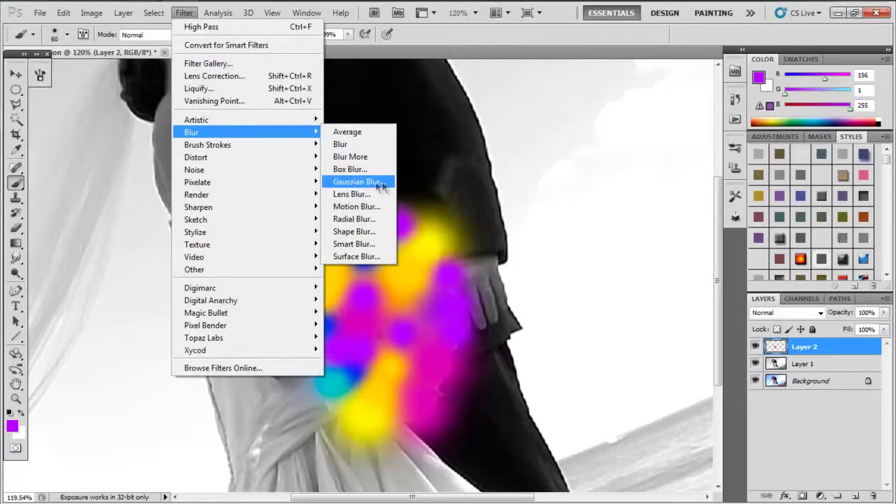
{"action": "left_click", "coordinate": [355, 183]}
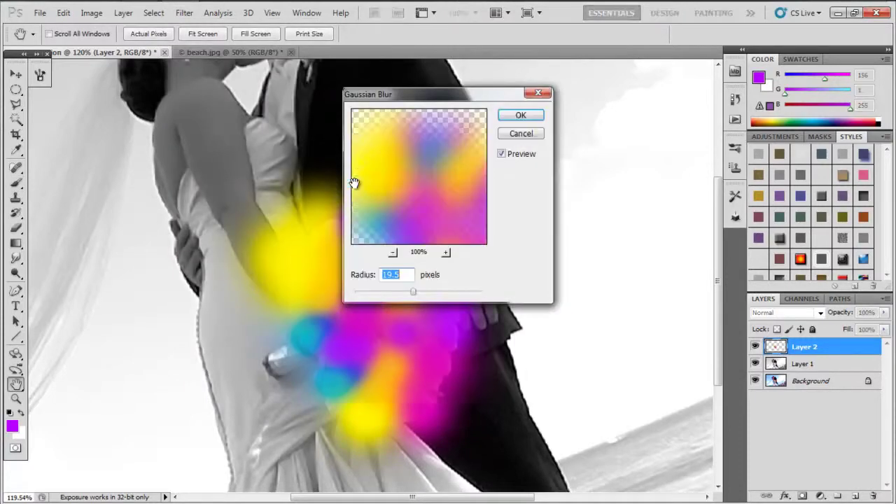
{"action": "left_click_drag", "start_coordinate": [445, 100], "coordinate": [638, 82]}
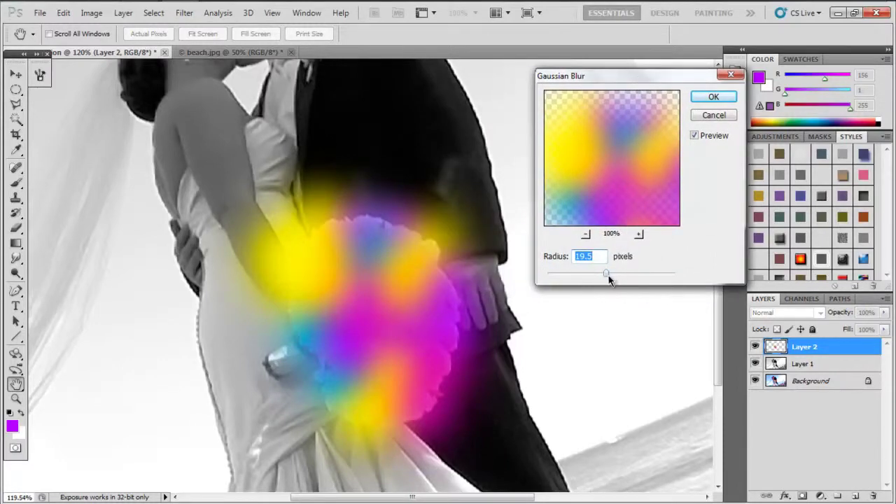
{"action": "left_click_drag", "start_coordinate": [603, 279], "coordinate": [607, 278]}
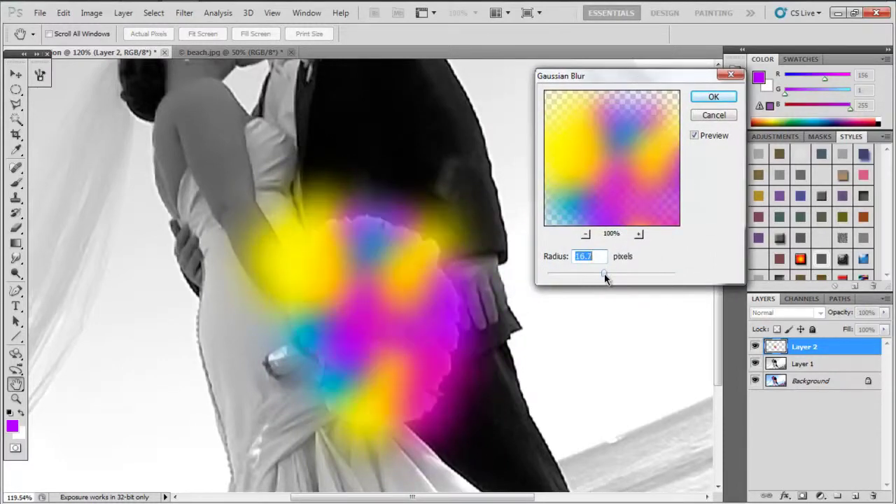
{"action": "left_click", "coordinate": [720, 98]}
{"action": "key", "text": "b"}
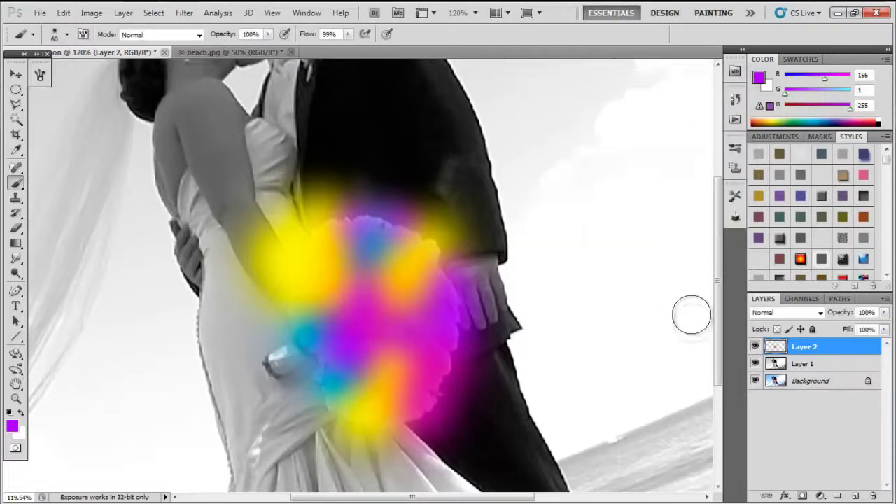
Step: Place Layer 2 beneath Layer 1 and set its blend mode to Soft Light in the blending options
{"action": "left_click_drag", "start_coordinate": [830, 351], "coordinate": [819, 370]}
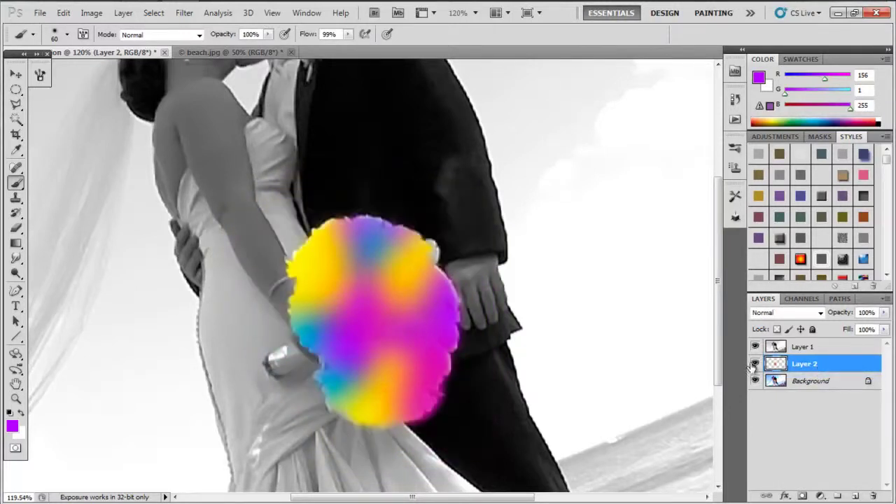
{"action": "double_click", "coordinate": [838, 365]}
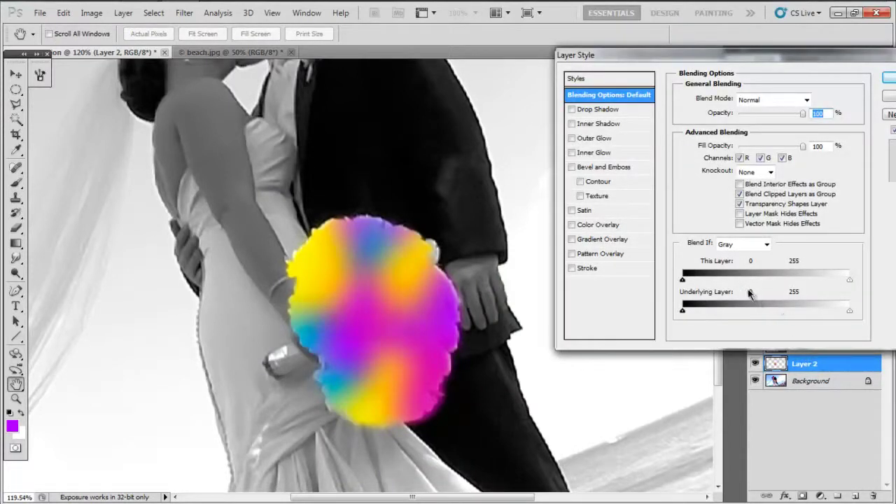
{"action": "left_click", "coordinate": [799, 101]}
{"action": "left_click", "coordinate": [796, 104]}
{"action": "key", "text": "Down"}
{"action": "key", "text": "Down"}
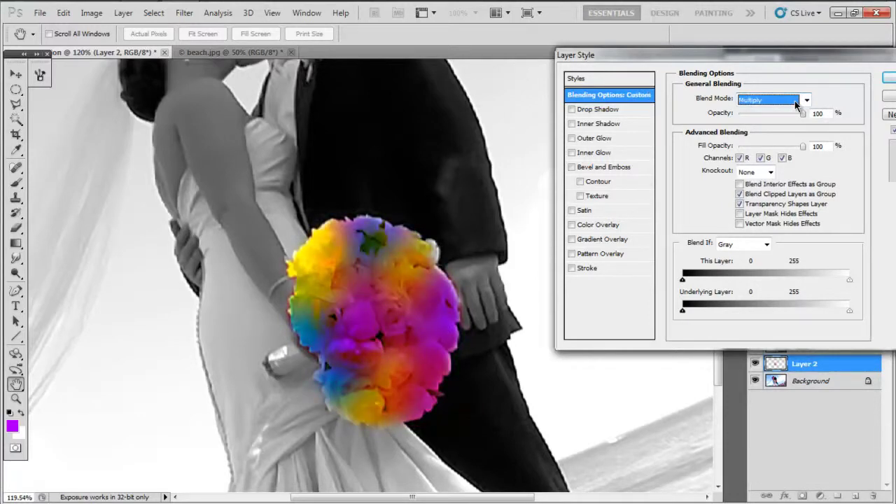
{"action": "key", "text": "Down"}
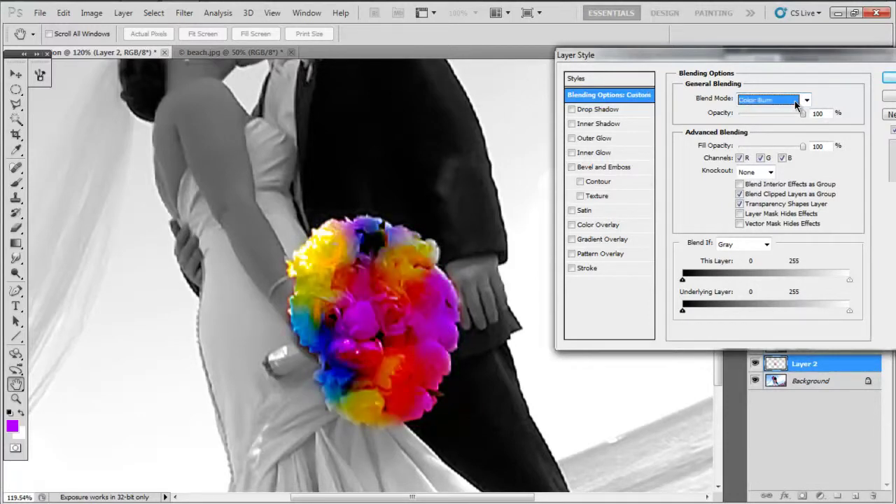
{"action": "key", "text": "Down"}
{"action": "key", "text": "Down"}
{"action": "key", "text": "Down"}
{"action": "key", "text": "Down"}
{"action": "key", "text": "Down"}
{"action": "key", "text": "Down"}
{"action": "key", "text": "Down"}
{"action": "key", "text": "Down"}
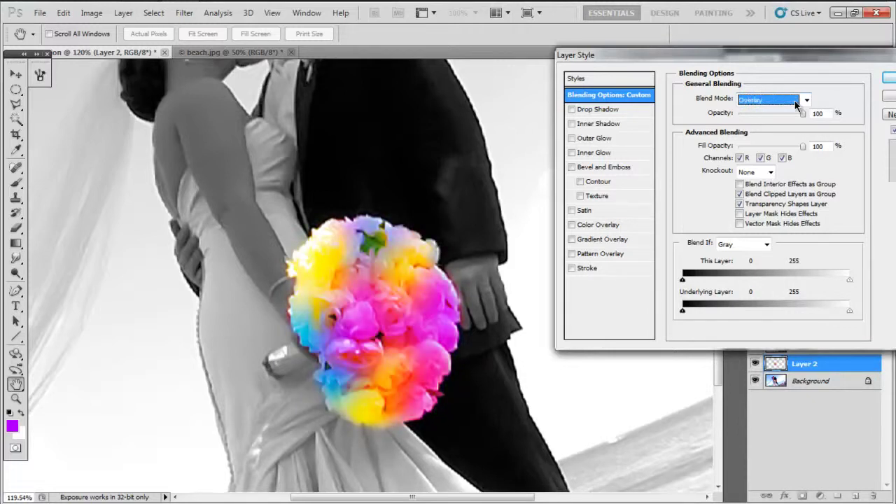
{"action": "key", "text": "Down"}
{"action": "key", "text": "Down"}
{"action": "key", "text": "Up"}
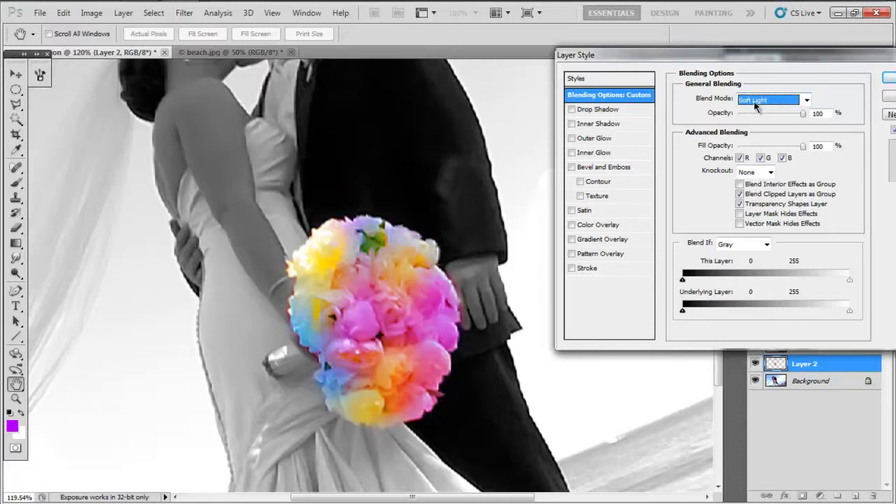
Step: Try the blend modes from Hard Light to Exclusion on Layer 2, and return to Soft Light
{"action": "key", "text": "Down"}
{"action": "key", "text": "Down"}
{"action": "key", "text": "Down"}
{"action": "key", "text": "Down"}
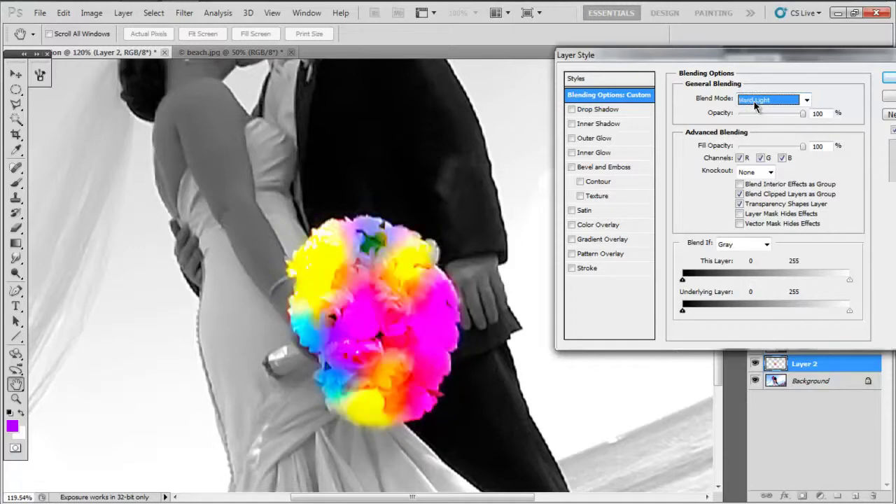
{"action": "key", "text": "Down"}
{"action": "key", "text": "Down"}
{"action": "key", "text": "Down"}
{"action": "key", "text": "Down"}
{"action": "key", "text": "Down"}
{"action": "key", "text": "Down"}
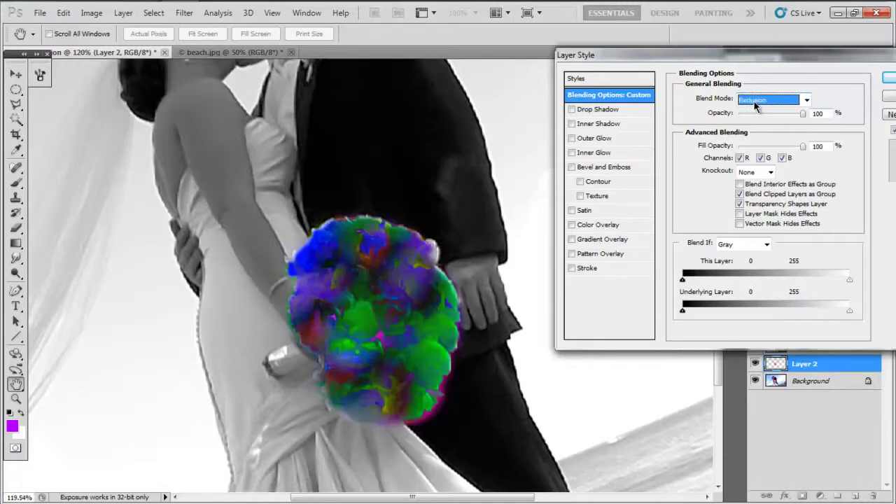
{"action": "key", "text": "Up"}
{"action": "key", "text": "Up"}
{"action": "key", "text": "Up"}
{"action": "key", "text": "Up"}
{"action": "key", "text": "Up"}
{"action": "key", "text": "Up"}
{"action": "key", "text": "Up"}
{"action": "key", "text": "Up"}
{"action": "key", "text": "Up"}
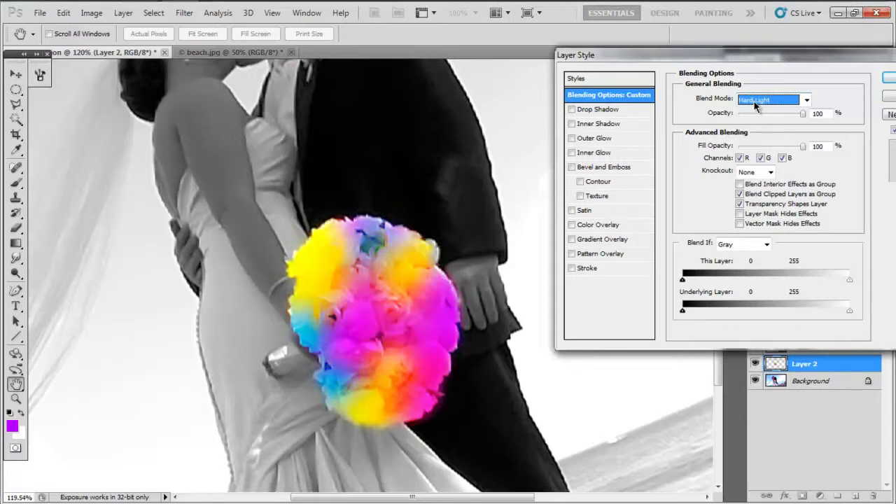
{"action": "key", "text": "Up"}
Step: Set Layer 2's Blend If black point for the underlying layer to 158, split it to 76 / 158, and apply the layer style
{"action": "left_click_drag", "start_coordinate": [683, 315], "coordinate": [786, 315]}
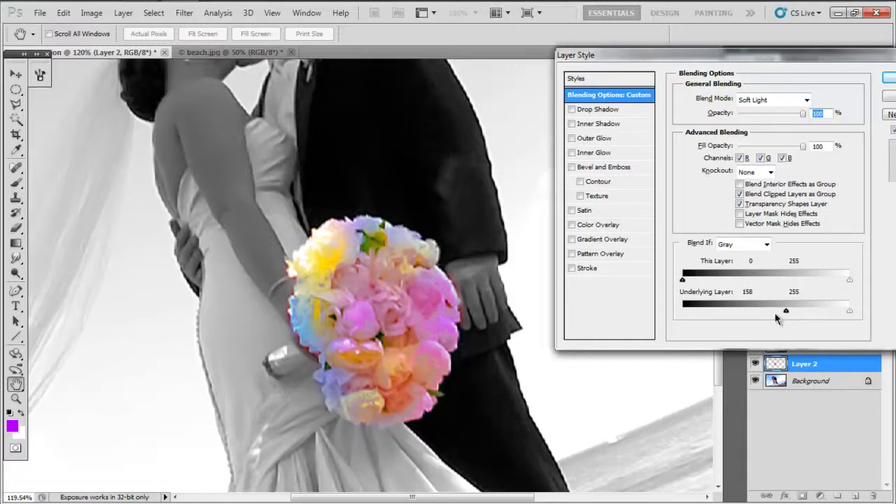
{"action": "left_click_drag", "start_coordinate": [782, 316], "coordinate": [731, 316]}
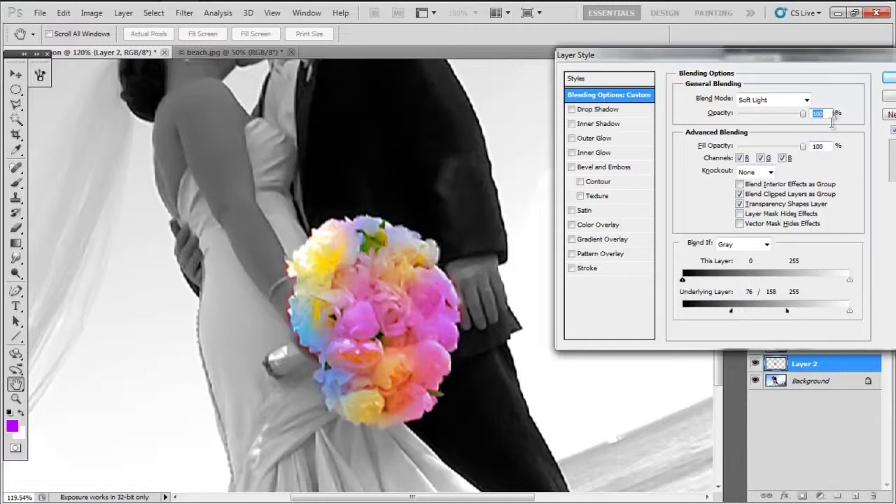
{"action": "left_click", "coordinate": [889, 79]}
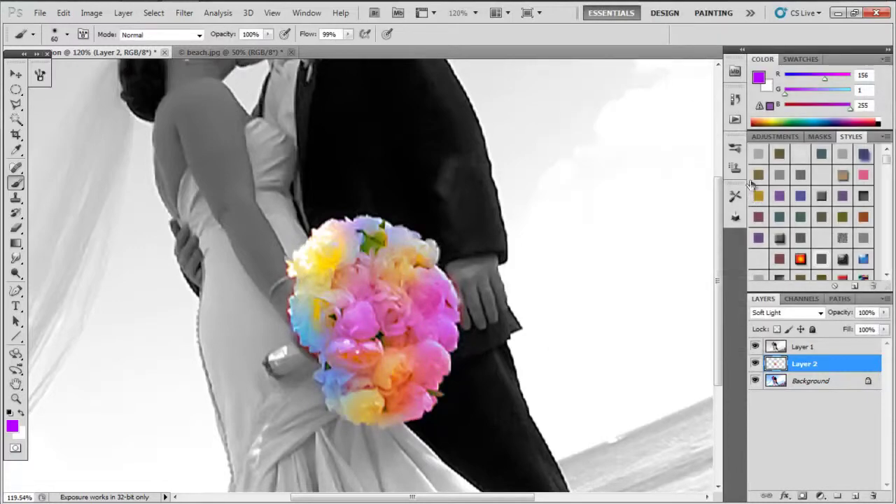
Step: Compare the bouquet with and without Layer 2's colours, and merge all visible layers into the Background
{"action": "left_click", "coordinate": [755, 364]}
{"action": "left_click", "coordinate": [756, 365]}
{"action": "key", "text": "ctrl+shift+e"}
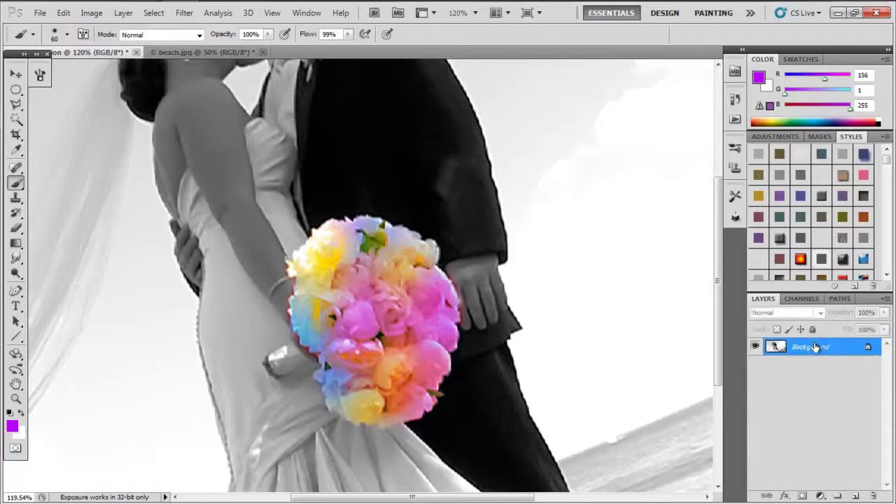
Step: Load the saved selection of the bridal couple and copy the selected area to a new layer
{"action": "left_click", "coordinate": [15, 398]}
{"action": "left_click_drag", "start_coordinate": [162, 390], "coordinate": [224, 386]}
{"action": "left_click", "coordinate": [153, 13]}
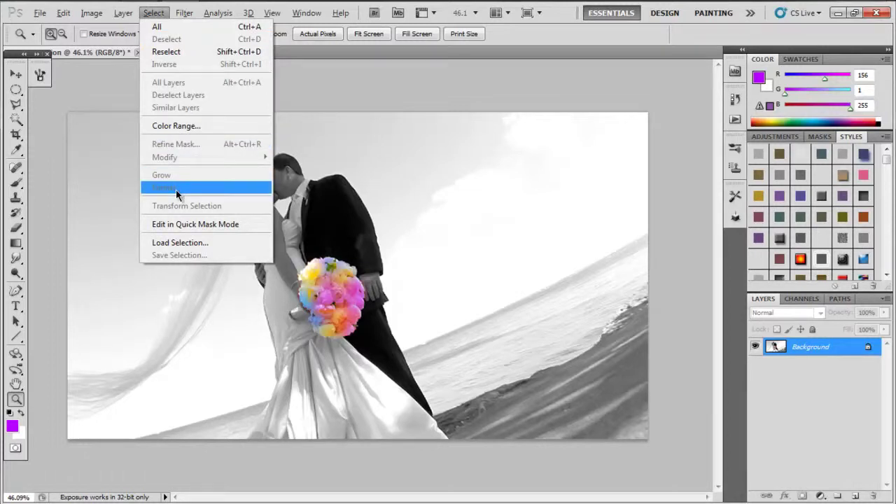
{"action": "left_click", "coordinate": [192, 244]}
{"action": "left_click", "coordinate": [508, 166]}
{"action": "left_click", "coordinate": [467, 192]}
{"action": "left_click", "coordinate": [553, 136]}
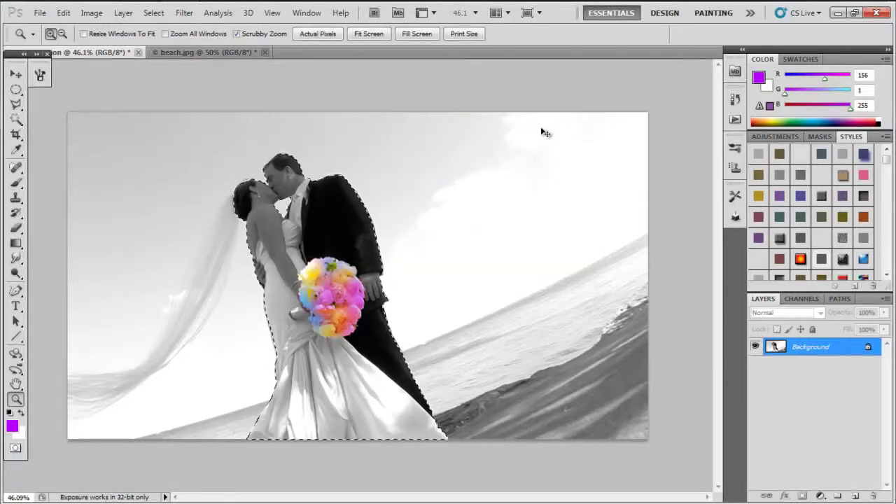
{"action": "key", "text": "ctrl+j"}
Step: Delete the Background layer beneath the cut-out couple
{"action": "left_click", "coordinate": [848, 366]}
{"action": "left_click", "coordinate": [856, 496]}
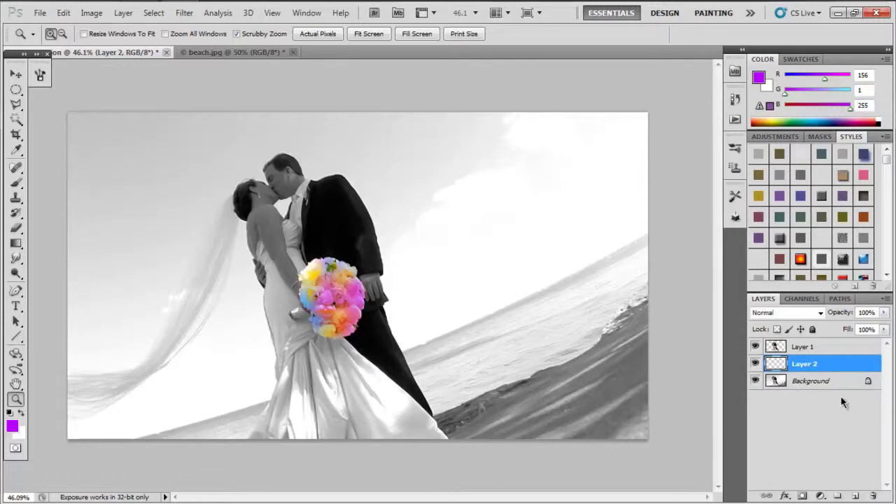
{"action": "key", "text": "Delete"}
{"action": "left_click", "coordinate": [873, 496]}
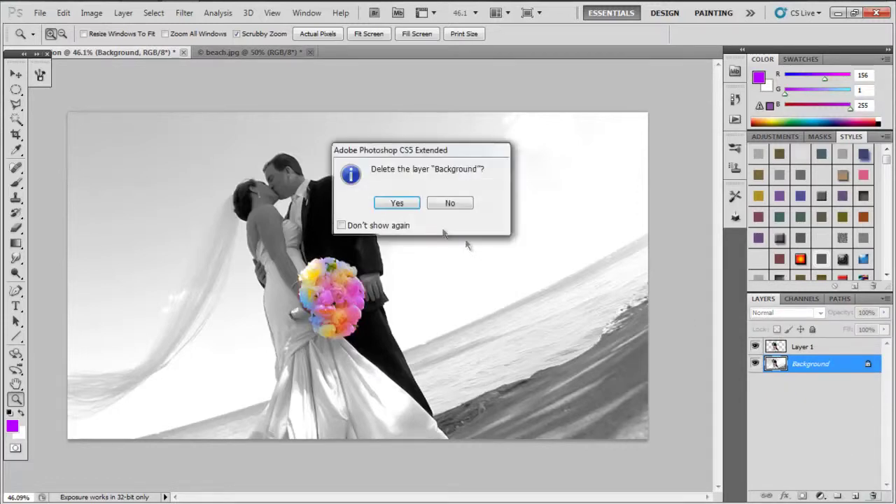
{"action": "left_click", "coordinate": [394, 203]}
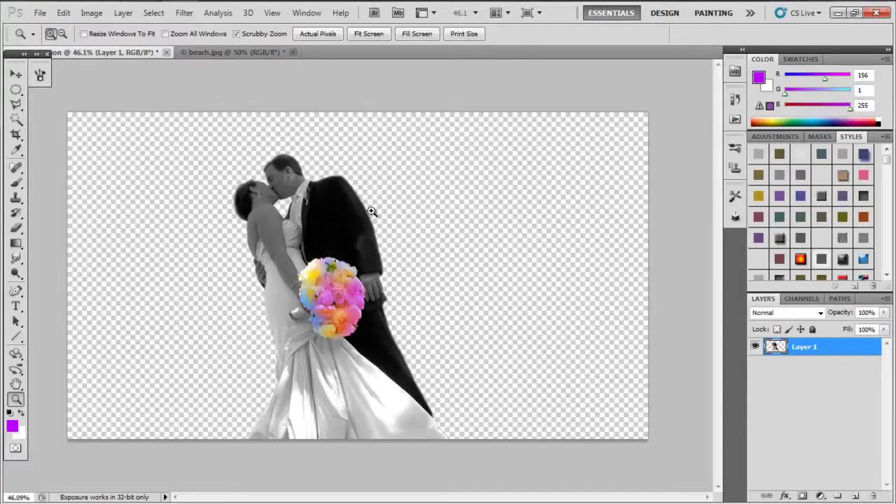
Step: In beach.jpg, select the sea and sand below the horizon with the Rectangular Marquee and copy them
{"action": "left_click", "coordinate": [248, 54]}
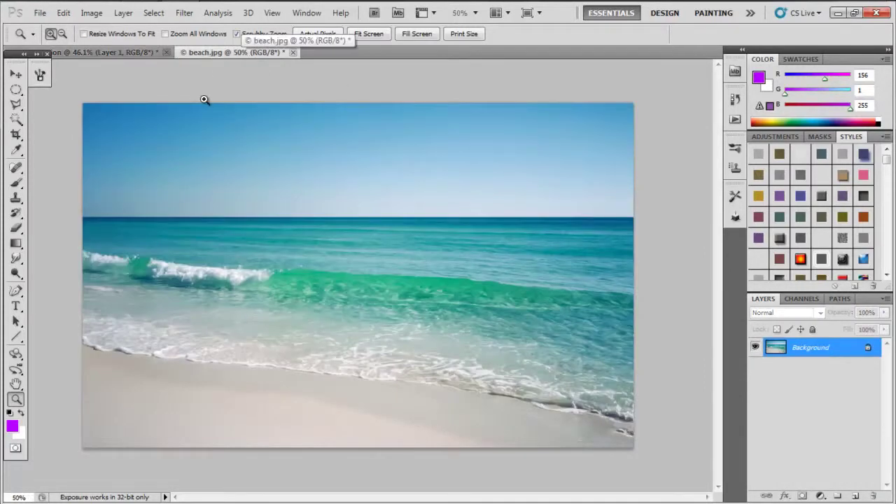
{"action": "left_click_drag", "start_coordinate": [12, 95], "coordinate": [43, 91]}
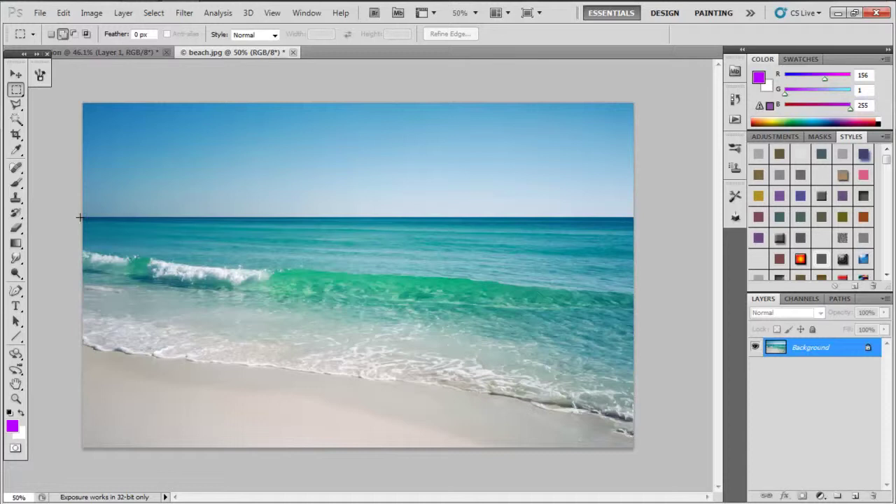
{"action": "left_click_drag", "start_coordinate": [80, 218], "coordinate": [720, 476]}
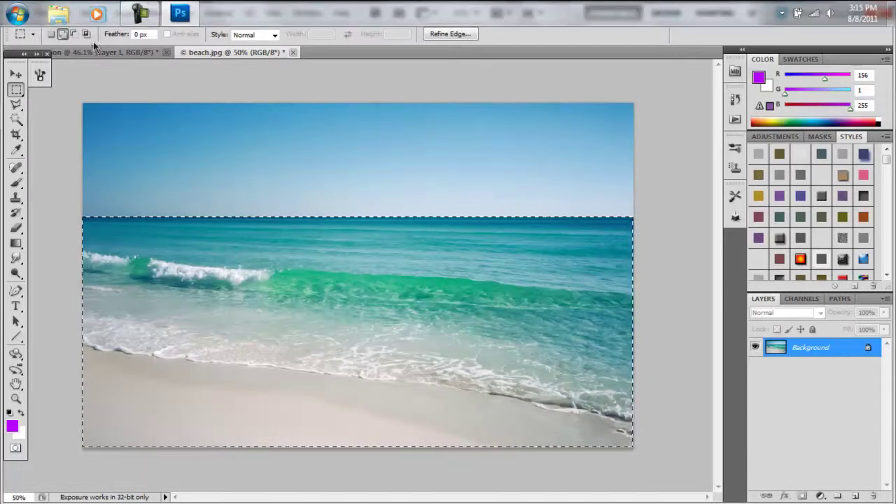
{"action": "left_click", "coordinate": [62, 14]}
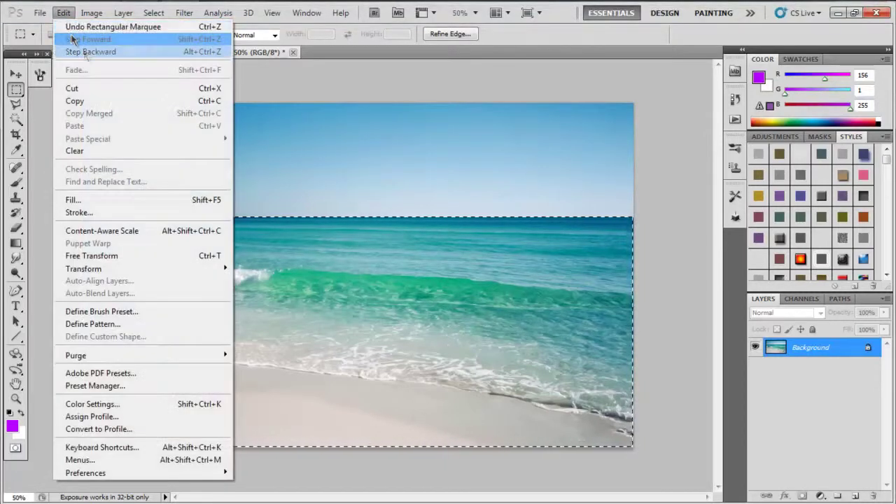
{"action": "left_click", "coordinate": [110, 98]}
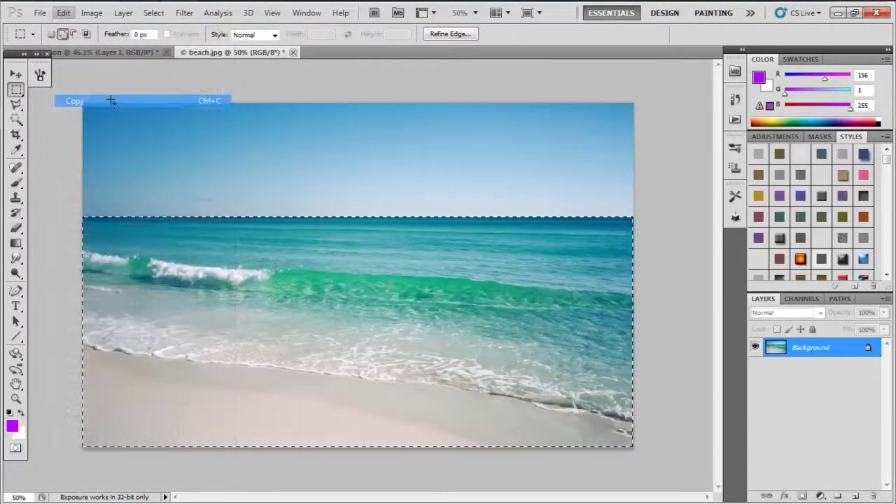
Step: Close beach.jpg without saving and paste the copied beach into the wedding document as a new layer
{"action": "left_click", "coordinate": [293, 52]}
{"action": "left_click", "coordinate": [452, 203]}
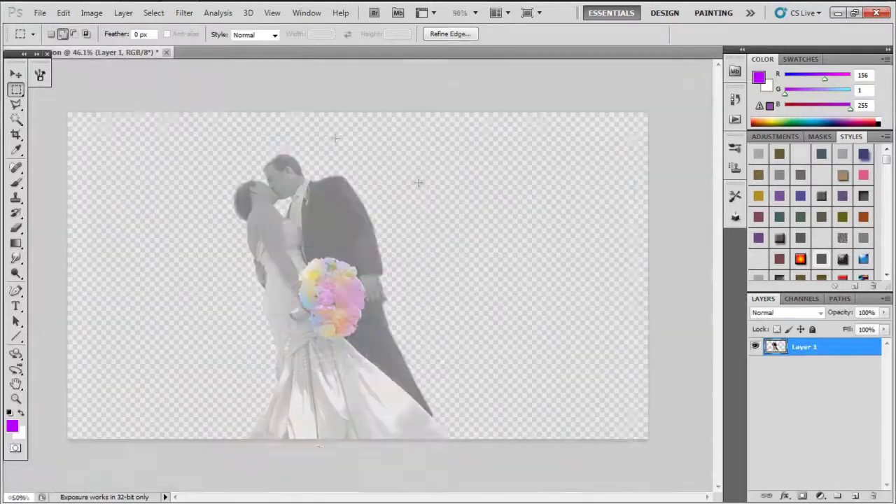
{"action": "left_click", "coordinate": [63, 13]}
{"action": "left_click", "coordinate": [96, 126]}
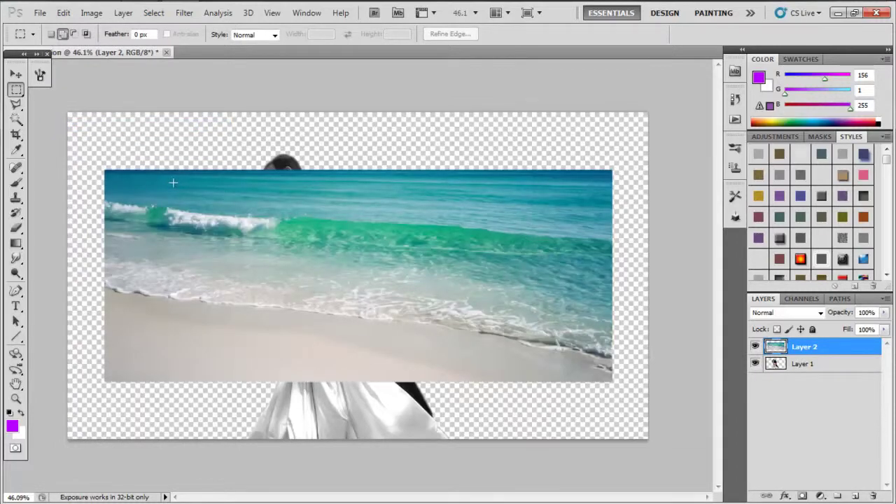
Step: Fit the beach across the lower part of the canvas at 116.53% width and place its layer beneath the couple's layer
{"action": "key", "text": "ctrl+t"}
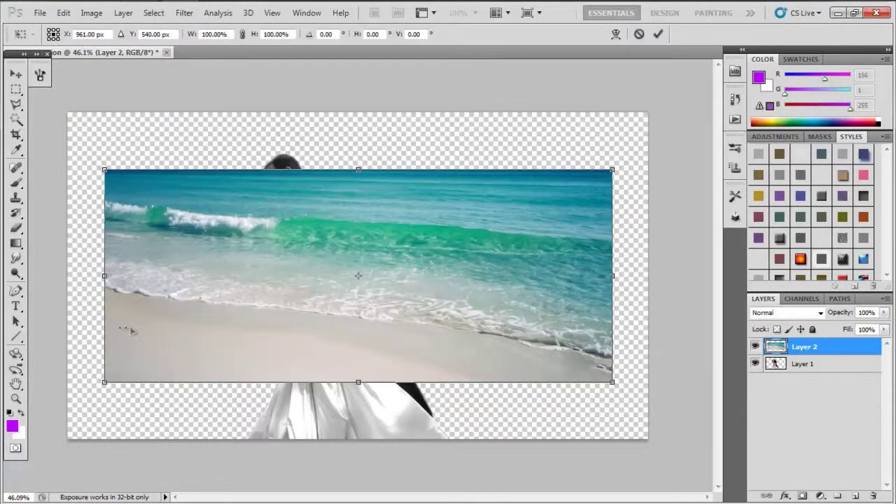
{"action": "left_click_drag", "start_coordinate": [313, 288], "coordinate": [279, 368]}
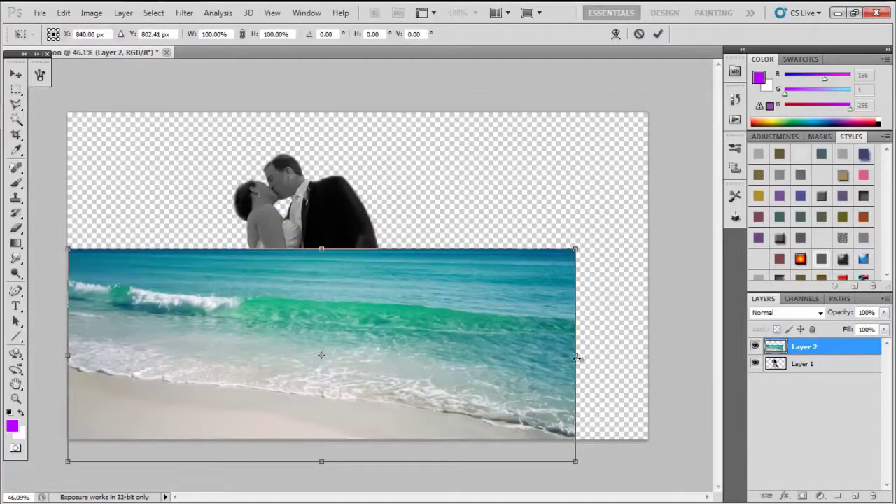
{"action": "left_click_drag", "start_coordinate": [576, 357], "coordinate": [659, 355]}
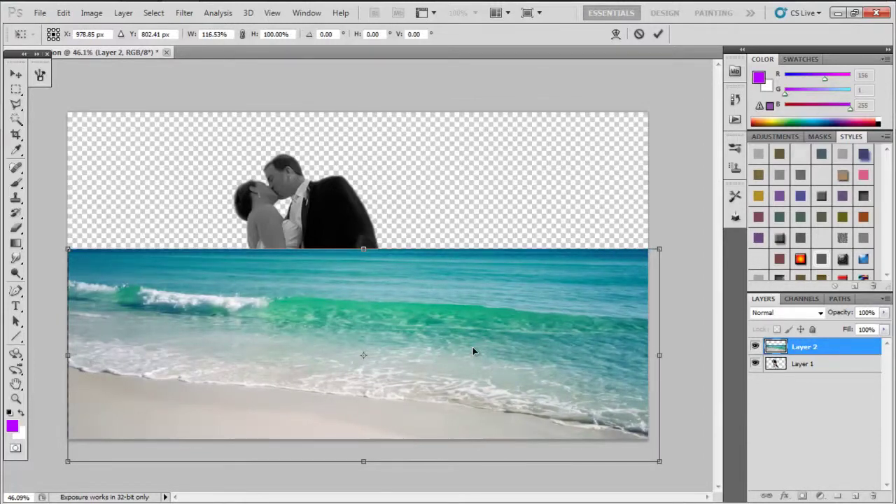
{"action": "key", "text": "Return"}
{"action": "left_click_drag", "start_coordinate": [823, 350], "coordinate": [823, 378]}
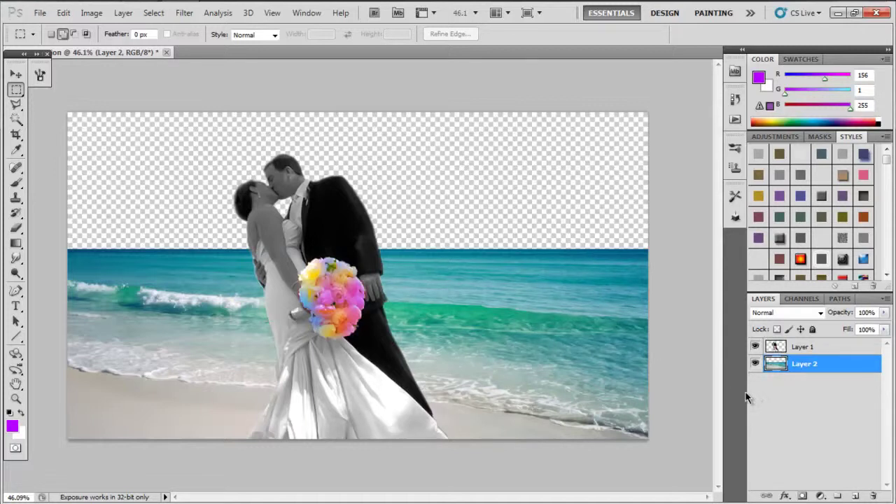
Step: Free-transform the couple's layer, rotating it about 29.4° to stand upright at about 95% width and 104% height, and lower it onto the beach
{"action": "left_click", "coordinate": [826, 349]}
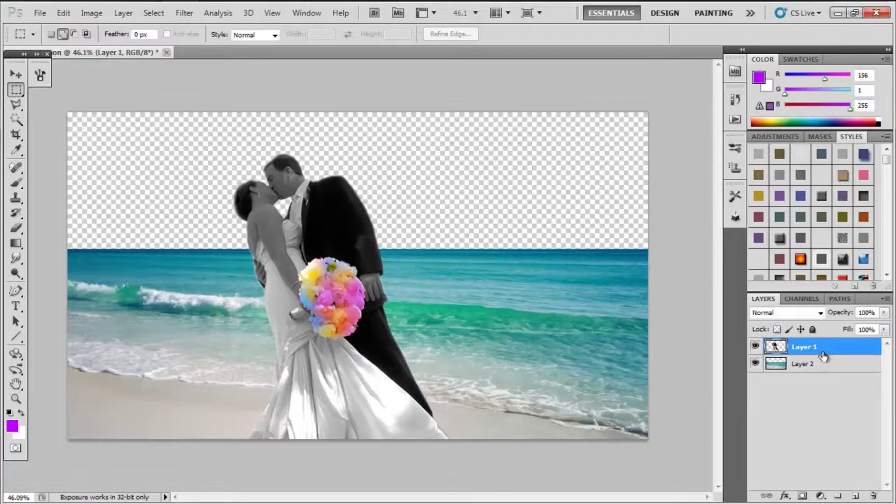
{"action": "key", "text": "ctrl+t"}
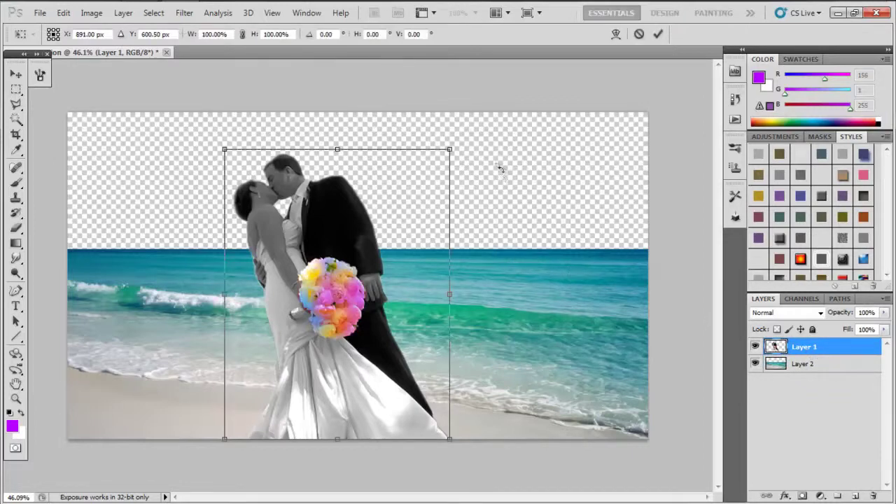
{"action": "left_click_drag", "start_coordinate": [455, 138], "coordinate": [501, 185]}
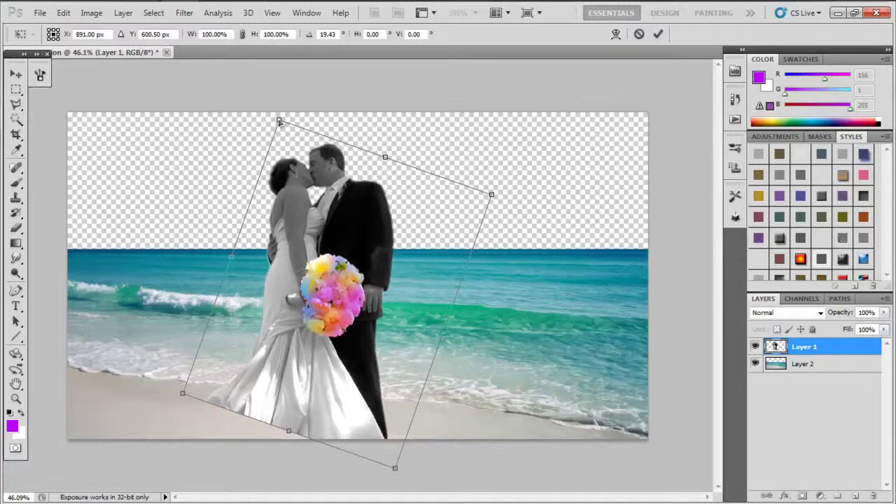
{"action": "left_click_drag", "start_coordinate": [280, 121], "coordinate": [274, 70]}
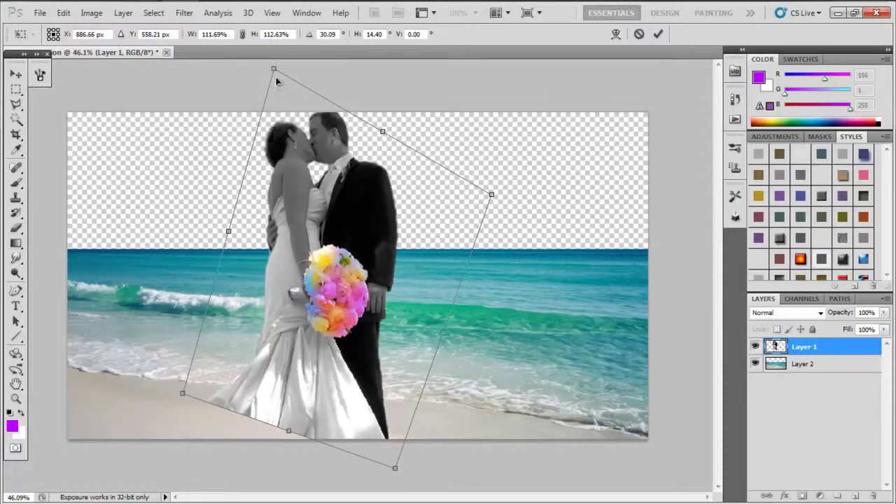
{"action": "left_click_drag", "start_coordinate": [274, 70], "coordinate": [279, 97]}
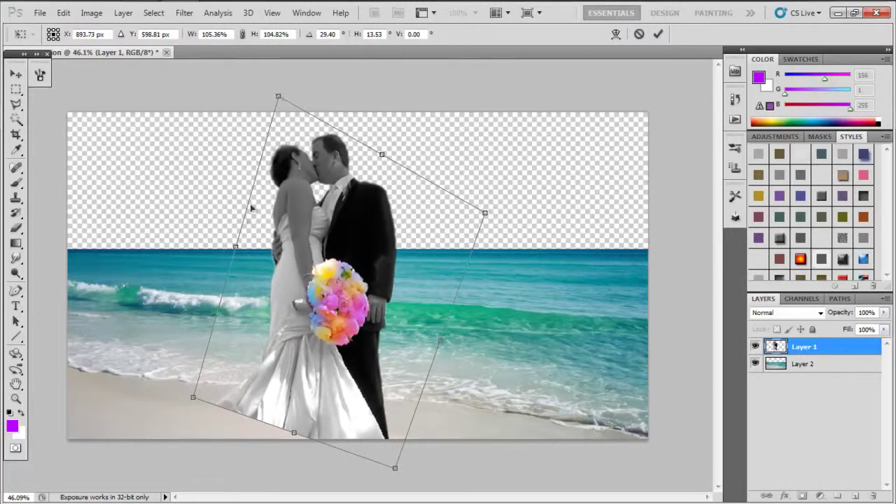
{"action": "left_click_drag", "start_coordinate": [235, 245], "coordinate": [263, 255]}
{"action": "left_click_drag", "start_coordinate": [365, 245], "coordinate": [355, 276]}
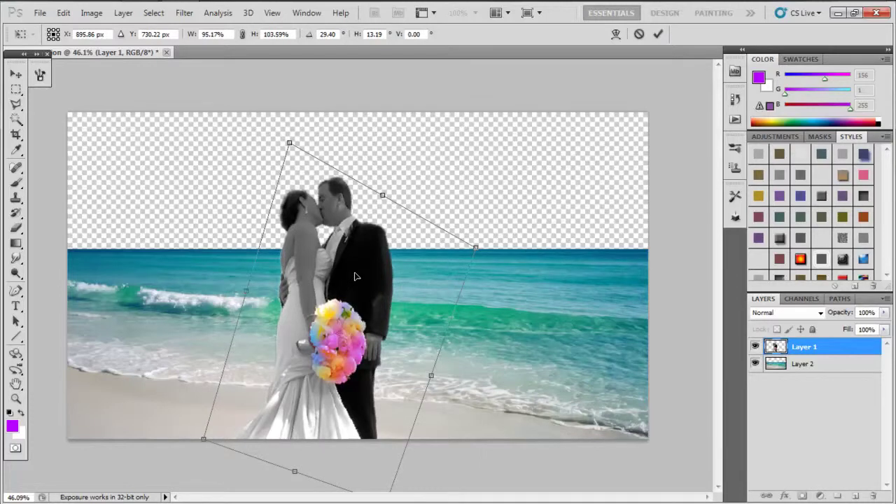
{"action": "key", "text": "Return"}
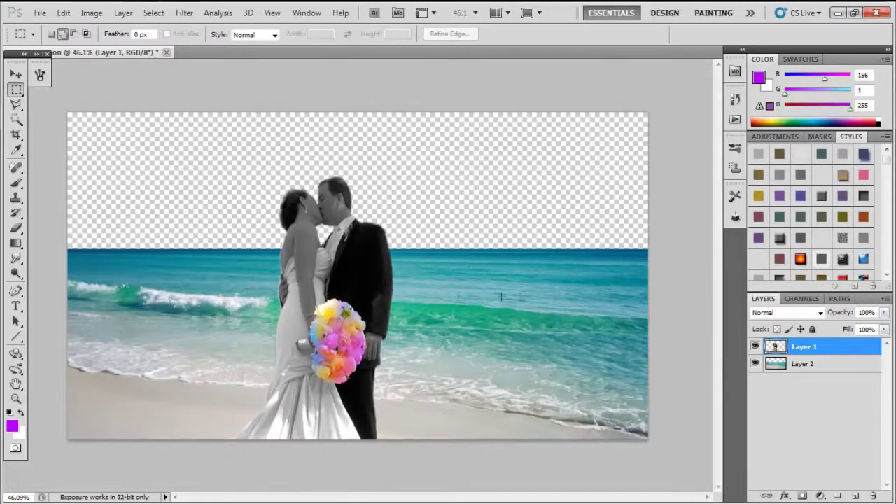
Step: Place the Sky___by_Nazagal image from the "land and sky or water" folder into the wedding document
{"action": "left_click", "coordinate": [40, 13]}
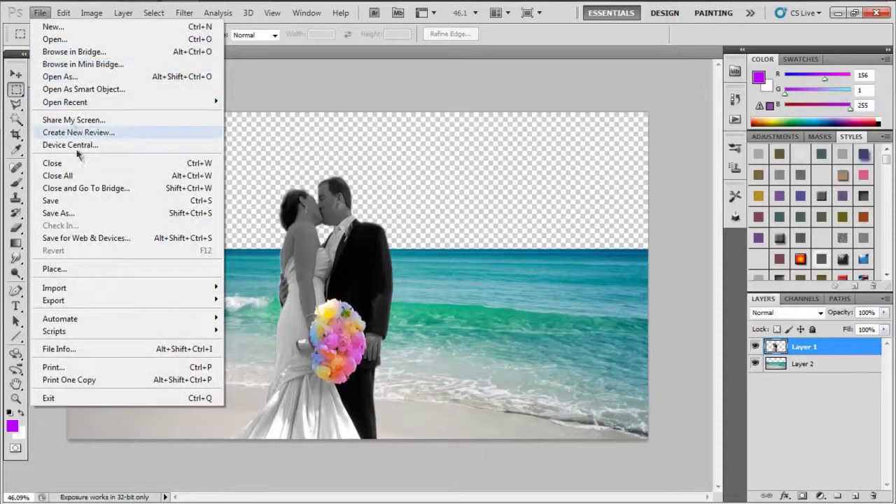
{"action": "left_click", "coordinate": [92, 270]}
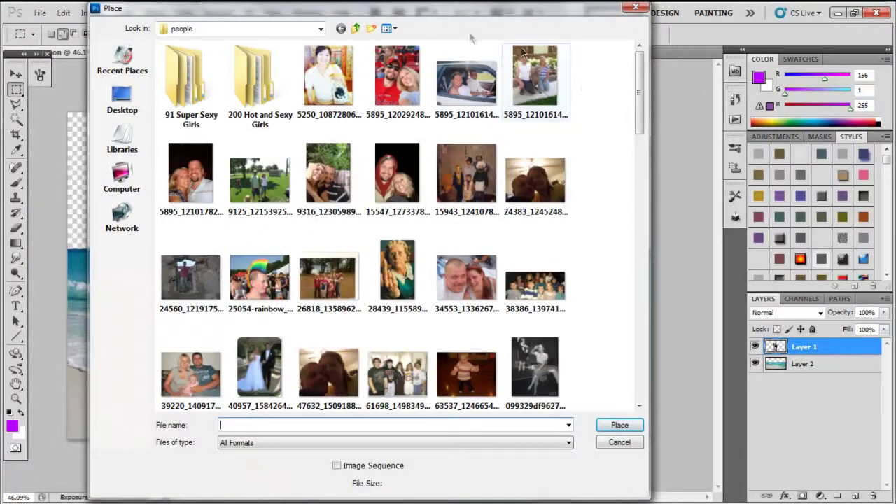
{"action": "left_click", "coordinate": [355, 29]}
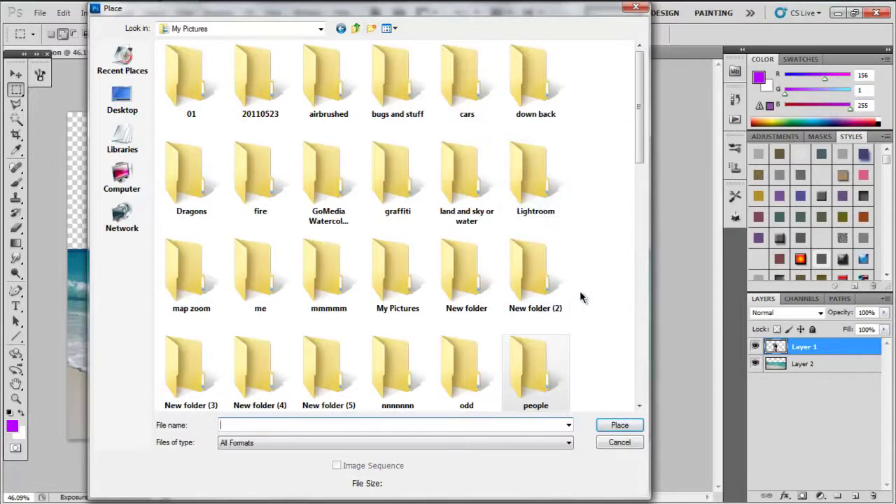
{"action": "double_click", "coordinate": [467, 183]}
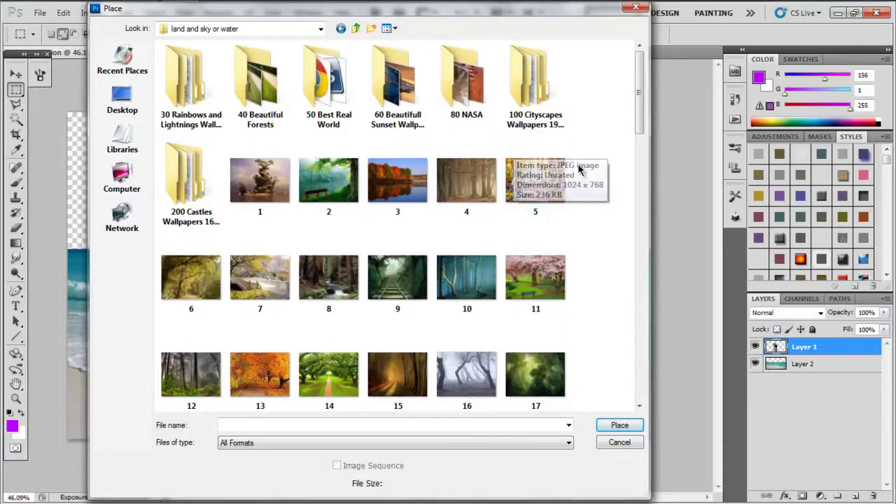
{"action": "left_click_drag", "start_coordinate": [642, 116], "coordinate": [632, 370]}
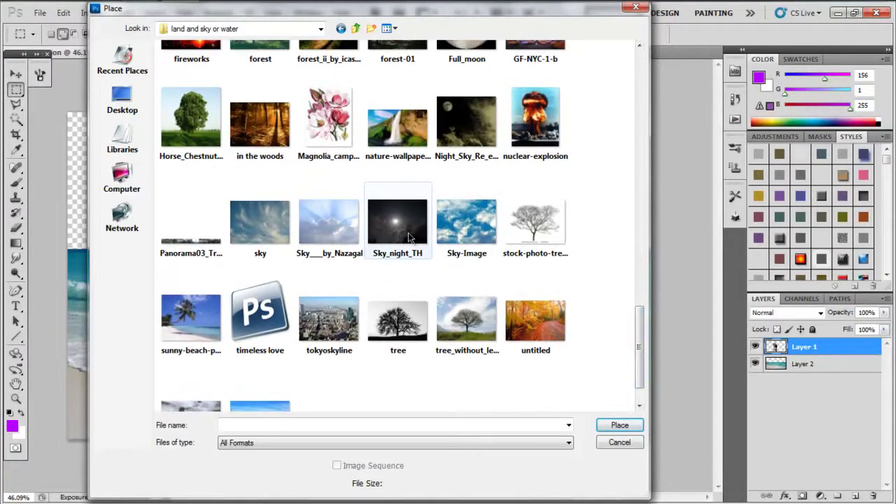
{"action": "double_click", "coordinate": [336, 235]}
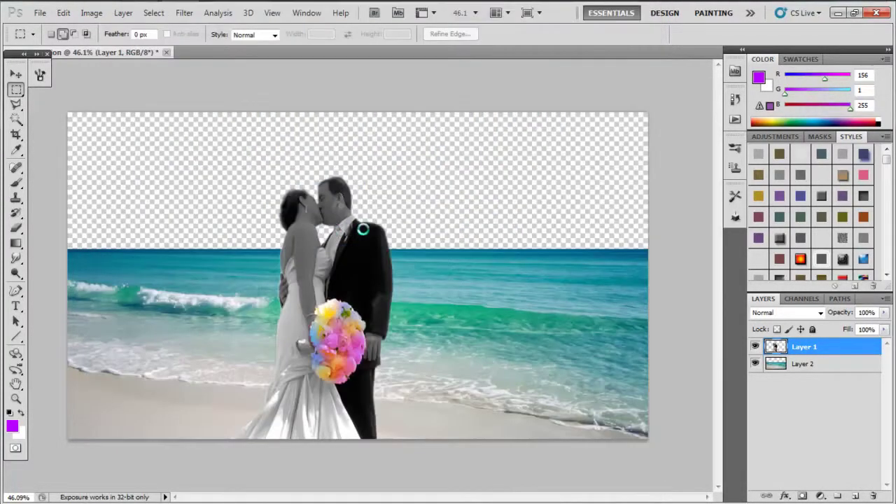
Step: Stretch the placed sky across the canvas at 55.56% width and 34.22% height over the empty upper area, and move its layer beneath the beach layer
{"action": "left_click_drag", "start_coordinate": [352, 314], "coordinate": [313, 152]}
{"action": "left_click_drag", "start_coordinate": [316, 227], "coordinate": [316, 304]}
{"action": "left_click_drag", "start_coordinate": [322, 74], "coordinate": [319, 133]}
{"action": "left_click_drag", "start_coordinate": [300, 189], "coordinate": [284, 177]}
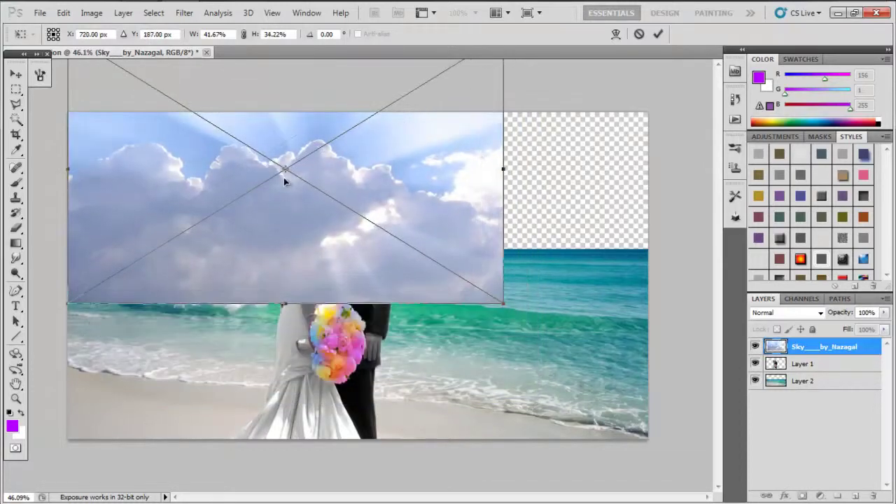
{"action": "left_click_drag", "start_coordinate": [505, 168], "coordinate": [653, 168]}
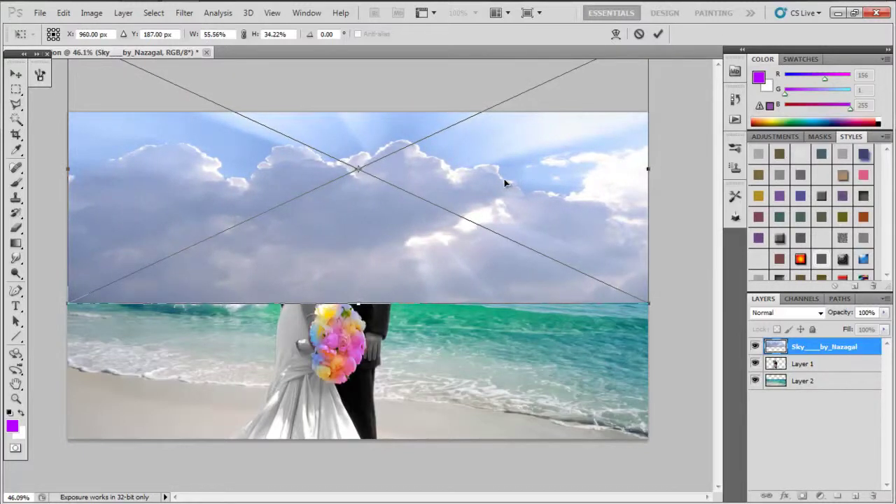
{"action": "left_click_drag", "start_coordinate": [505, 182], "coordinate": [503, 190]}
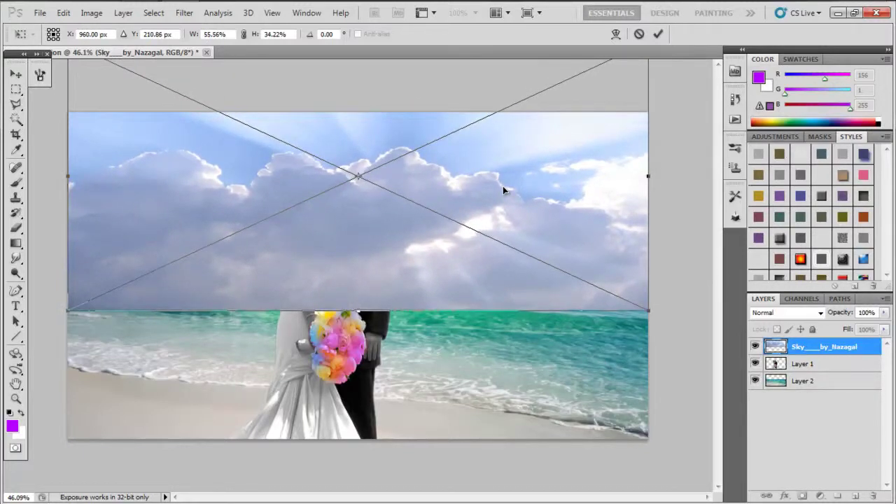
{"action": "key", "text": "Return"}
{"action": "left_click_drag", "start_coordinate": [790, 348], "coordinate": [812, 417]}
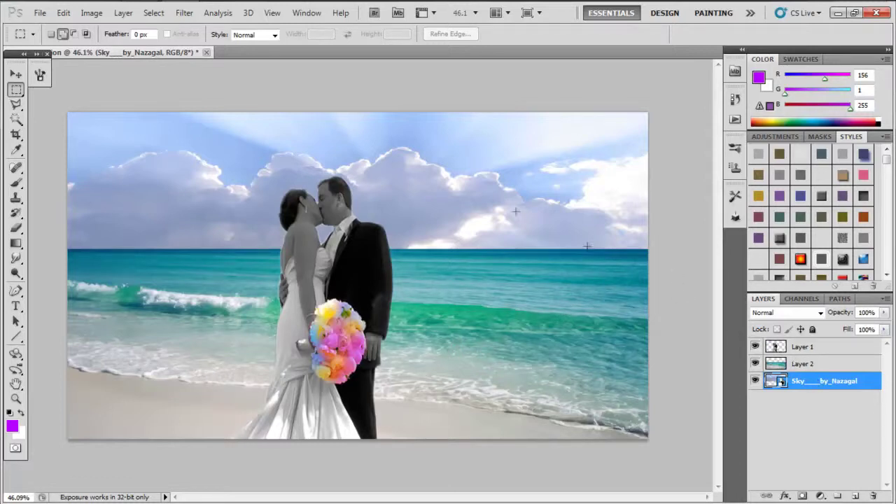
Step: Rasterize the placed sky layer so that image adjustments can be applied to it
{"action": "left_click", "coordinate": [63, 12]}
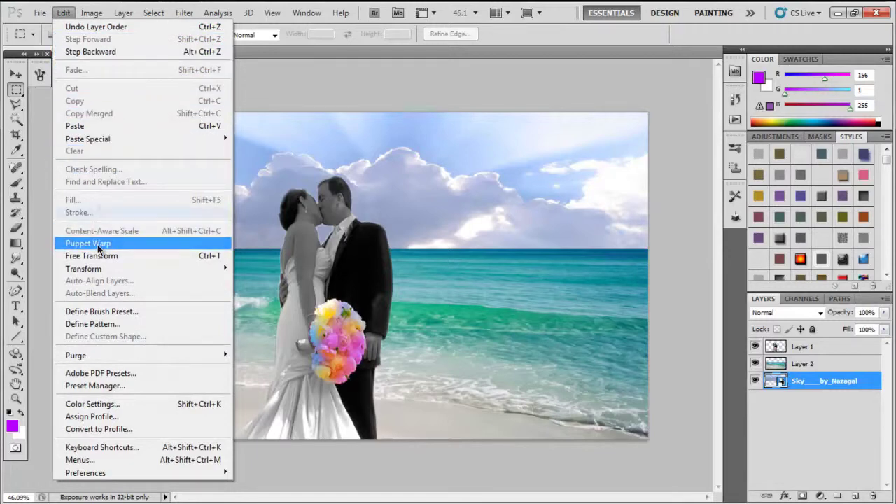
{"action": "left_click", "coordinate": [63, 12]}
{"action": "left_click", "coordinate": [91, 12]}
{"action": "mouse_move", "coordinate": [112, 46]}
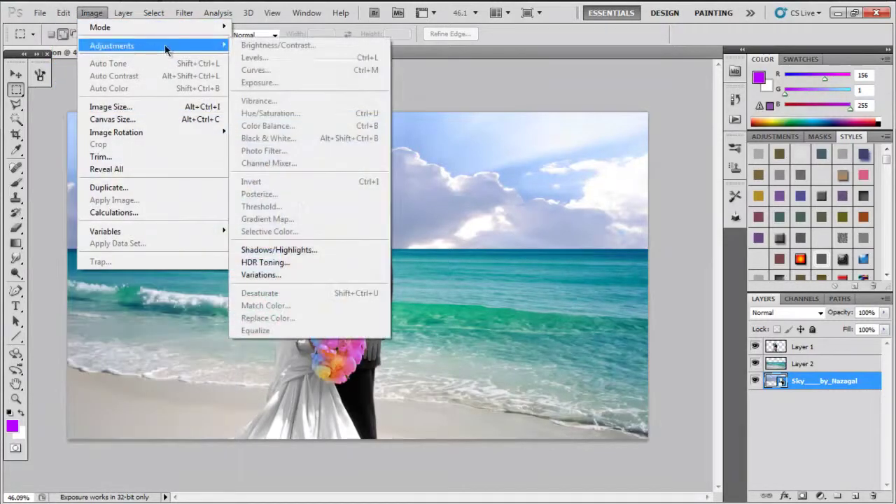
{"action": "left_click", "coordinate": [16, 182]}
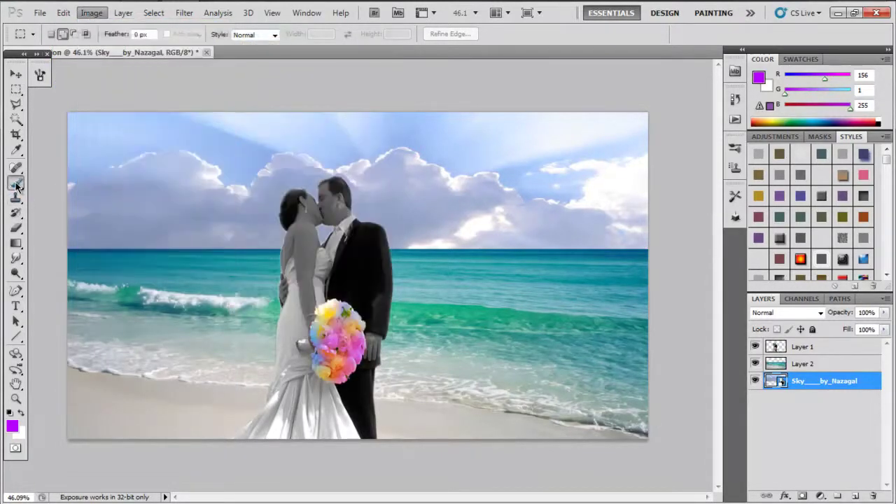
{"action": "left_click", "coordinate": [120, 181]}
{"action": "left_click", "coordinate": [420, 211]}
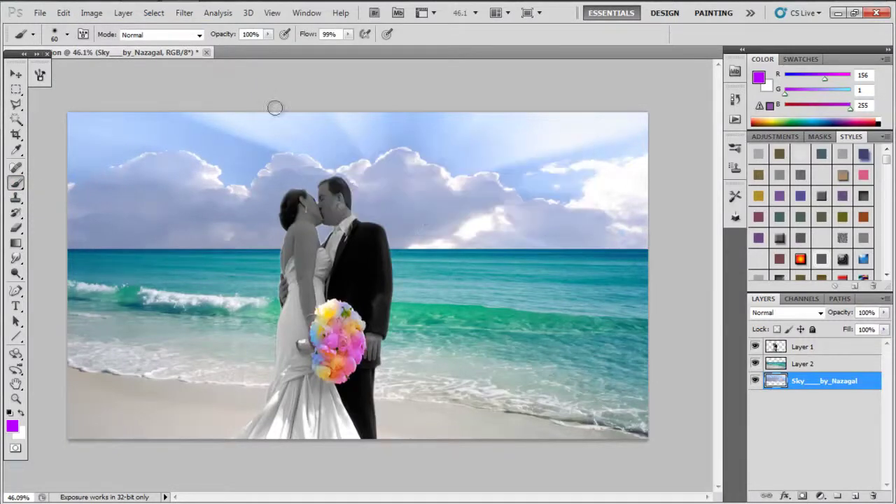
Step: Raise the sky layer's saturation to about +43 with Hue/Saturation
{"action": "left_click", "coordinate": [91, 12]}
{"action": "mouse_move", "coordinate": [127, 45]}
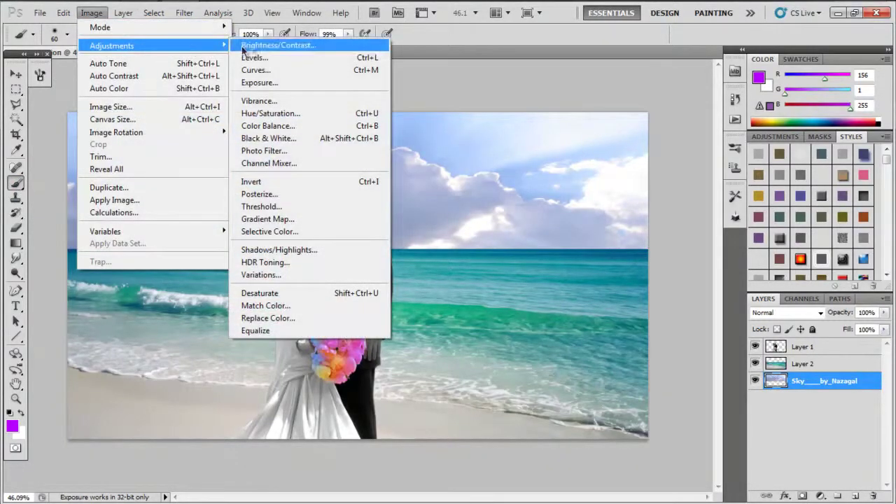
{"action": "left_click", "coordinate": [271, 113]}
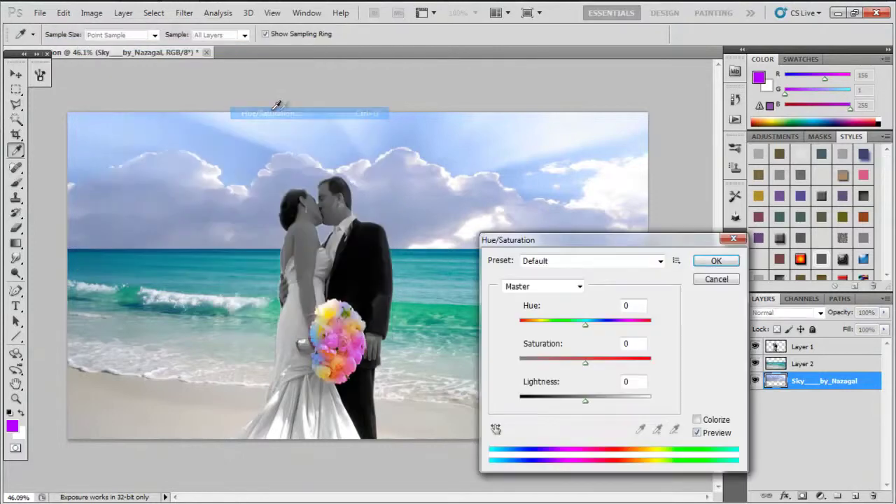
{"action": "left_click_drag", "start_coordinate": [587, 364], "coordinate": [611, 367]}
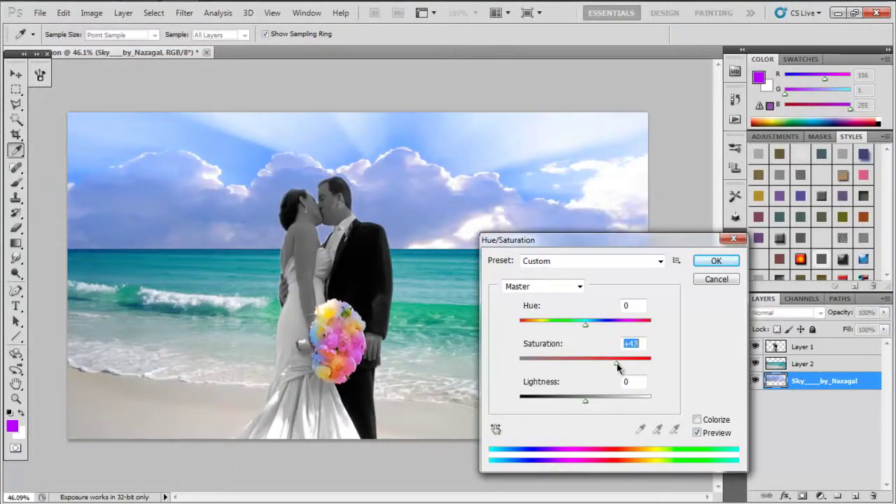
{"action": "left_click", "coordinate": [717, 260]}
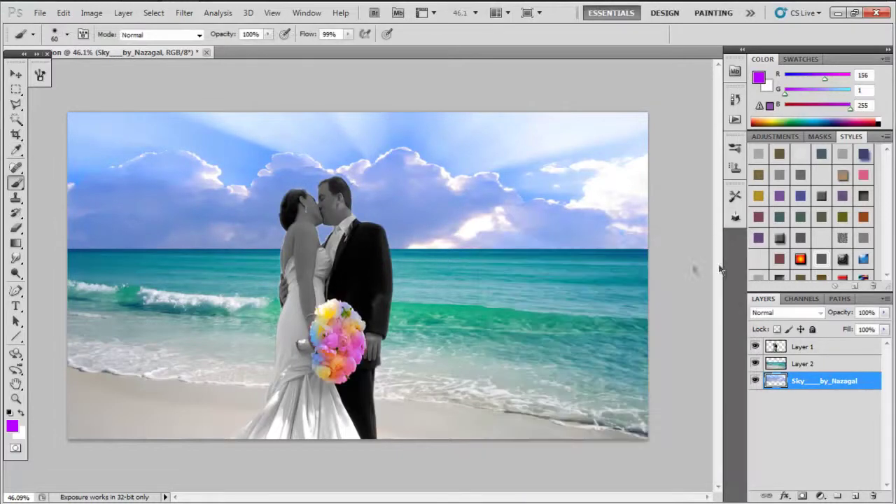
Step: Apply Curves to the sky layer, lowering the shadows to output 15 at input 29 and shaping the midtones with a second point
{"action": "left_click", "coordinate": [63, 13]}
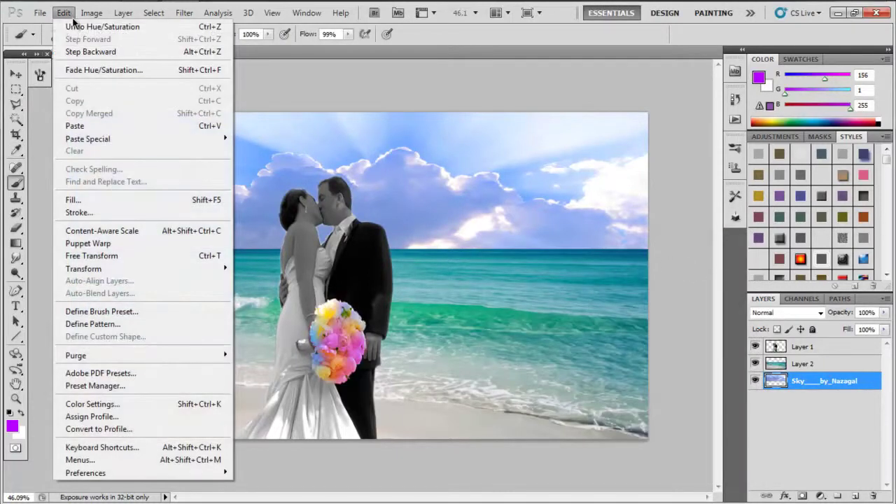
{"action": "mouse_move", "coordinate": [91, 12]}
{"action": "mouse_move", "coordinate": [98, 46]}
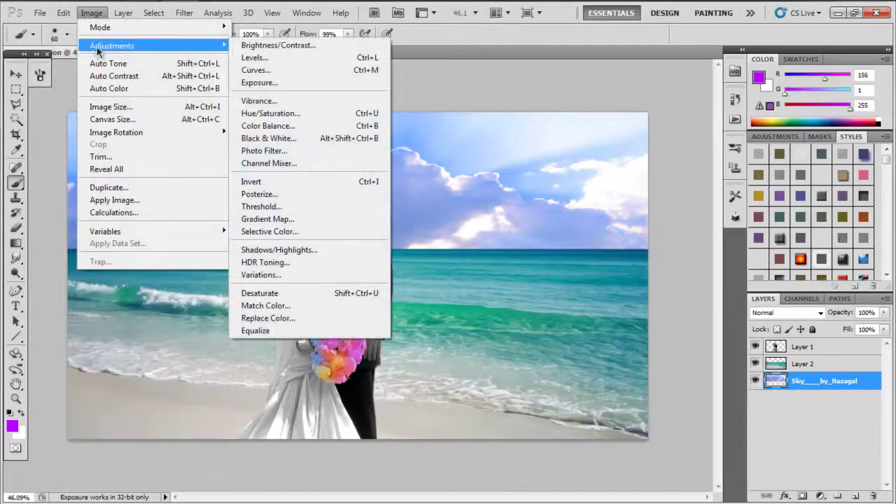
{"action": "left_click", "coordinate": [259, 70]}
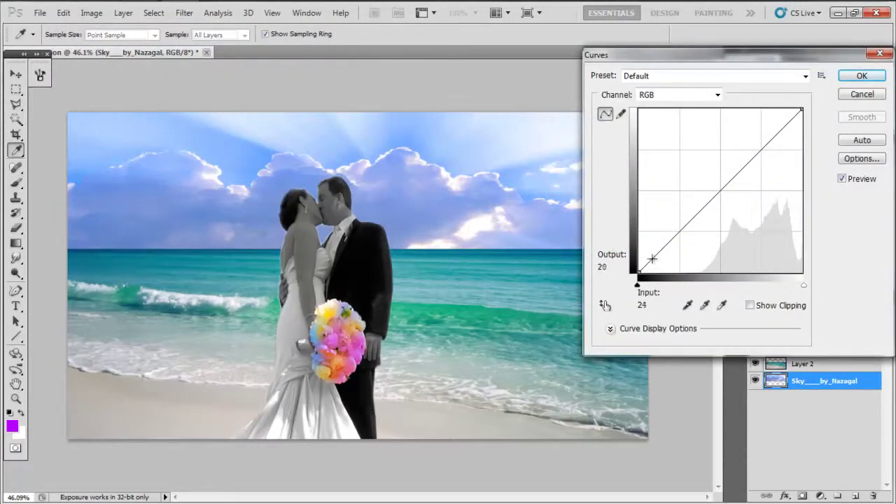
{"action": "left_click_drag", "start_coordinate": [655, 256], "coordinate": [658, 262]}
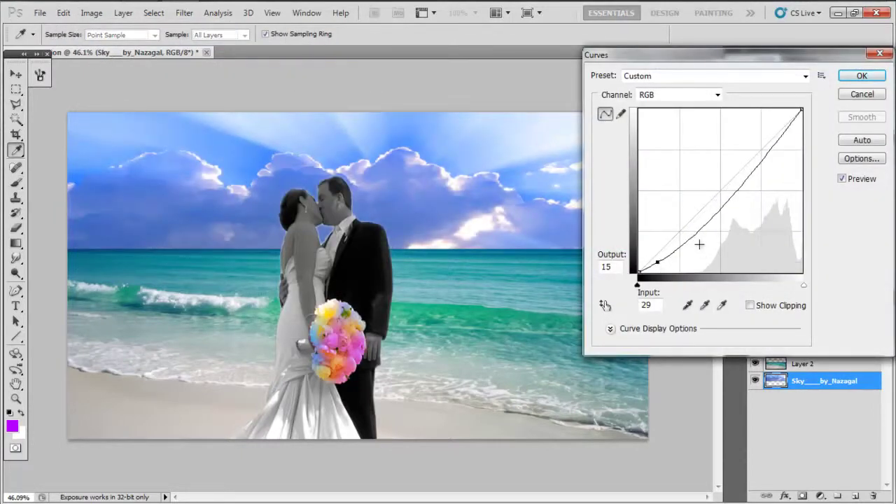
{"action": "left_click_drag", "start_coordinate": [704, 229], "coordinate": [695, 228]}
{"action": "left_click", "coordinate": [861, 76]}
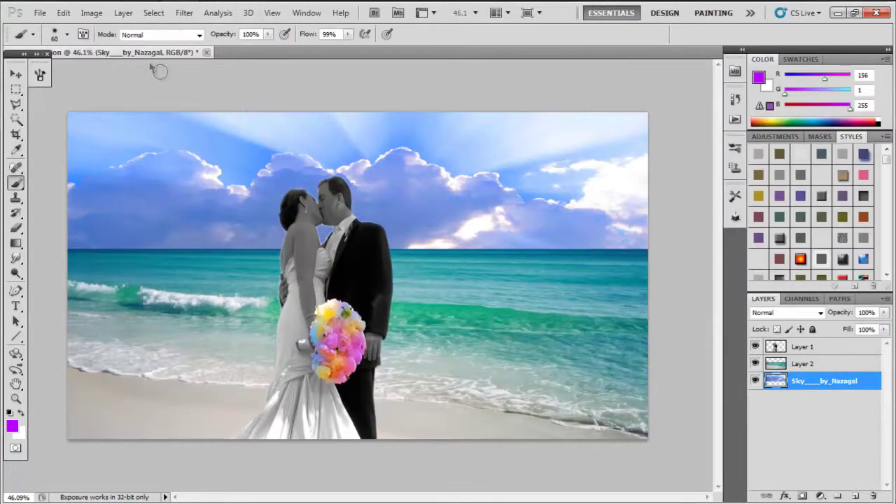
Step: Apply Color Balance to the sky layer's midtones with levels -33 cyan/red, +41 magenta/green and -24 yellow/blue
{"action": "left_click", "coordinate": [123, 13]}
{"action": "left_click", "coordinate": [91, 14]}
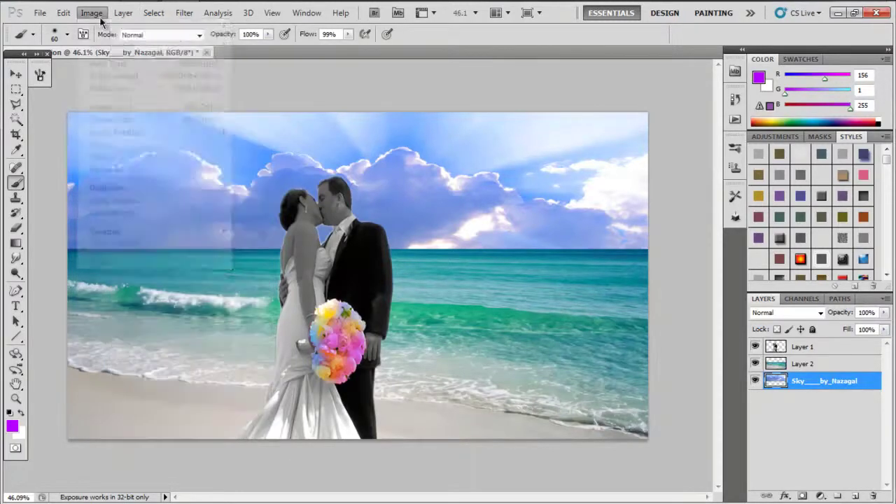
{"action": "mouse_move", "coordinate": [122, 45]}
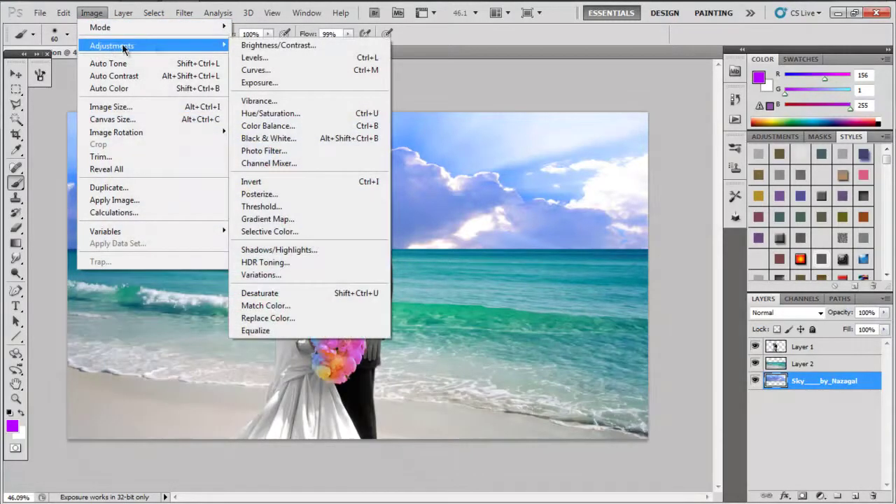
{"action": "left_click", "coordinate": [261, 127]}
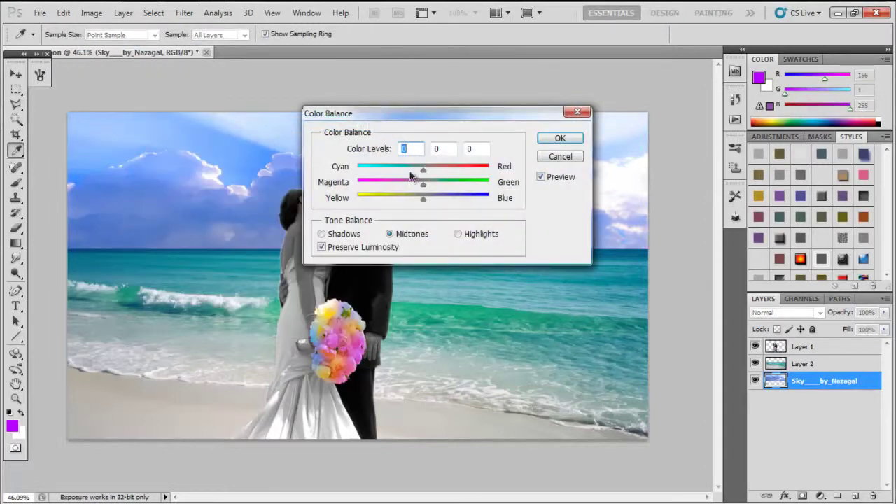
{"action": "left_click_drag", "start_coordinate": [419, 171], "coordinate": [403, 173]}
{"action": "left_click_drag", "start_coordinate": [462, 120], "coordinate": [704, 119]}
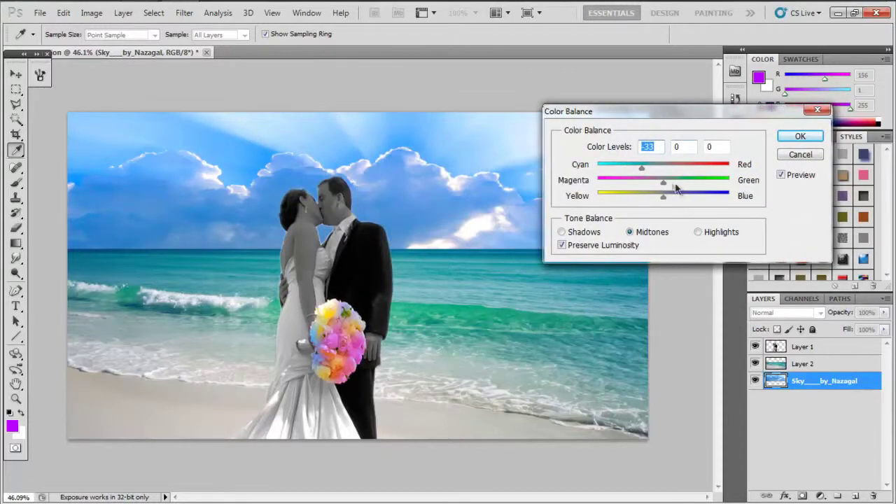
{"action": "left_click_drag", "start_coordinate": [663, 180], "coordinate": [649, 200]}
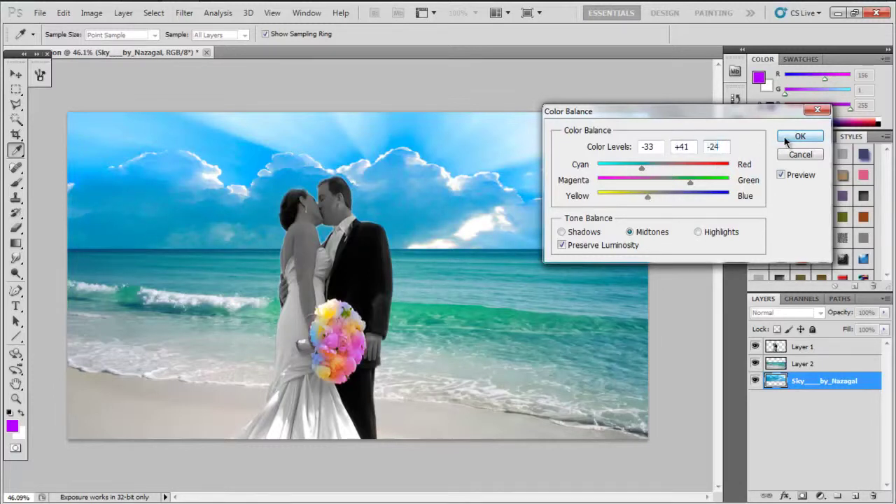
{"action": "left_click", "coordinate": [801, 136]}
Step: Adjust the sky layer with Hue/Saturation, setting hue to -11, saturation to -3 and lightness to -13
{"action": "left_click", "coordinate": [91, 13]}
{"action": "mouse_move", "coordinate": [105, 45]}
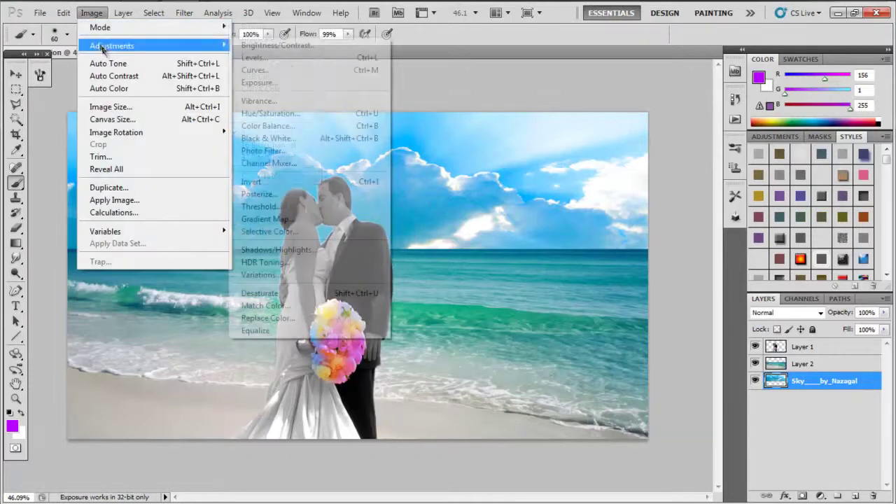
{"action": "left_click", "coordinate": [274, 113]}
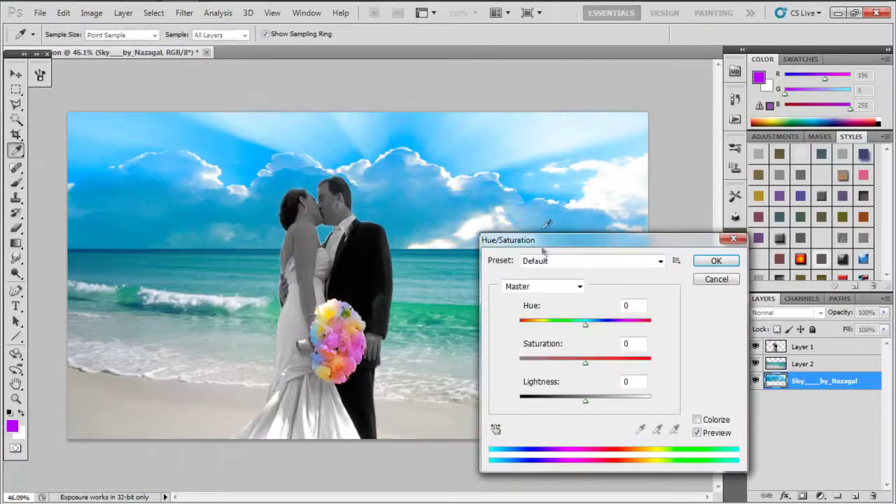
{"action": "left_click_drag", "start_coordinate": [587, 329], "coordinate": [580, 332]}
{"action": "left_click_drag", "start_coordinate": [584, 399], "coordinate": [580, 404]}
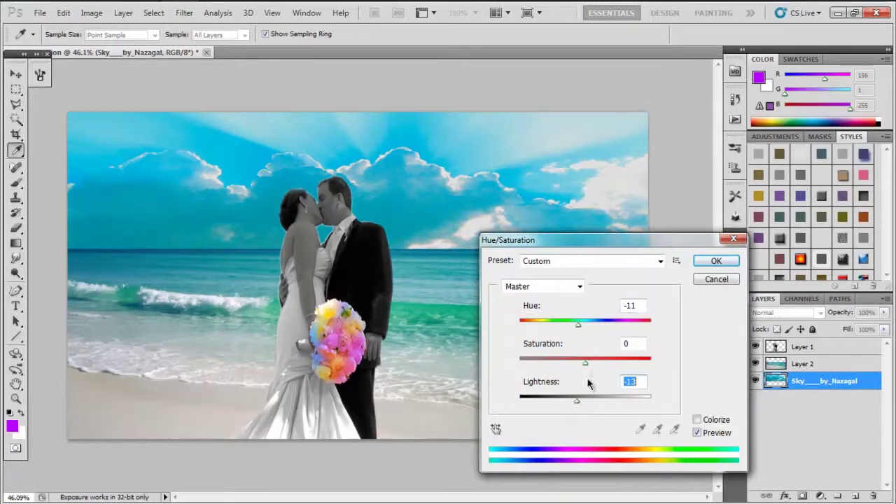
{"action": "left_click_drag", "start_coordinate": [586, 365], "coordinate": [603, 363]}
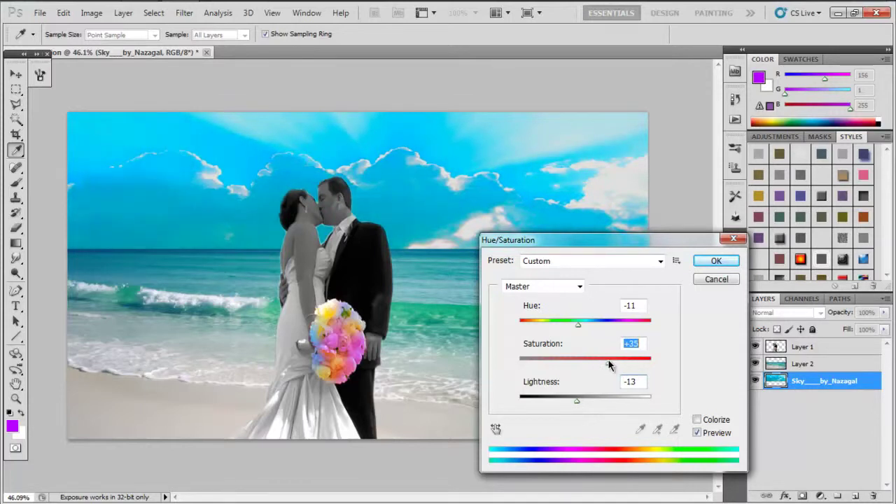
{"action": "left_click_drag", "start_coordinate": [608, 365], "coordinate": [590, 364]}
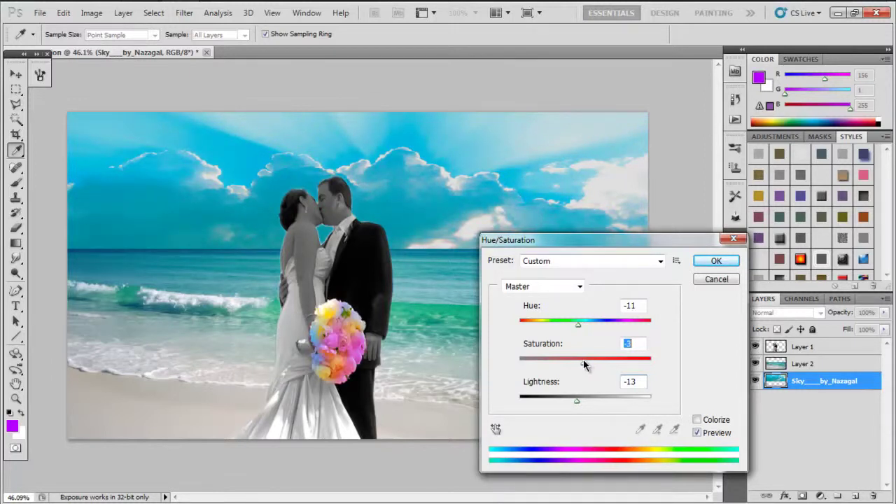
{"action": "left_click", "coordinate": [716, 261]}
{"action": "key", "text": "b"}
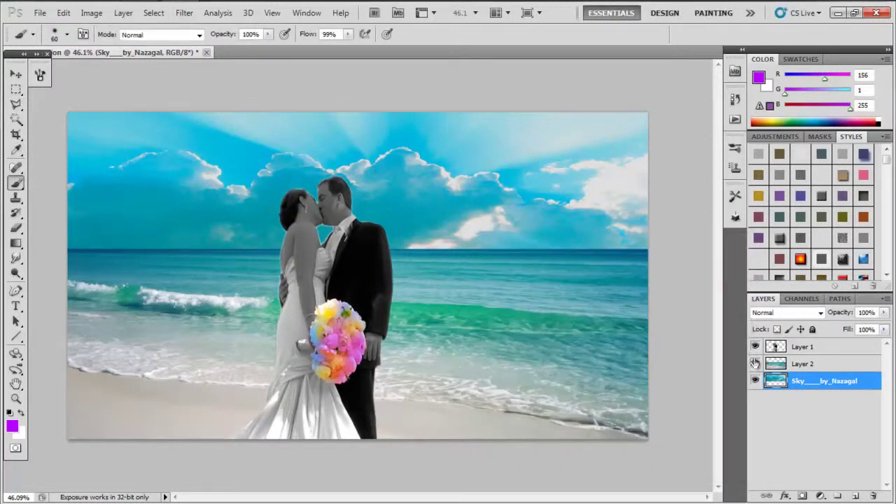
Step: Select the empty upper area of the beach layer with the Magic Wand and invert the selection to cover sea and sand
{"action": "left_click", "coordinate": [803, 363]}
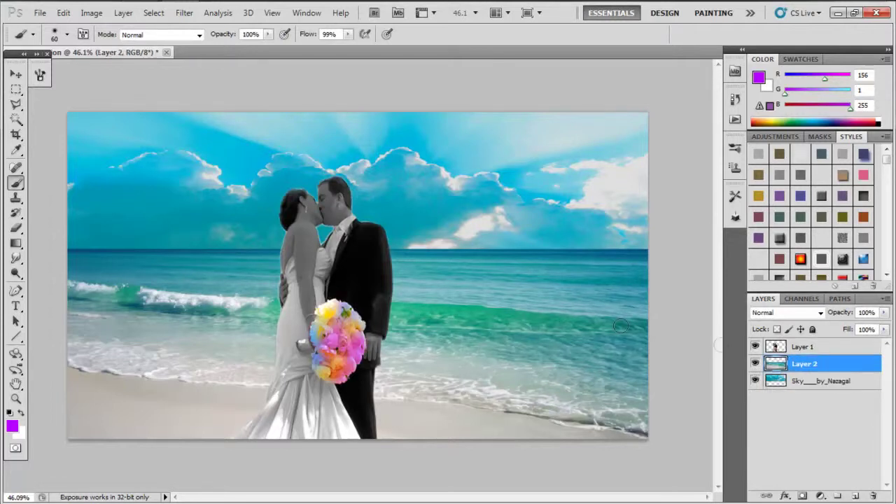
{"action": "left_click", "coordinate": [15, 119]}
{"action": "left_click", "coordinate": [128, 162]}
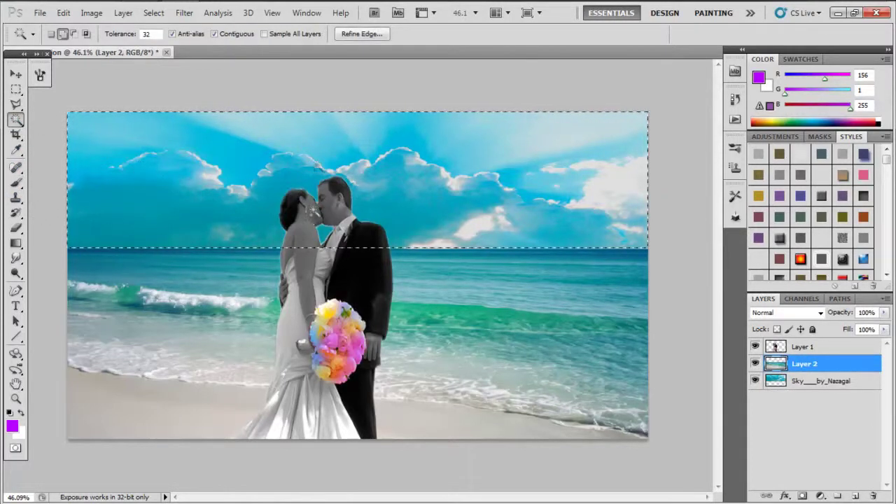
{"action": "left_click", "coordinate": [153, 13]}
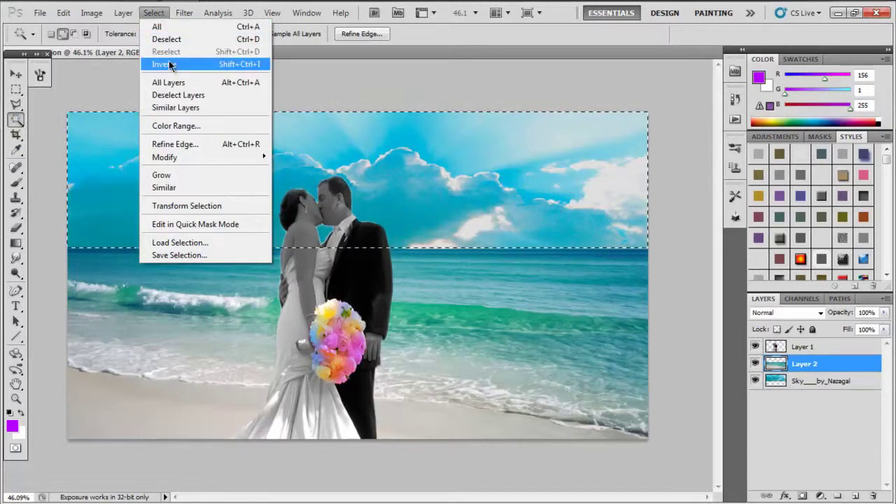
{"action": "left_click", "coordinate": [172, 63]}
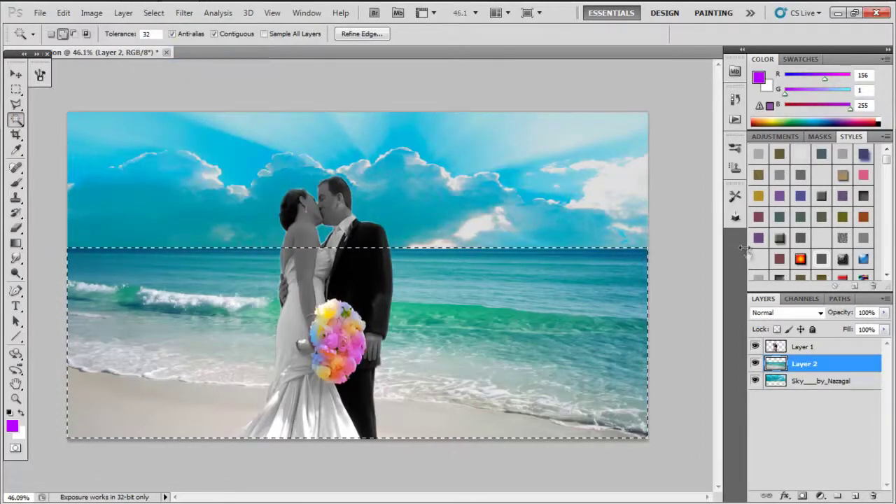
Step: Add a pixel mask to the beach layer from the selection and set its feather to 6 px
{"action": "left_click", "coordinate": [819, 136]}
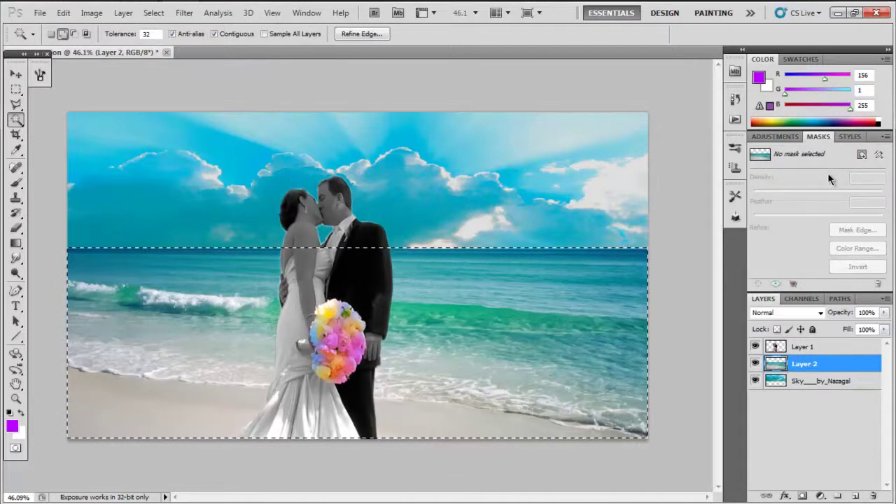
{"action": "left_click", "coordinate": [862, 155]}
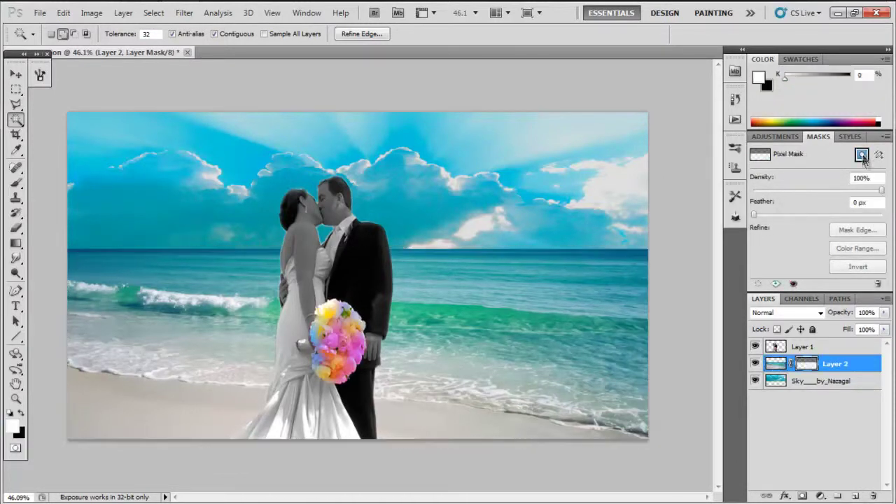
{"action": "left_click_drag", "start_coordinate": [758, 215], "coordinate": [775, 214]}
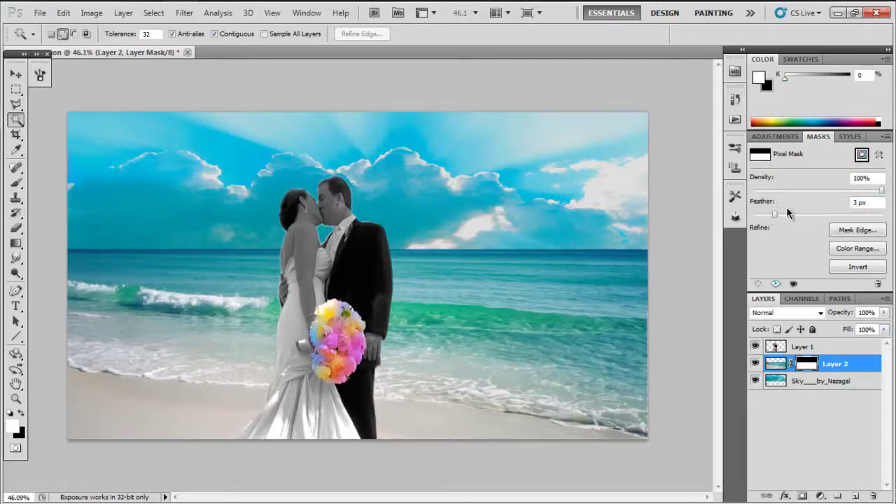
{"action": "left_click", "coordinate": [791, 213]}
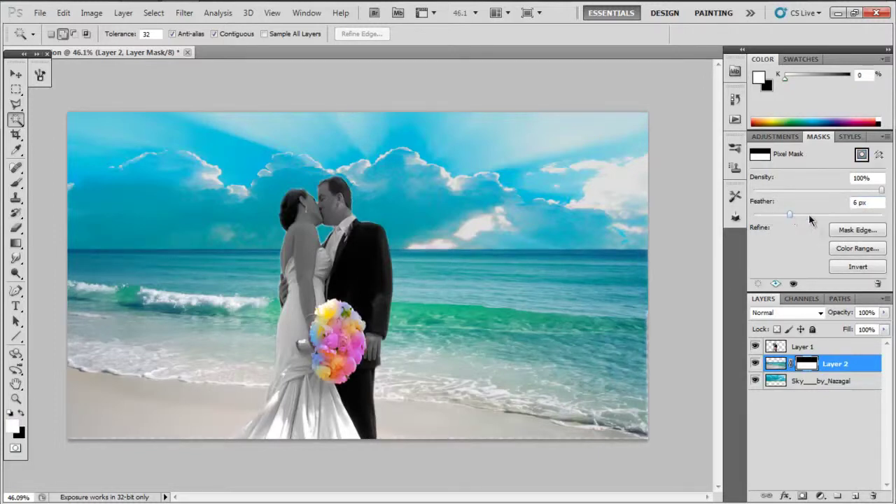
Step: Hide the couple's layer and merge the visible beach and sky layers
{"action": "left_click", "coordinate": [756, 346]}
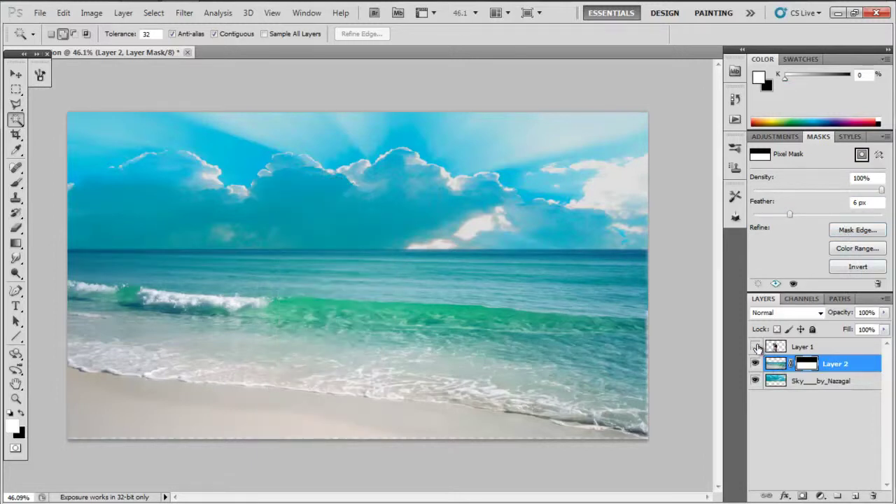
{"action": "key", "text": "ctrl+shift+e"}
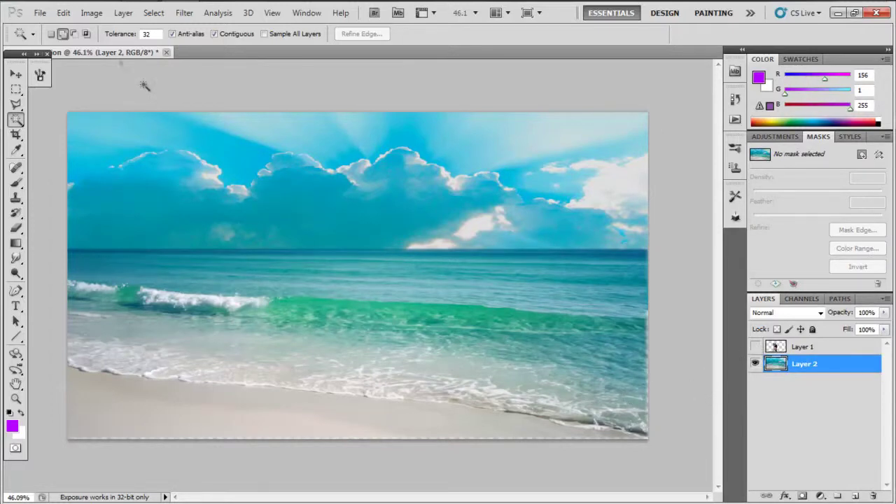
Step: Turn the merged beach and sky background black and white by setting its saturation to -100 with Hue/Saturation
{"action": "left_click", "coordinate": [84, 17]}
{"action": "mouse_move", "coordinate": [98, 45]}
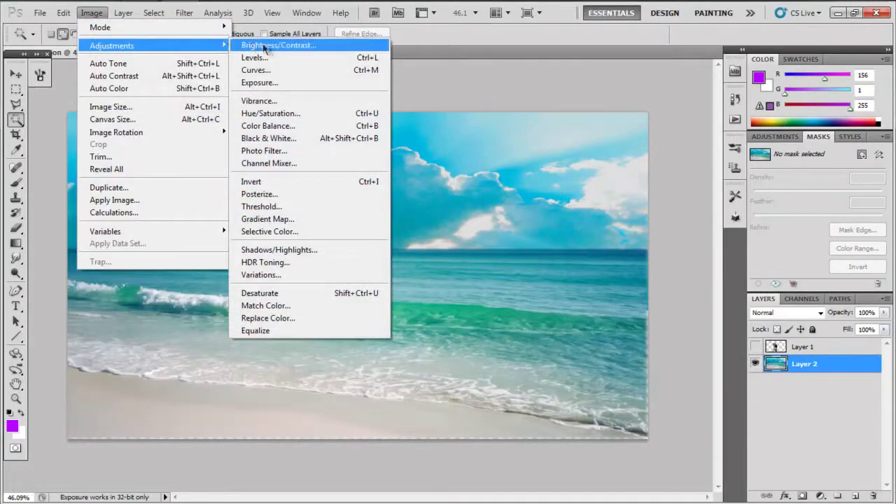
{"action": "left_click", "coordinate": [278, 115]}
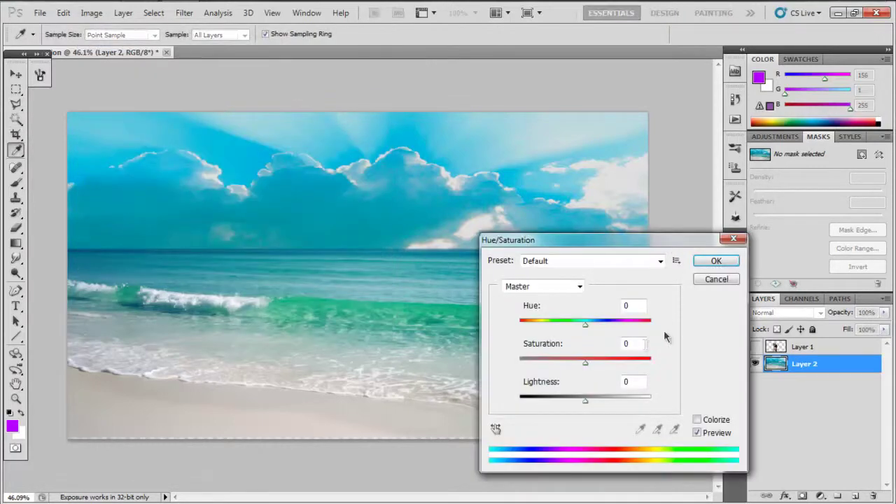
{"action": "left_click_drag", "start_coordinate": [585, 362], "coordinate": [513, 369]}
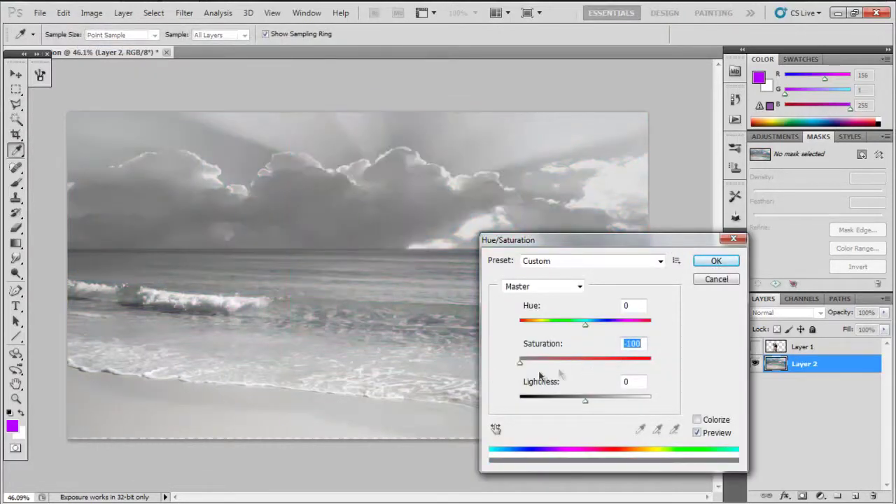
{"action": "left_click", "coordinate": [713, 264]}
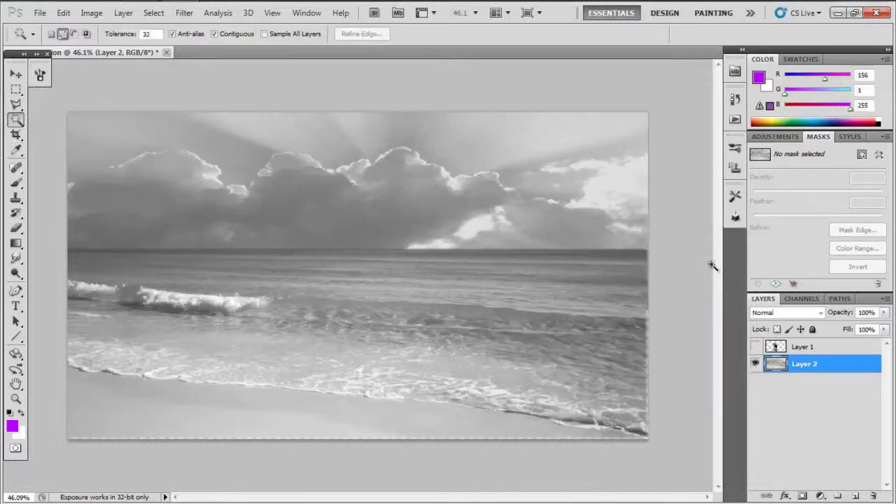
Step: Show the couple's layer again and merge all visible layers into one
{"action": "left_click", "coordinate": [755, 347]}
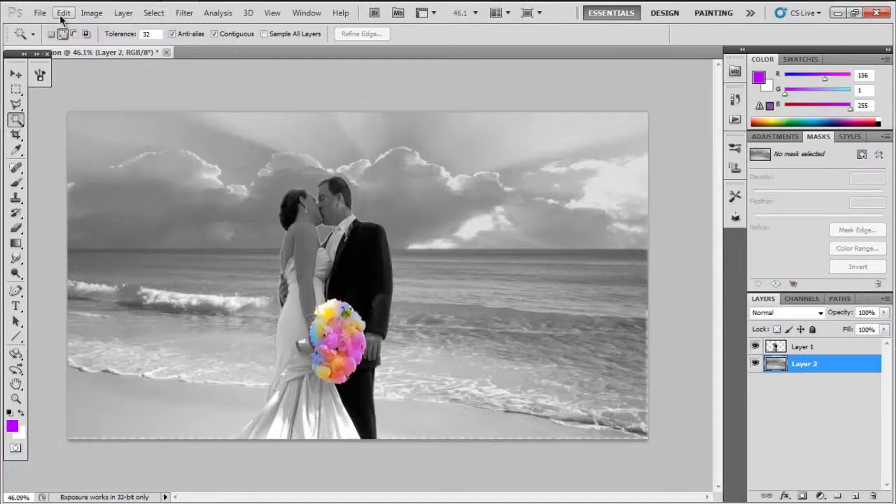
{"action": "left_click", "coordinate": [123, 13]}
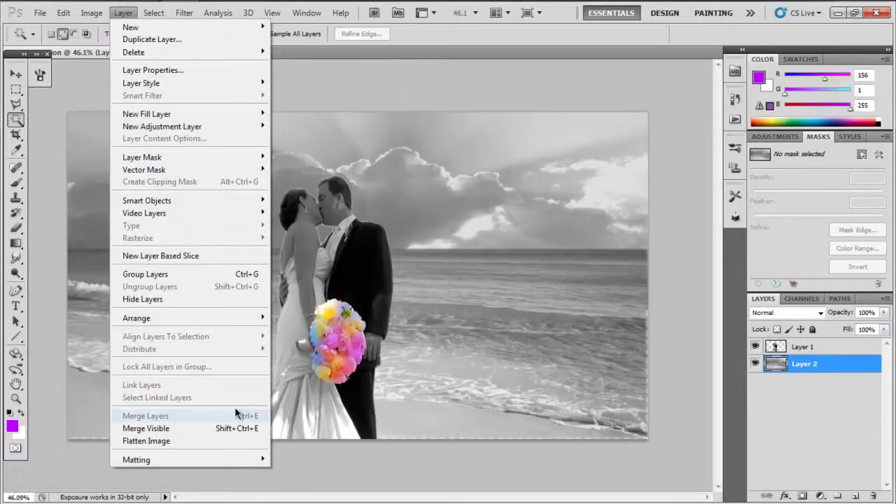
{"action": "left_click", "coordinate": [237, 428]}
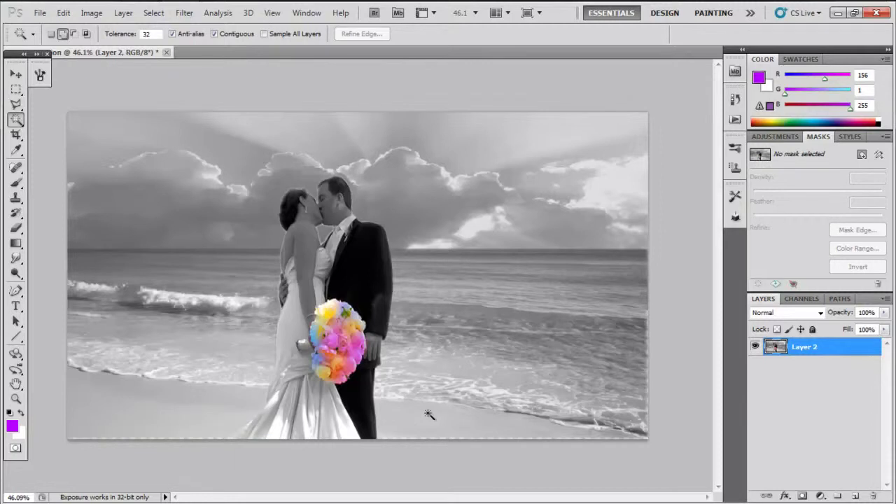
Step: In Magic Bullet LooksBuilder, apply the warm sepia look with Edge Softness centred at X -3.7%, Y +5.9% and spread about 0.496
{"action": "left_click", "coordinate": [181, 14]}
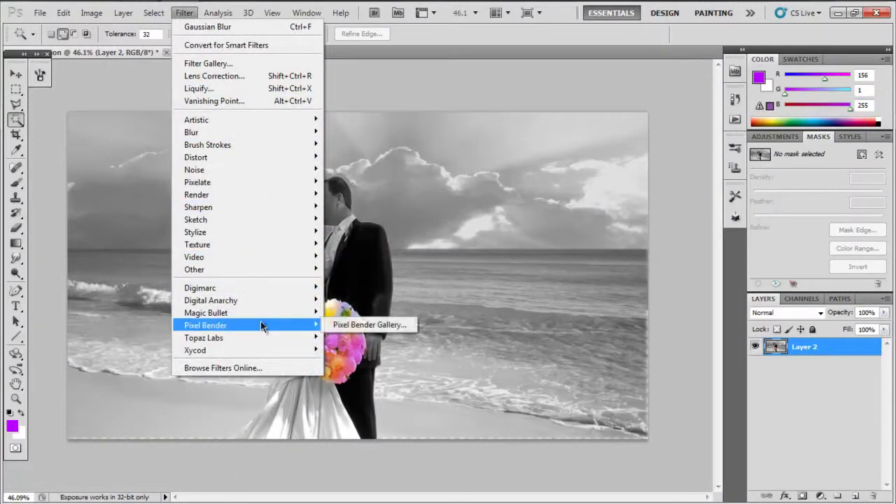
{"action": "mouse_move", "coordinate": [270, 314]}
{"action": "left_click", "coordinate": [357, 313]}
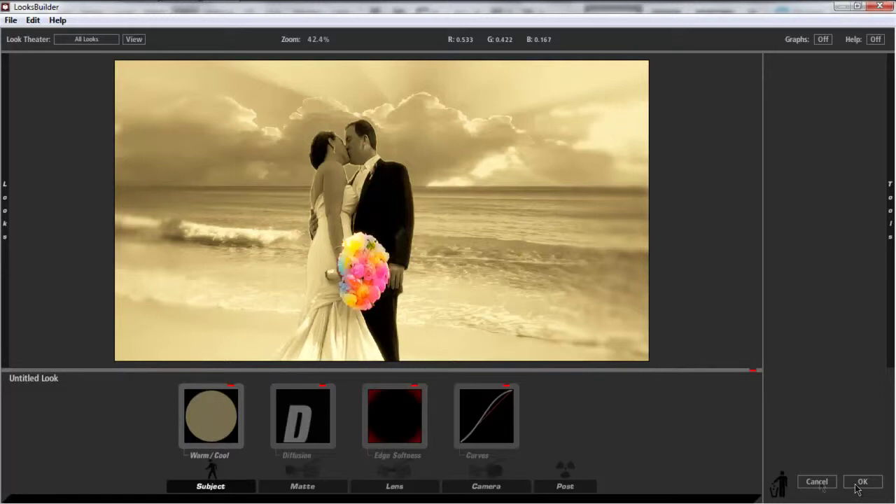
{"action": "left_click", "coordinate": [406, 429]}
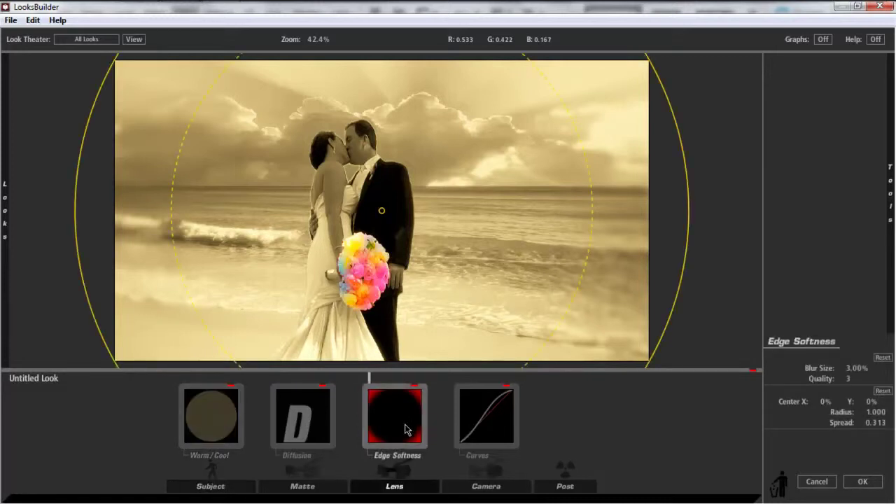
{"action": "left_click_drag", "start_coordinate": [543, 73], "coordinate": [519, 87]}
{"action": "left_click_drag", "start_coordinate": [485, 175], "coordinate": [461, 193]}
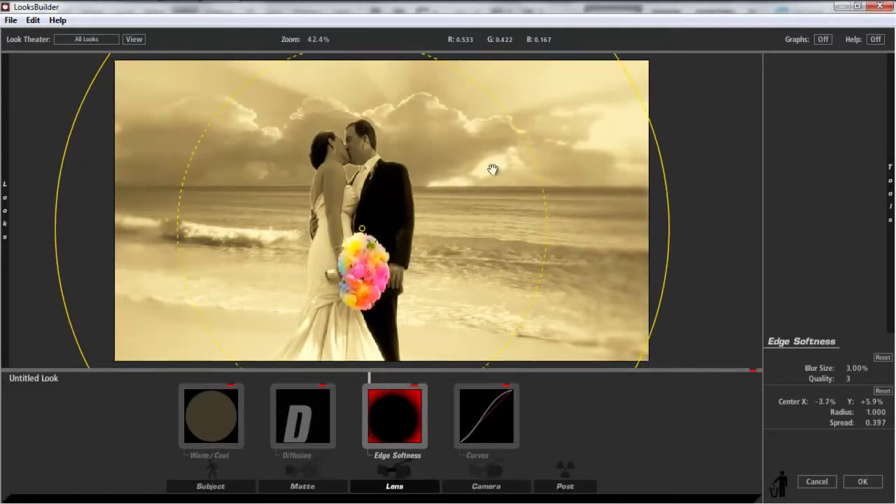
{"action": "left_click_drag", "start_coordinate": [525, 142], "coordinate": [508, 195]}
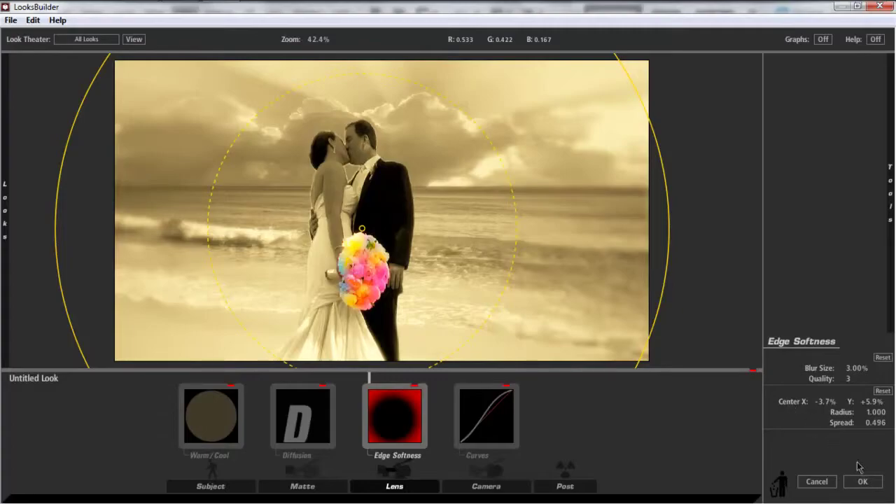
{"action": "left_click", "coordinate": [867, 481]}
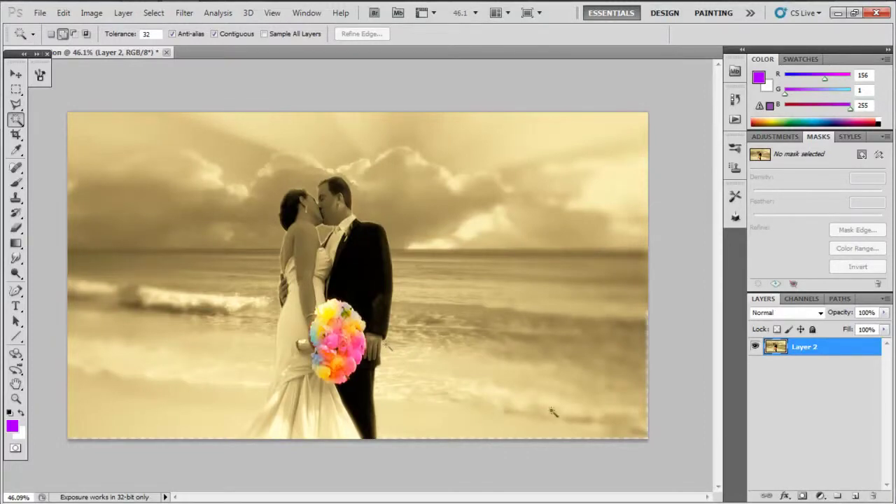
Step: Save a JPEG copy of the finished image as tr.jpg in the My Pictures folder at quality 11 with Baseline ("Standard") format
{"action": "left_click", "coordinate": [41, 15]}
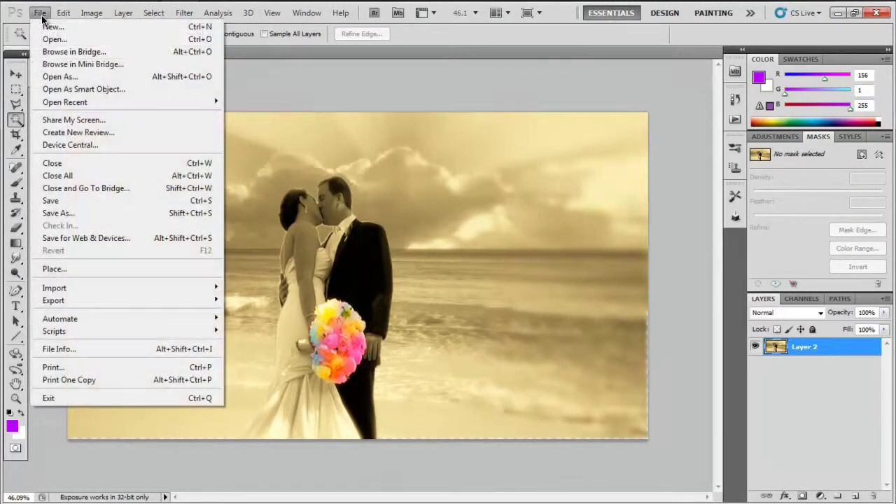
{"action": "left_click", "coordinate": [63, 215]}
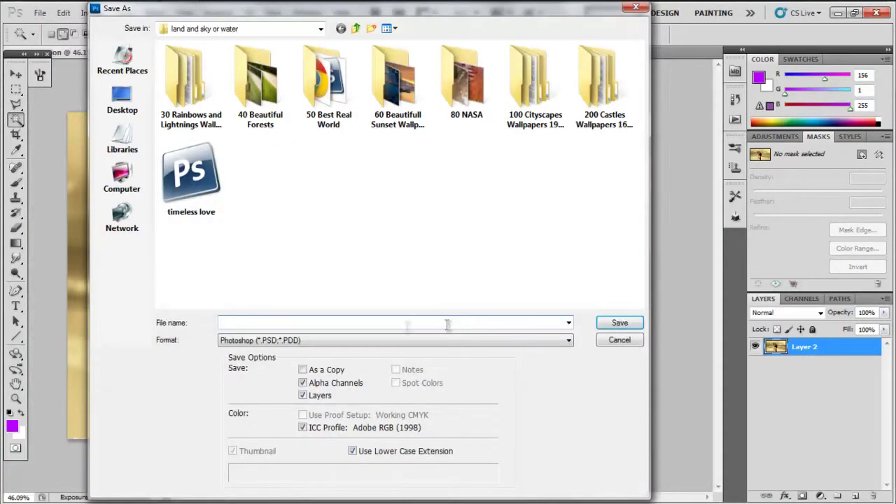
{"action": "type", "text": "tr"}
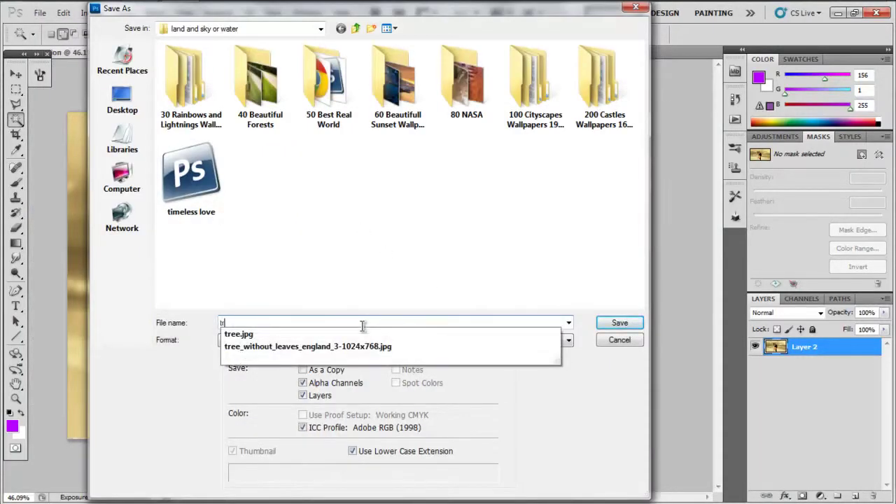
{"action": "left_click", "coordinate": [567, 336]}
{"action": "left_click", "coordinate": [562, 344]}
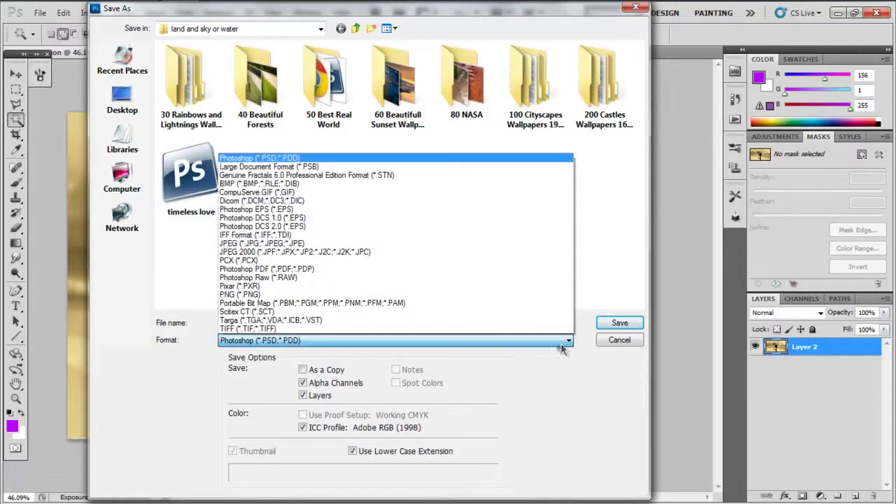
{"action": "left_click", "coordinate": [423, 245]}
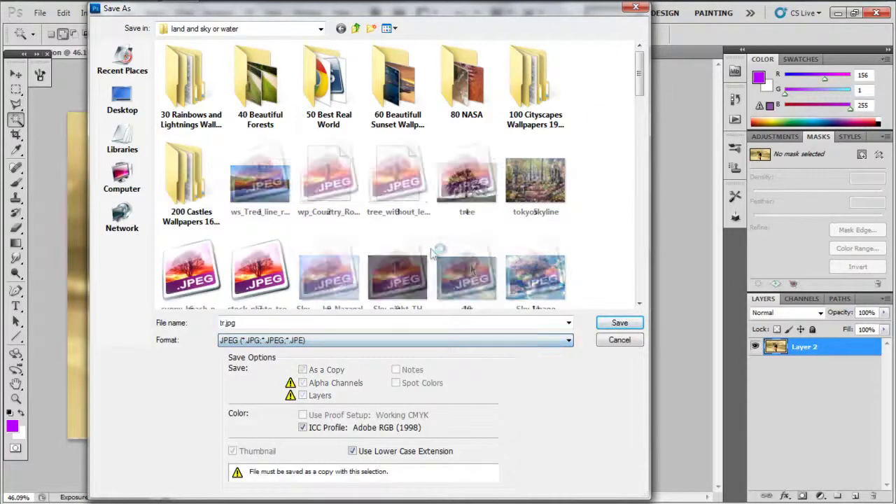
{"action": "left_click", "coordinate": [357, 28]}
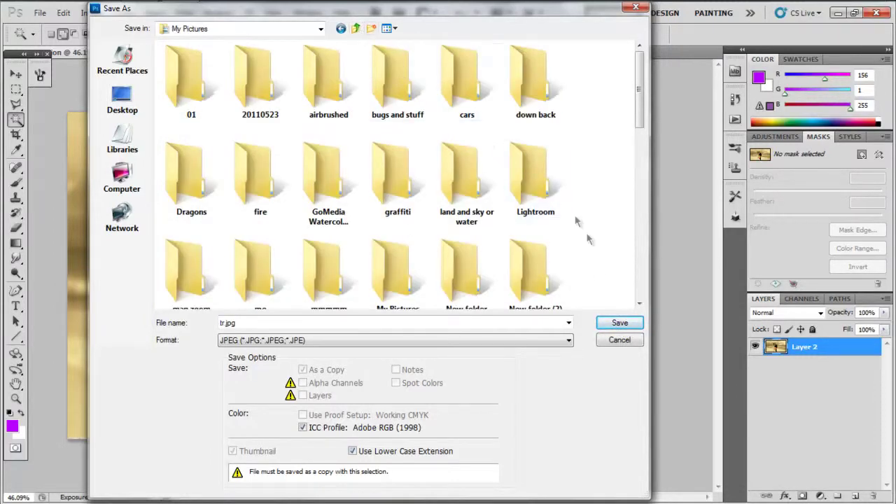
{"action": "left_click", "coordinate": [614, 324]}
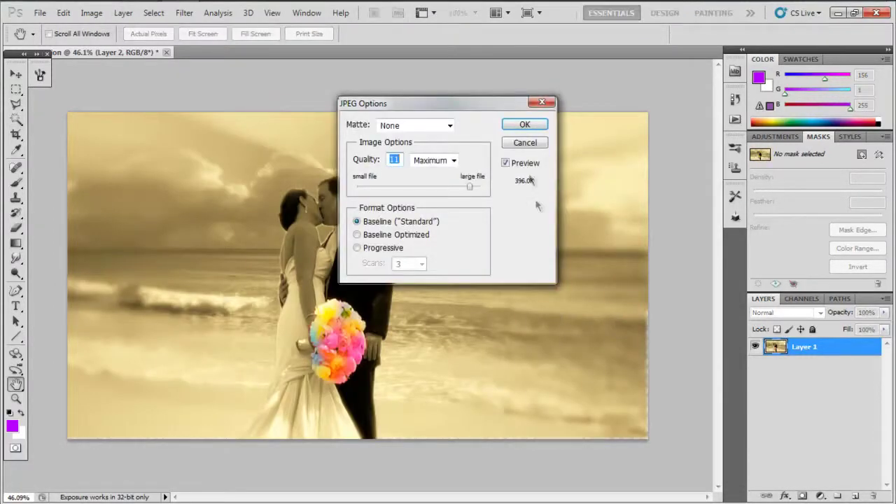
{"action": "left_click", "coordinate": [516, 123]}
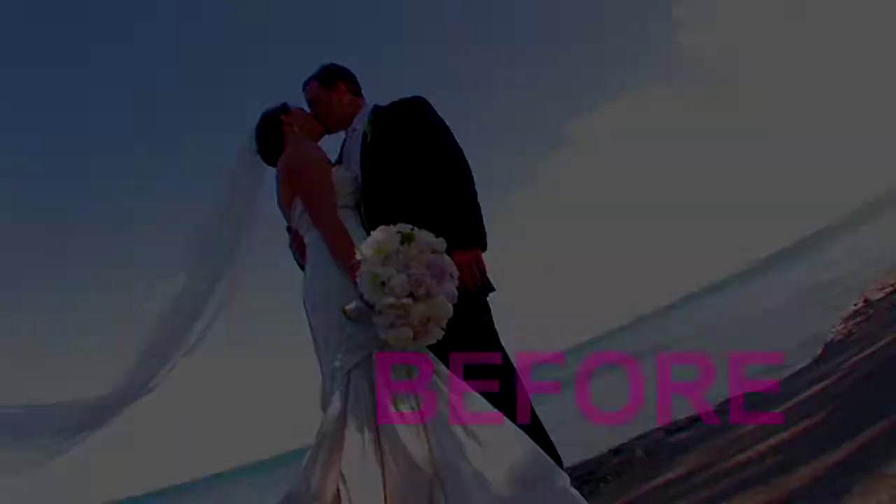